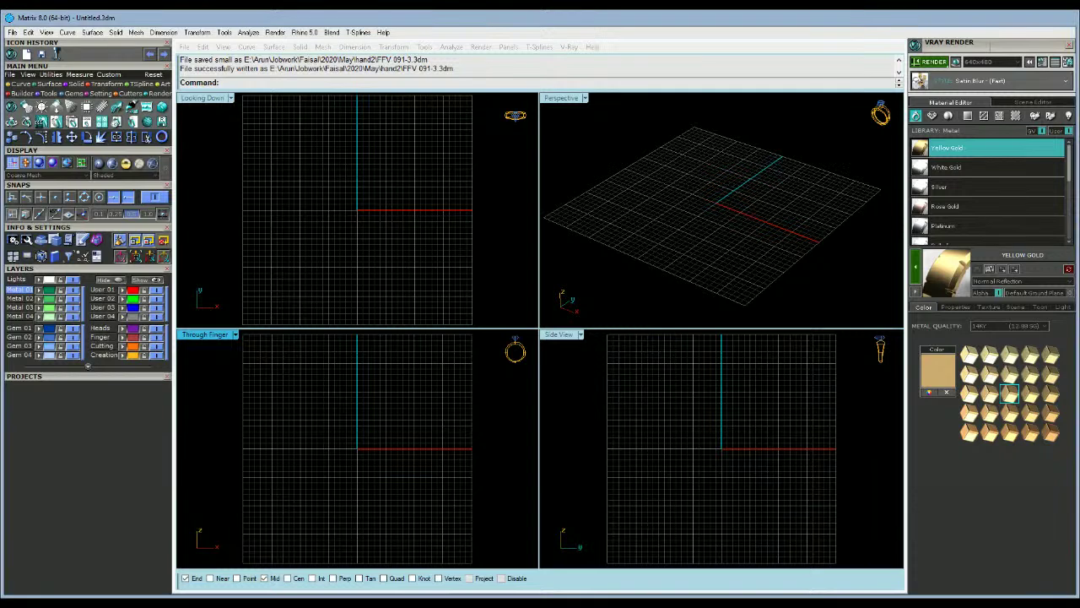
Create a ring rail curve at USA size 7.
left_click(299, 530)
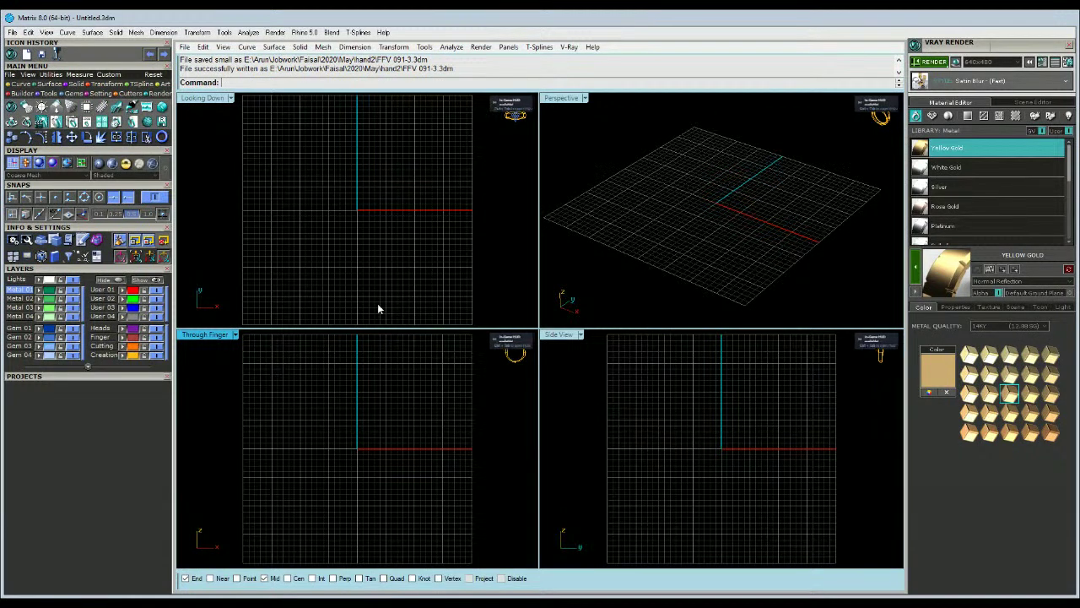
left_click(355, 250)
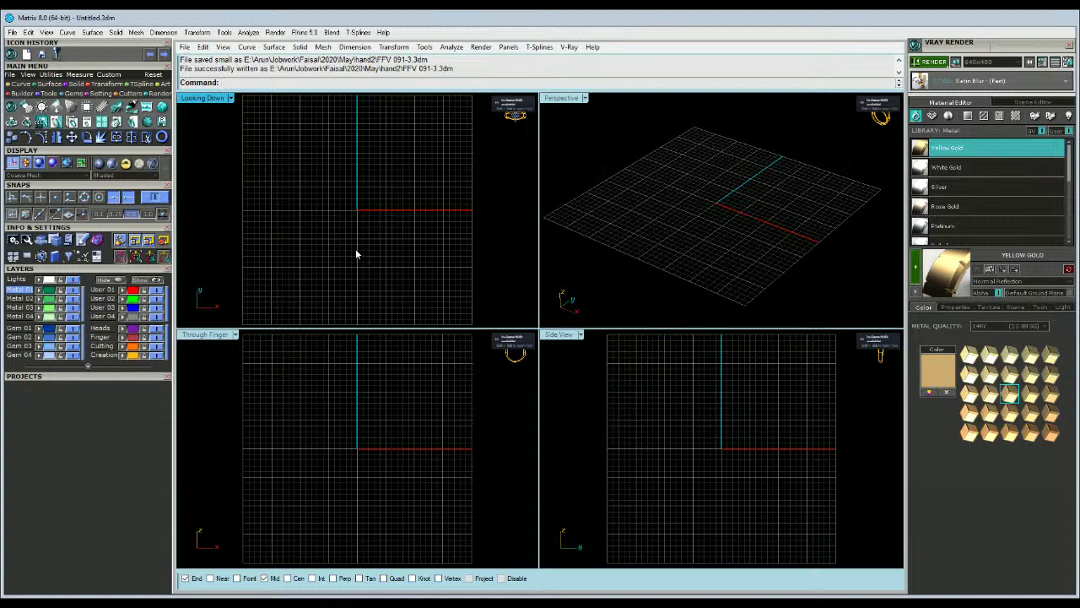
left_click(11, 108)
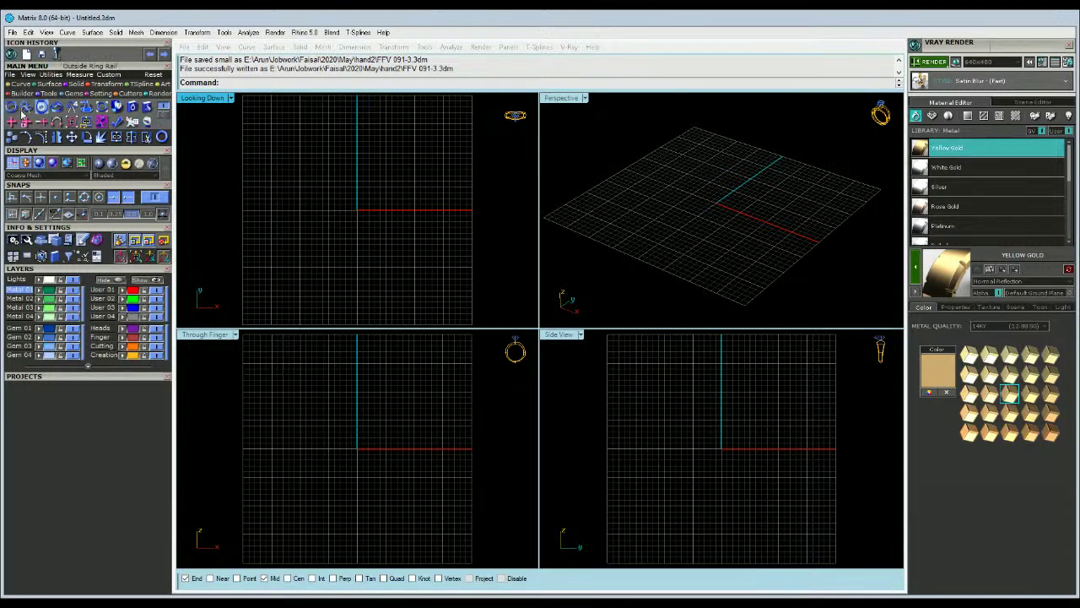
left_click(143, 387)
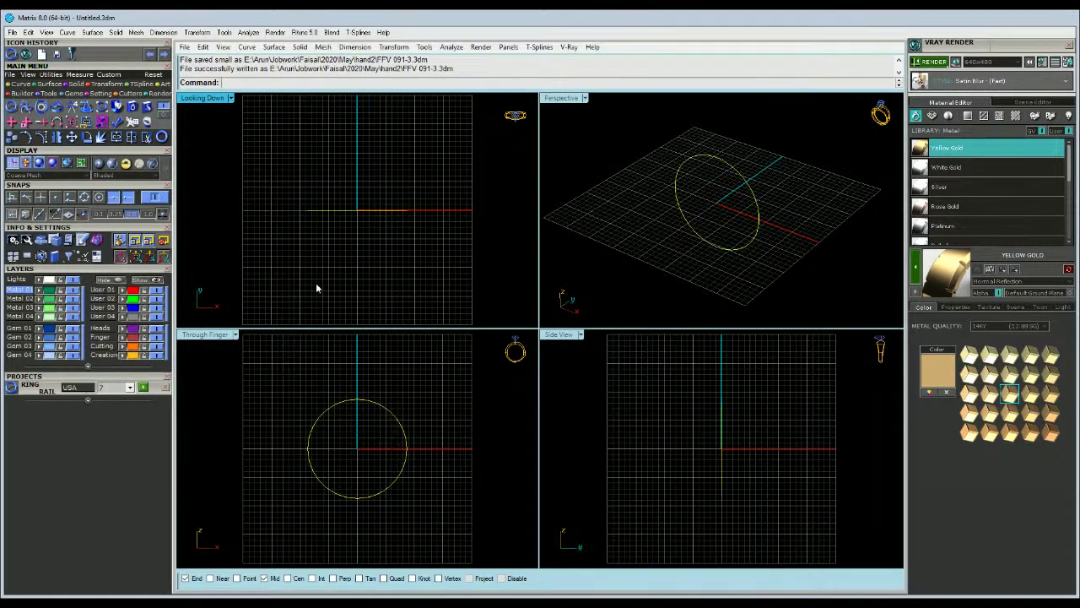
left_click(346, 212)
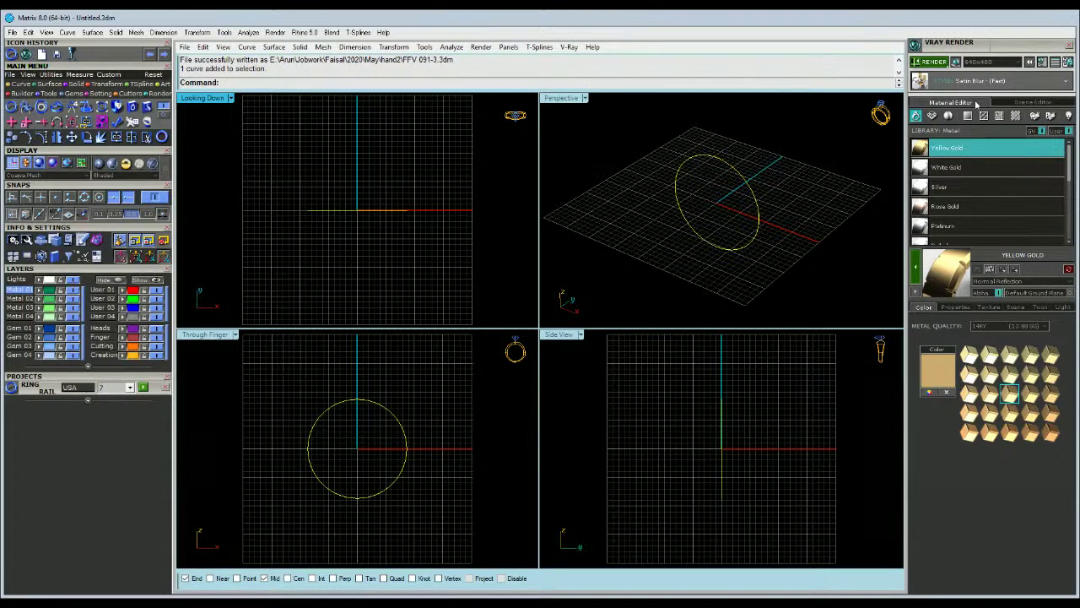
left_click(950, 81)
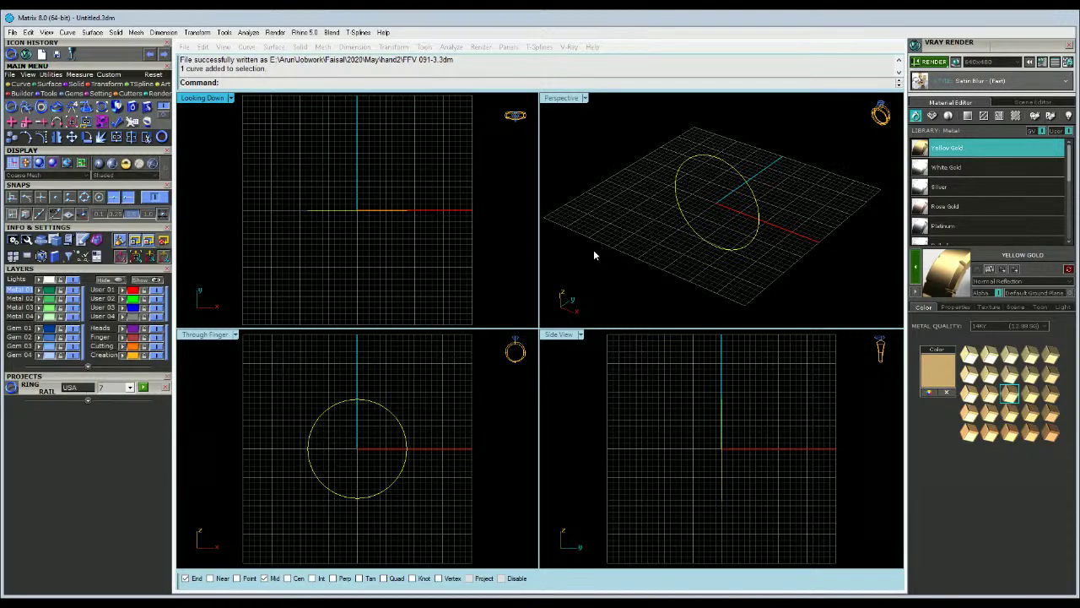
left_click(425, 232)
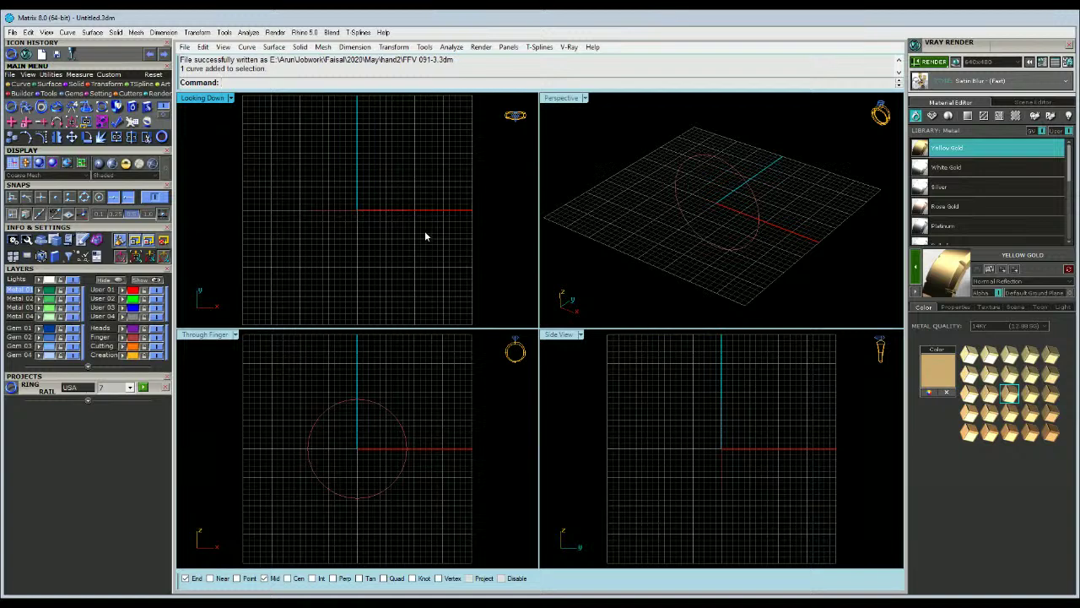
Place a half-round profile on the ring rail with Profile Placer and set its height to about 2.7 mm.
left_click(363, 208)
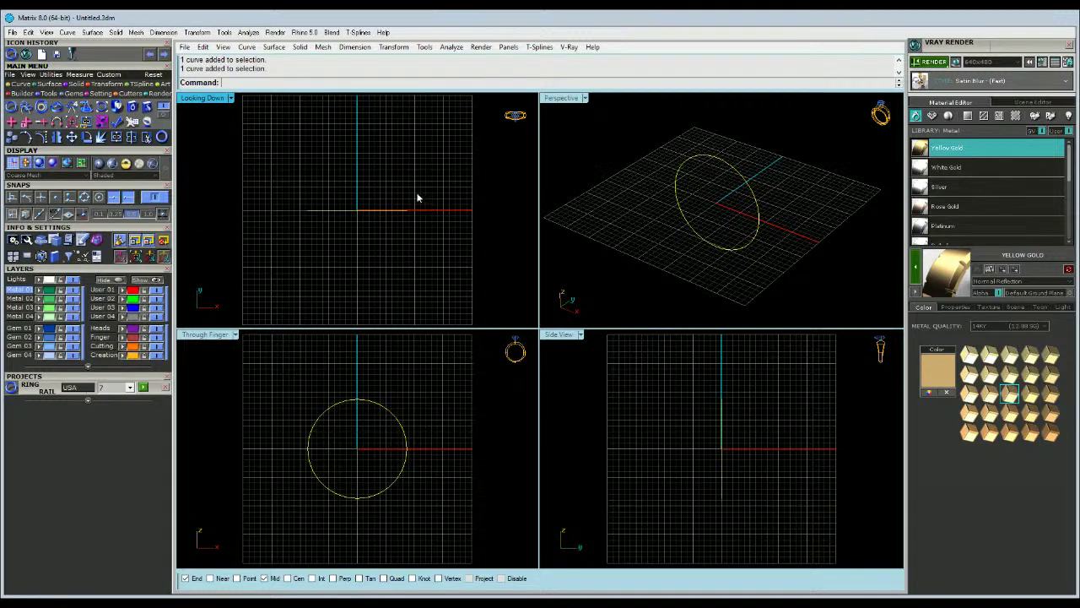
left_click(26, 107)
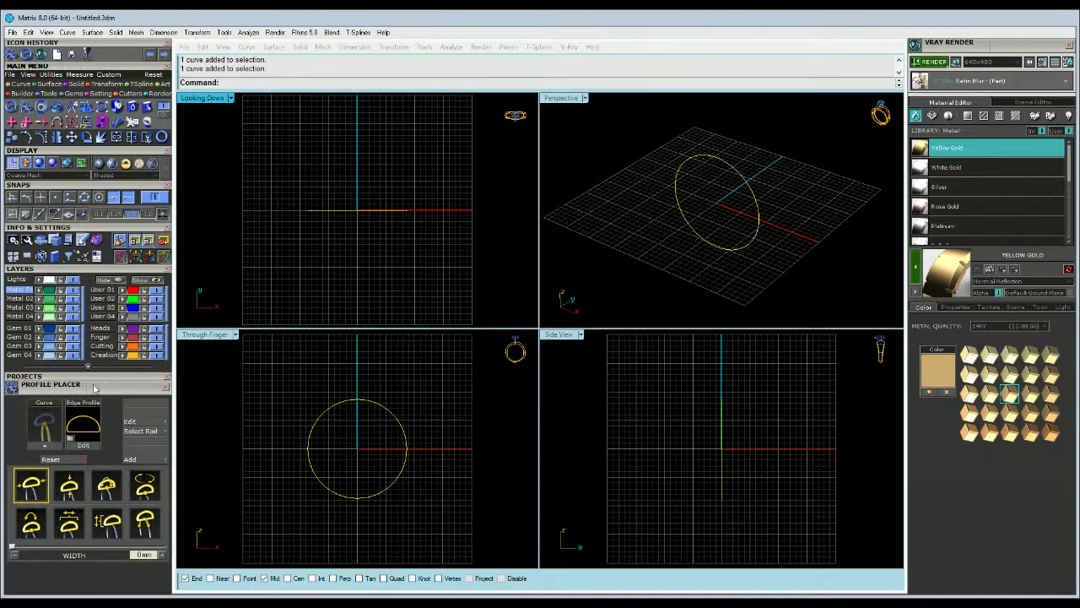
left_click(48, 444)
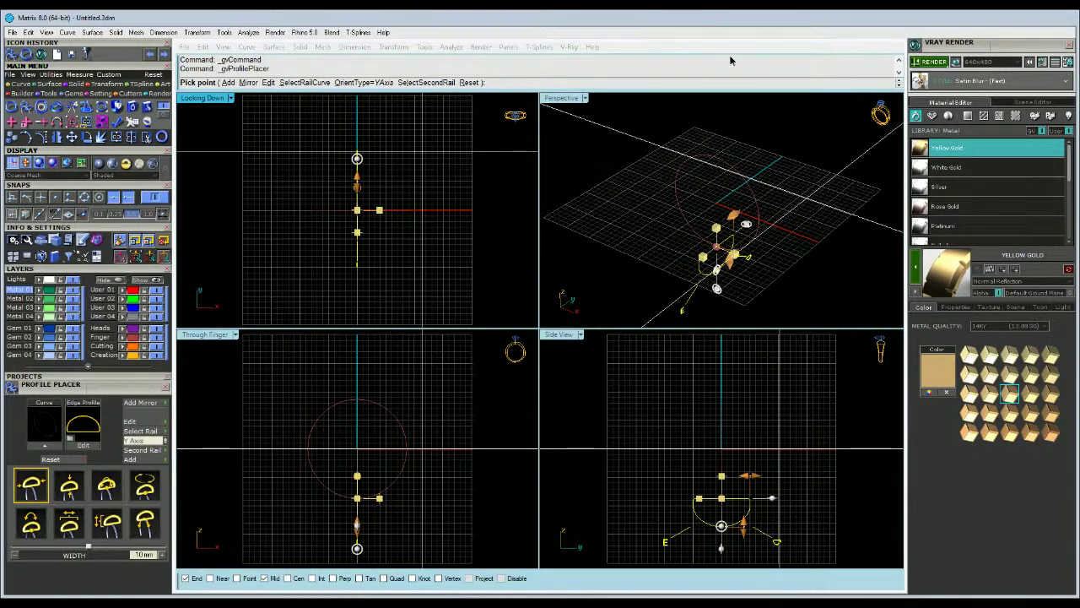
left_click(639, 239)
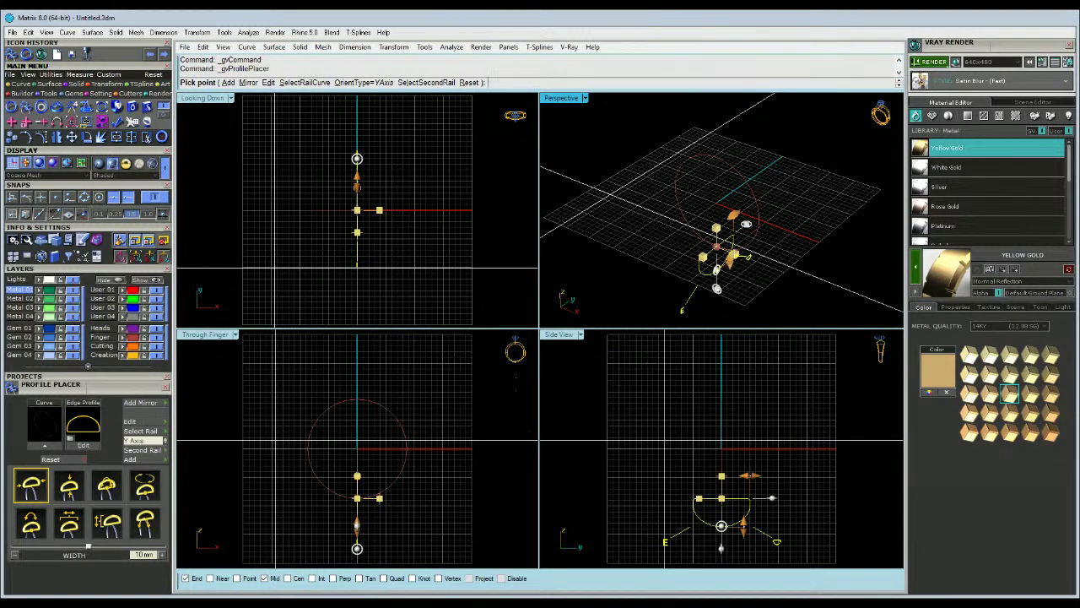
left_click(609, 487)
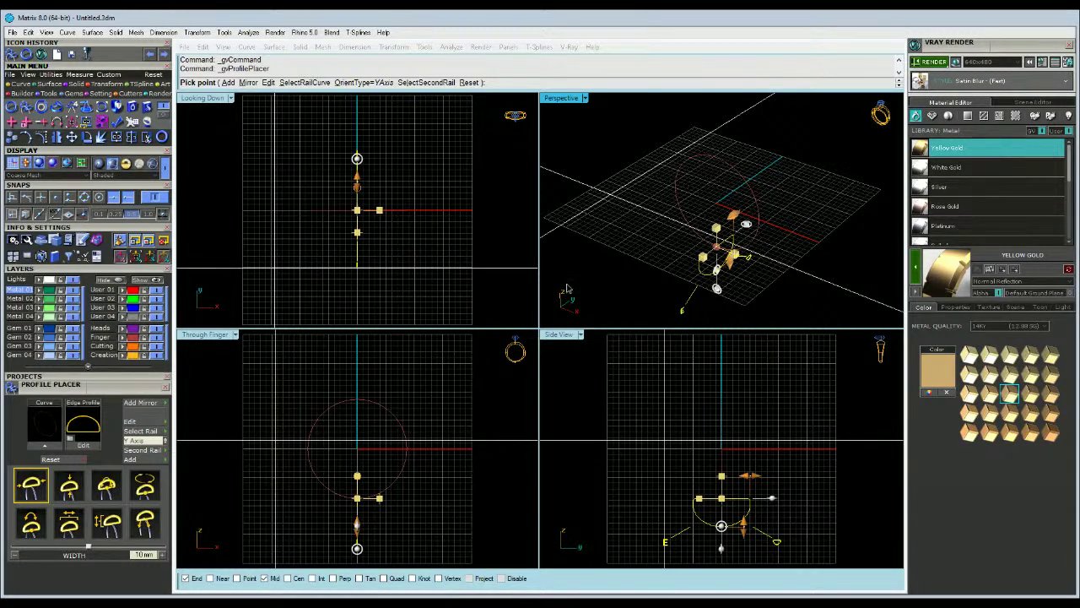
double_click(563, 98)
scroll(653, 223, "down", 5)
right_click_drag(541, 338, 536, 284, "shift")
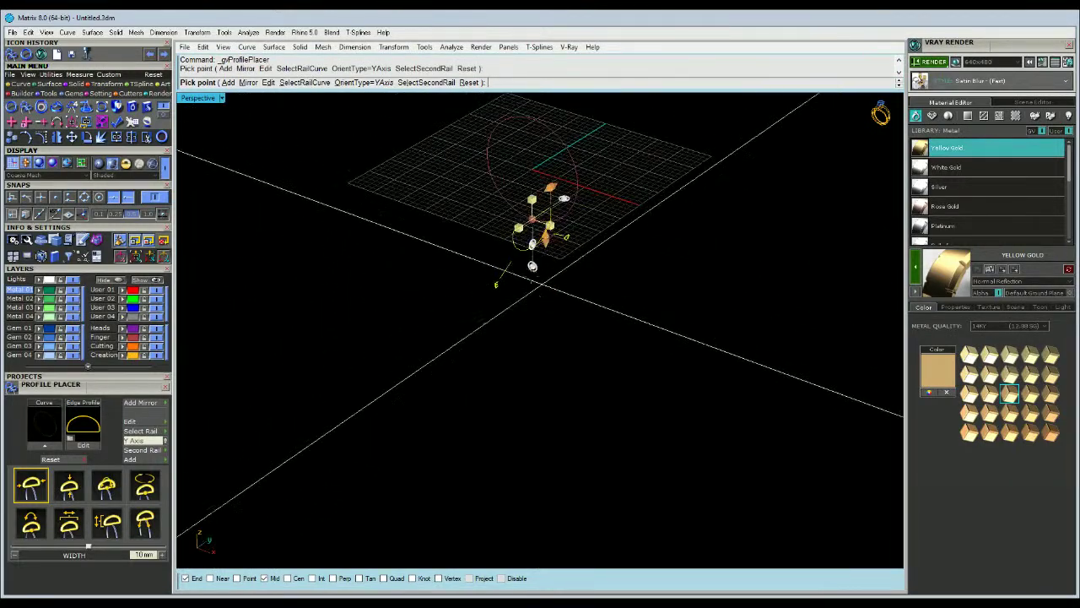
left_click(546, 240)
left_click_drag(546, 239, 546, 224)
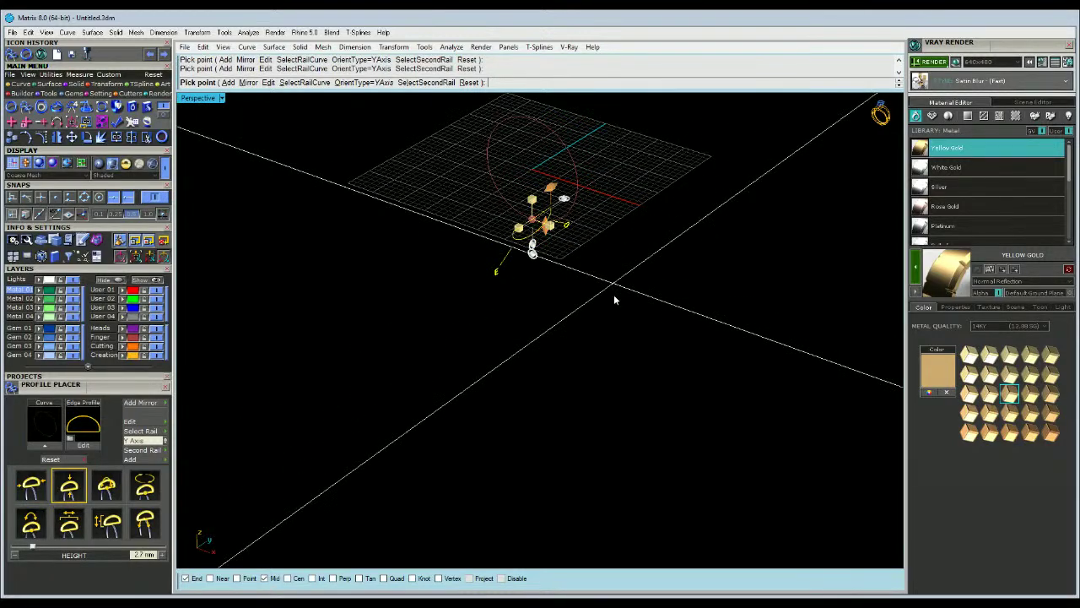
Narrow the placed half-round profile to a width of about 6.6 mm.
right_click_drag(695, 249, 619, 209)
scroll(498, 196, "up", 6)
scroll(405, 291, "down", 4)
scroll(481, 241, "up", 5)
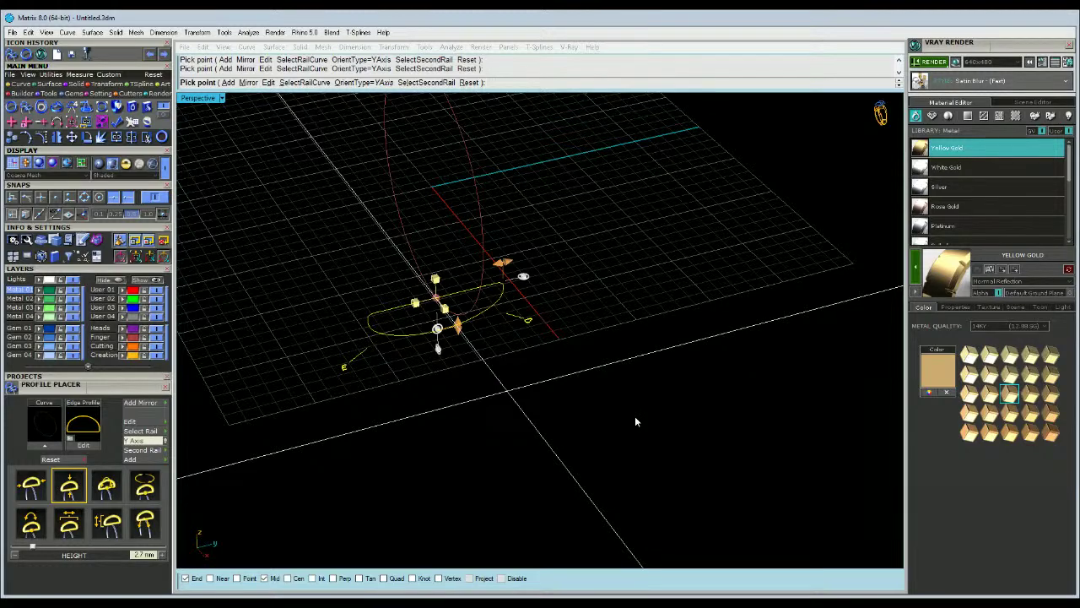
scroll(447, 389, "down", 2)
scroll(459, 281, "up", 4)
scroll(466, 473, "down", 2)
scroll(496, 327, "up", 4)
left_click_drag(505, 342, 470, 351)
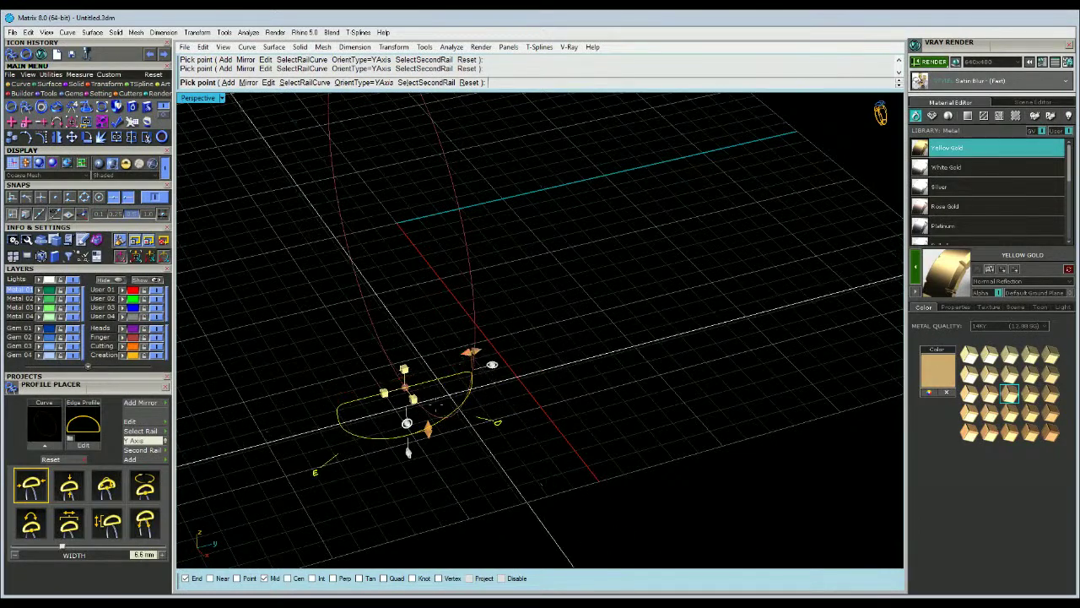
Replace the half-round profile with the faceted, flat-topped shape with angled corners from the profile library.
left_click(87, 422)
key("Right")
key("Right")
key("Right")
key("Right")
key("Right")
key("Right")
key("Down")
key("Down")
left_click(658, 198)
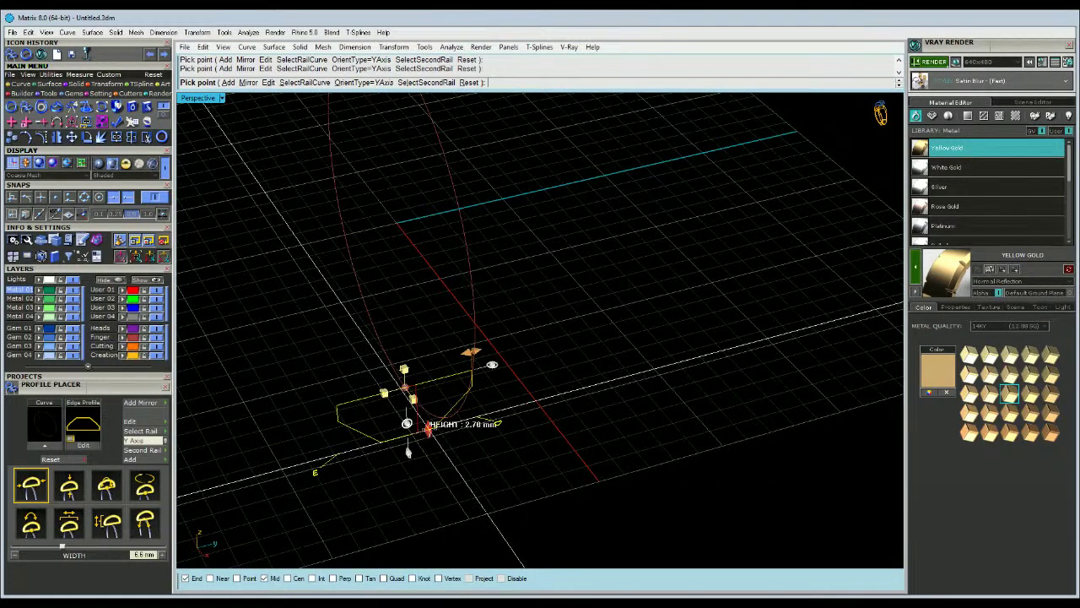
Set the faceted profile's height to about 1.8 mm and its width to about 6.9 mm, and finish placing it.
left_click_drag(428, 430, 428, 413)
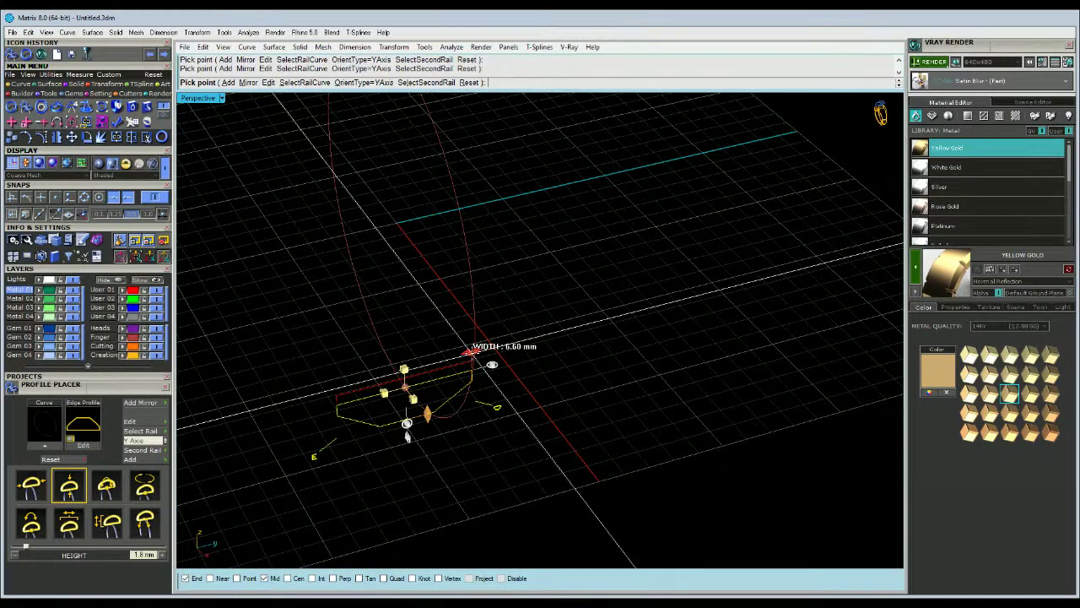
key("Left")
mouse_move(471, 352)
left_mouse_down()
mouse_move(516, 340)
mouse_move(524, 353)
mouse_move(486, 361)
left_mouse_up()
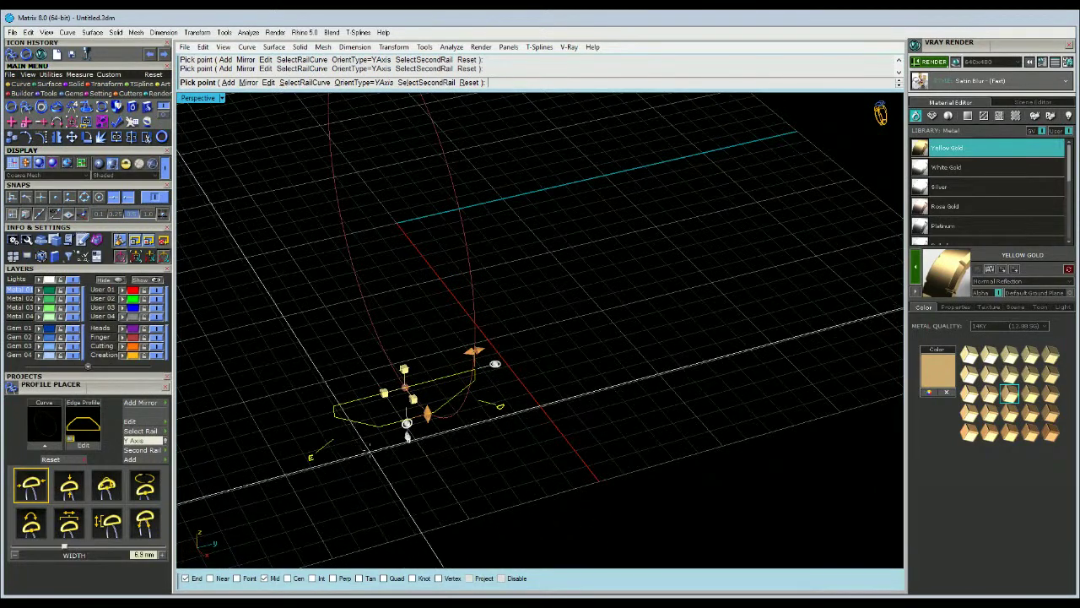
right_click(373, 447)
left_click(378, 427)
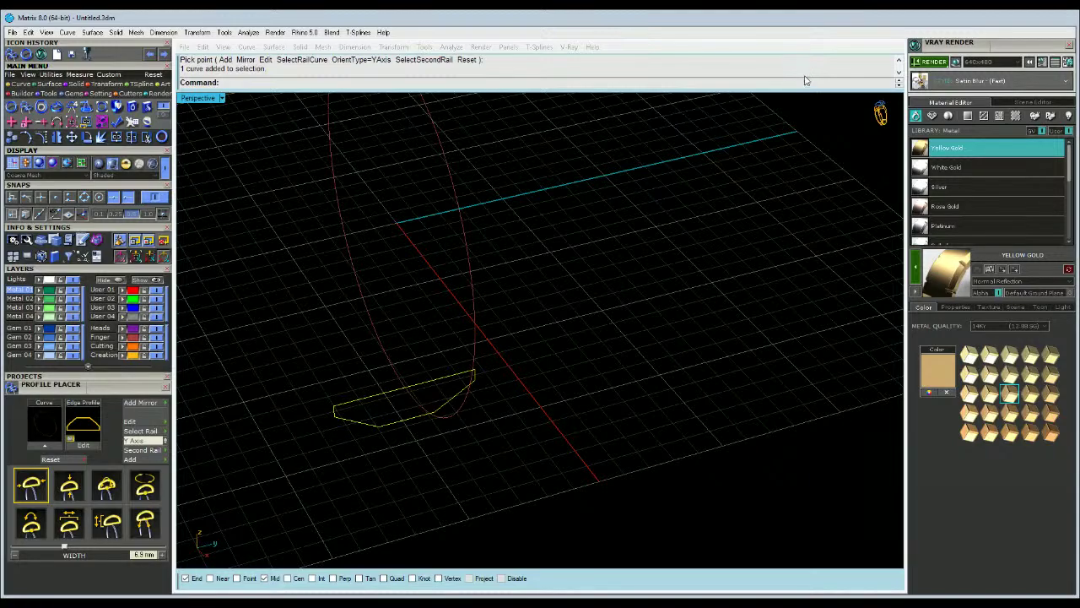
Turn on the profile curve's control points and try to delete those in the middle of its straight inner edge.
right_click_drag(342, 224, 313, 284)
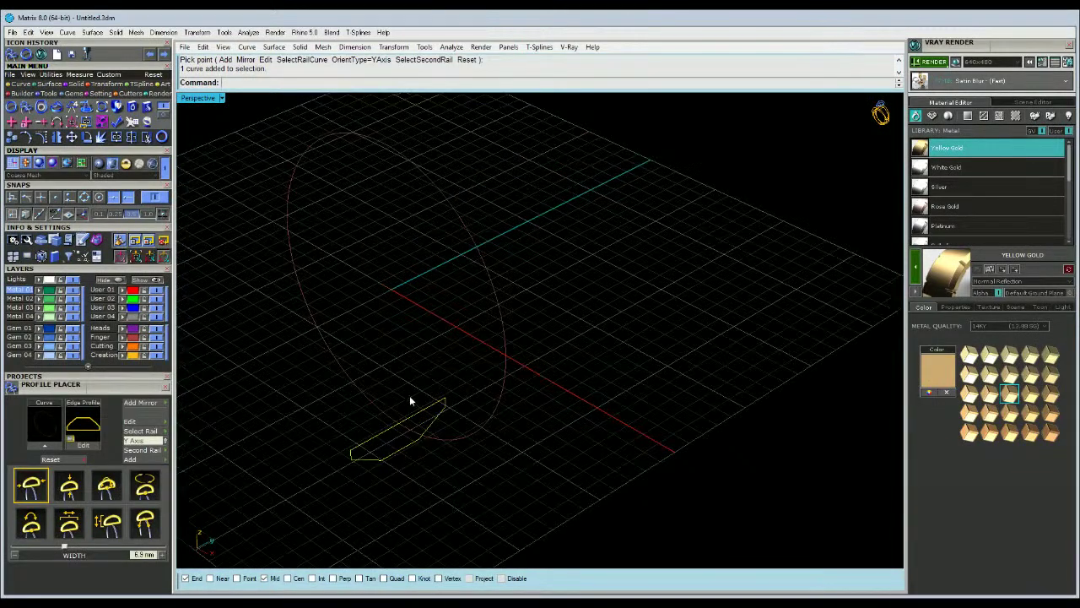
left_click(417, 415)
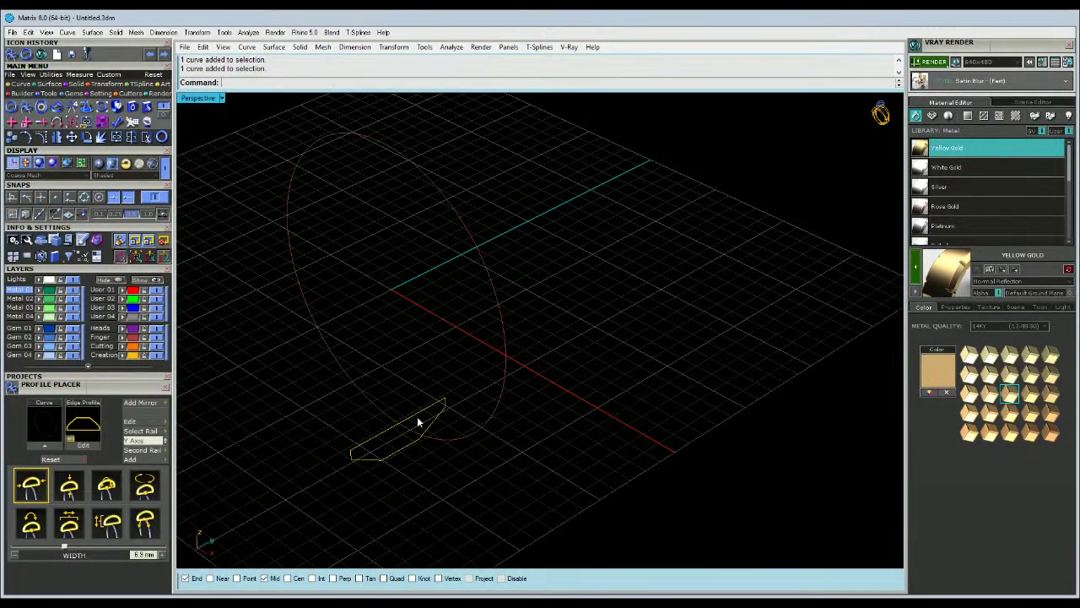
left_click(111, 141)
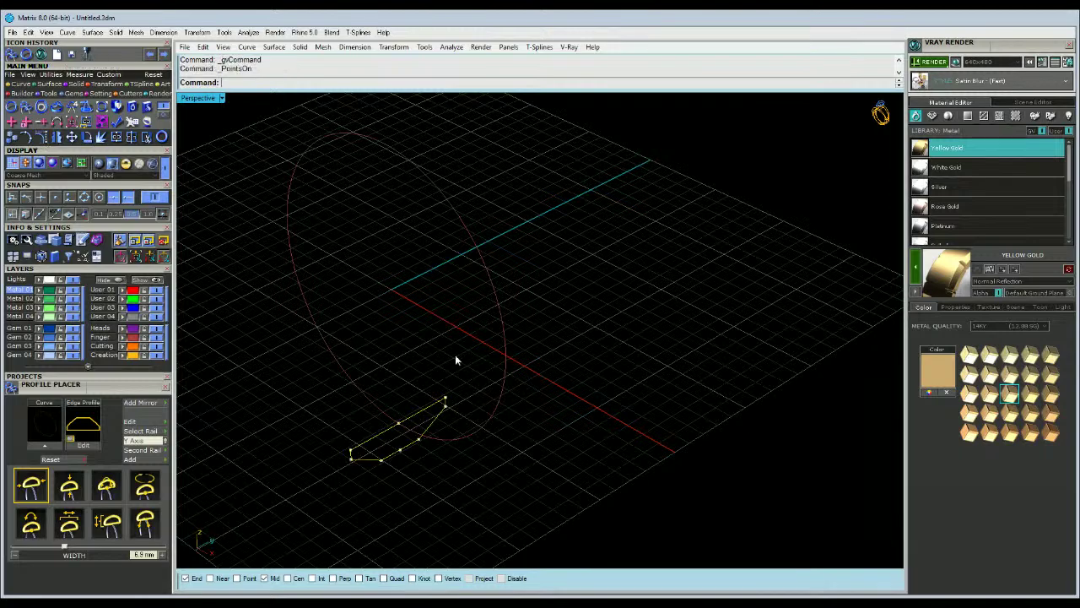
left_click_drag(402, 382, 403, 426)
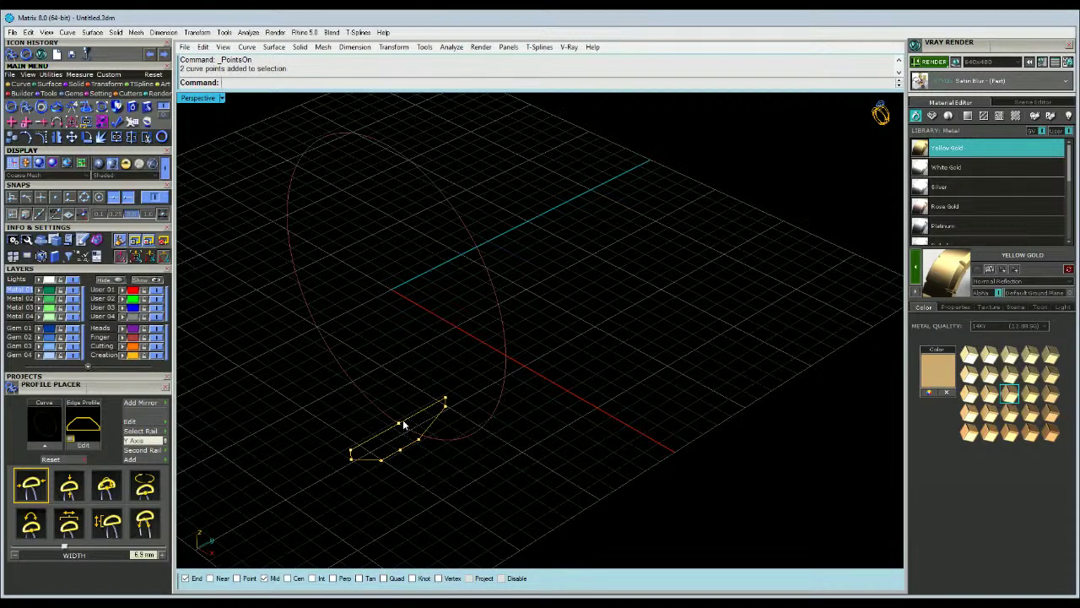
key("Delete")
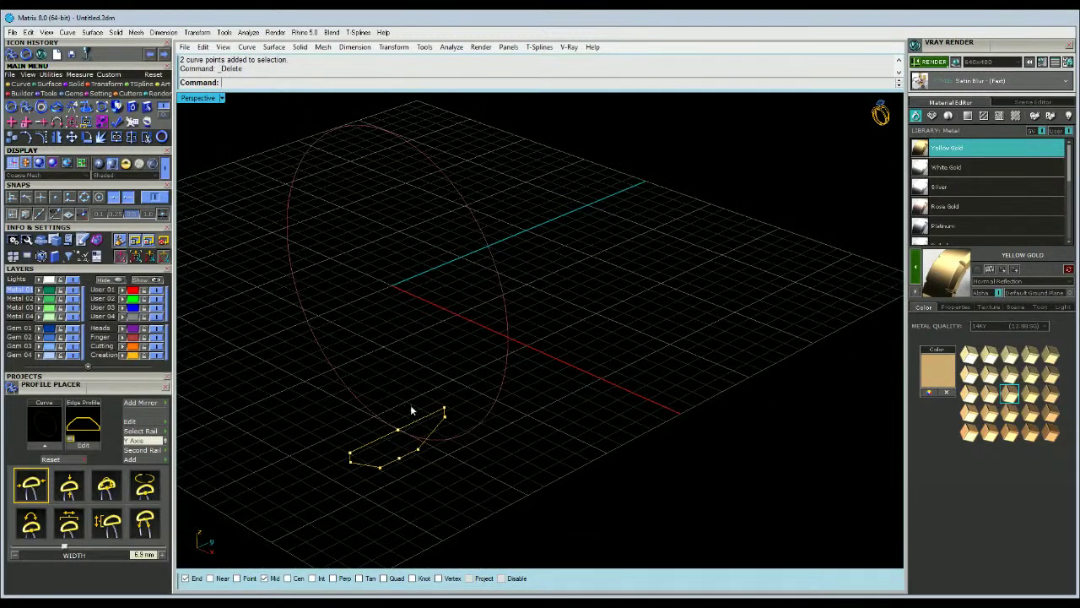
Explode the profile curve and delete the two segments forming its straight inner edge.
left_click(414, 415)
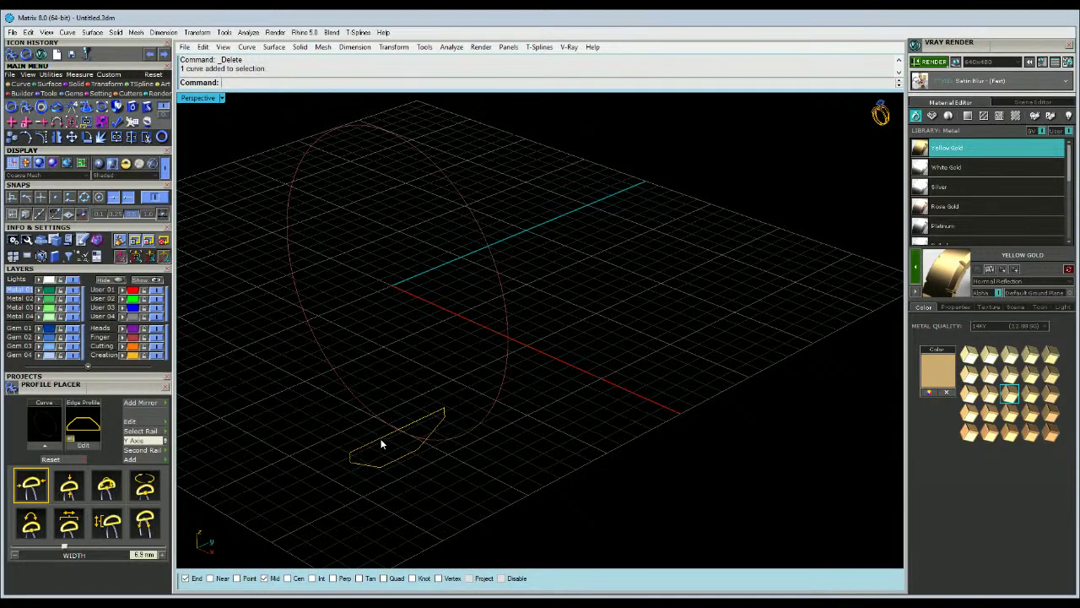
left_click(382, 437)
key("Delete")
left_click(411, 425)
key("Delete")
Delete the two segments that form the profile's flat outer edge.
left_click(410, 451)
left_click(391, 467)
scroll(404, 460, "up", 2)
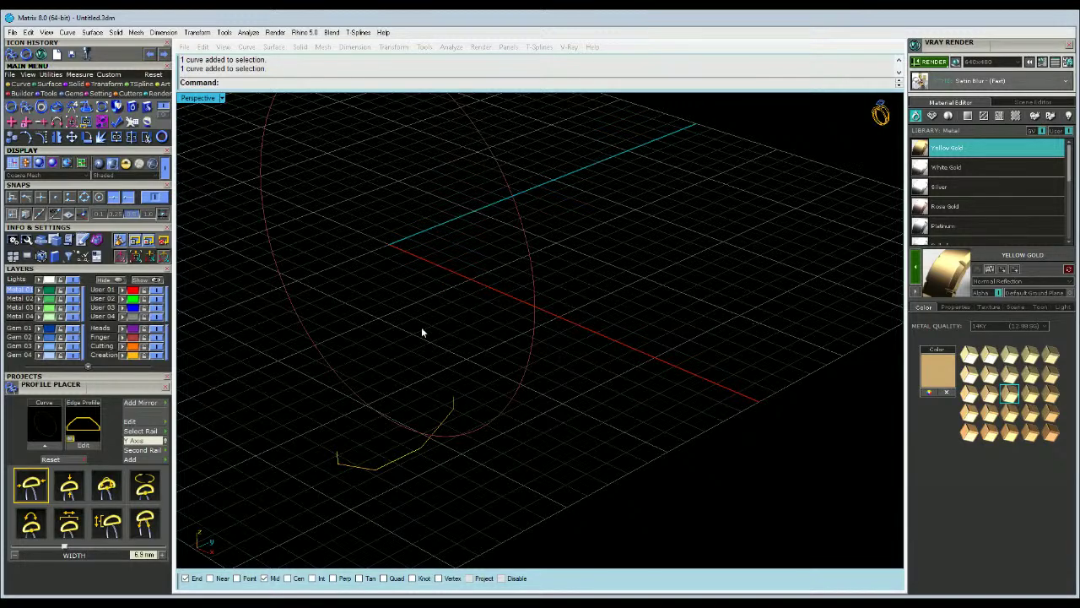
left_click(404, 456)
key("Delete")
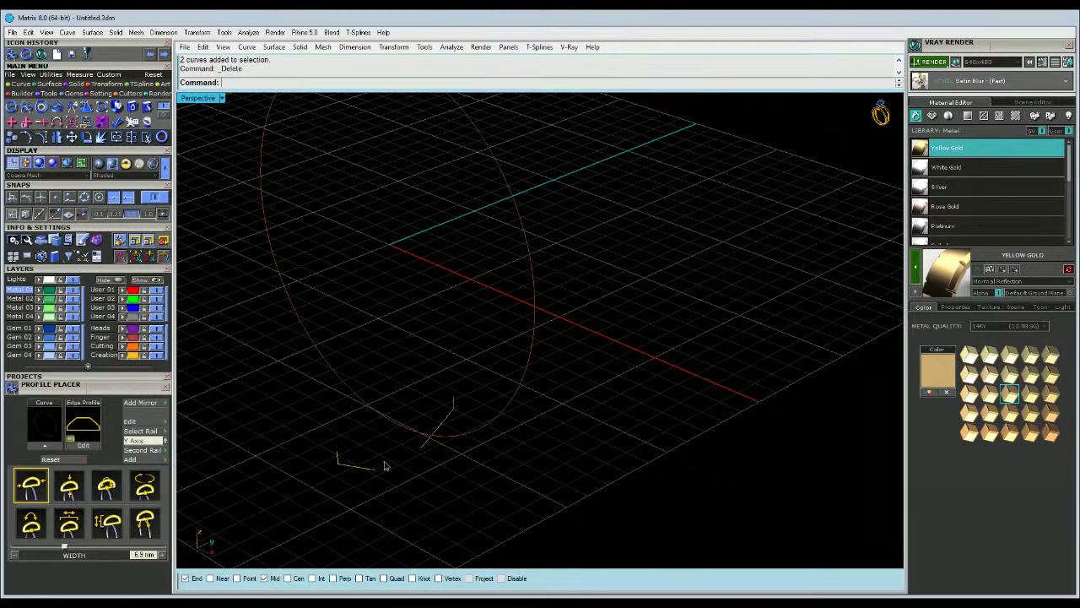
Draw a single straight polyline between the open ends to rebuild the profile's flat outer edge.
left_click_drag(306, 429, 417, 493)
left_click_drag(325, 519, 496, 371)
left_click(21, 83)
left_click(12, 106)
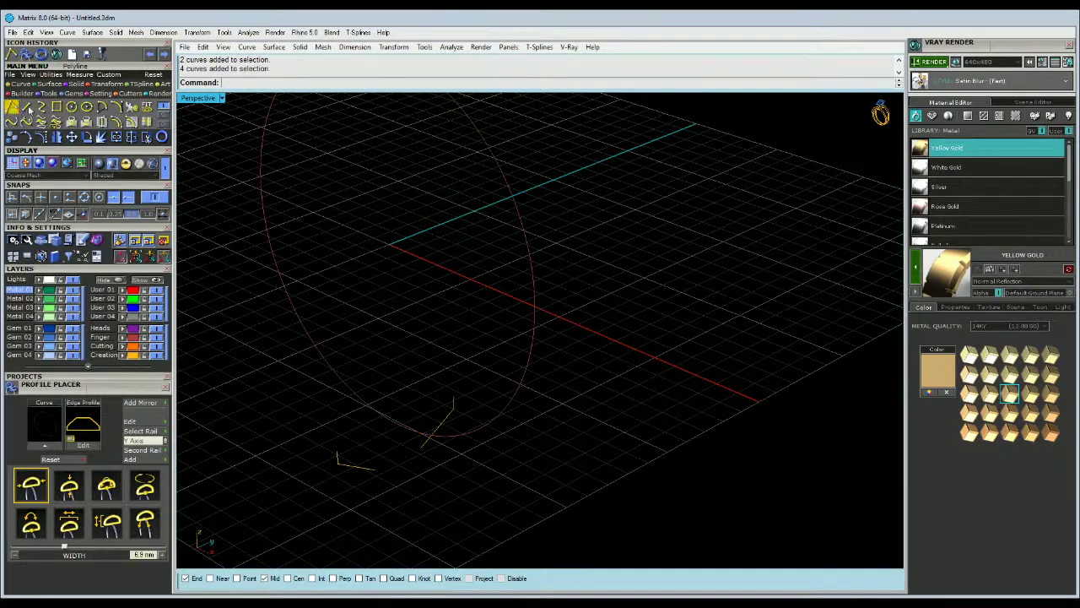
left_click(373, 469)
left_click(422, 448)
right_click(422, 448)
Draw a straight polyline across the profile's open inner edge and join all its segments into one closed curve.
right_click(421, 448)
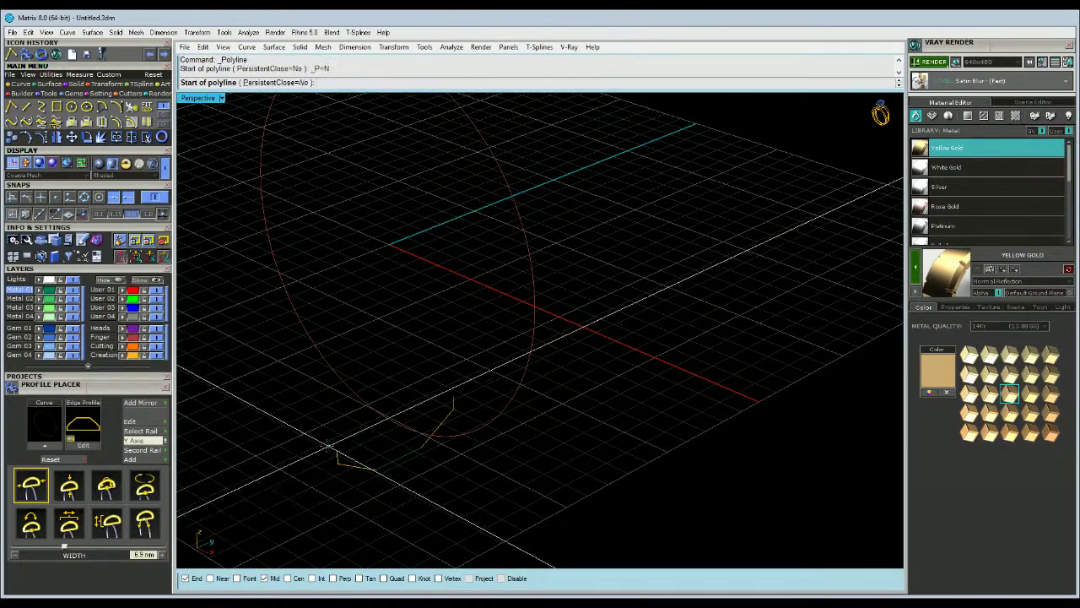
left_click(337, 451)
left_click(454, 397)
right_click(455, 391)
left_click_drag(258, 375, 492, 500)
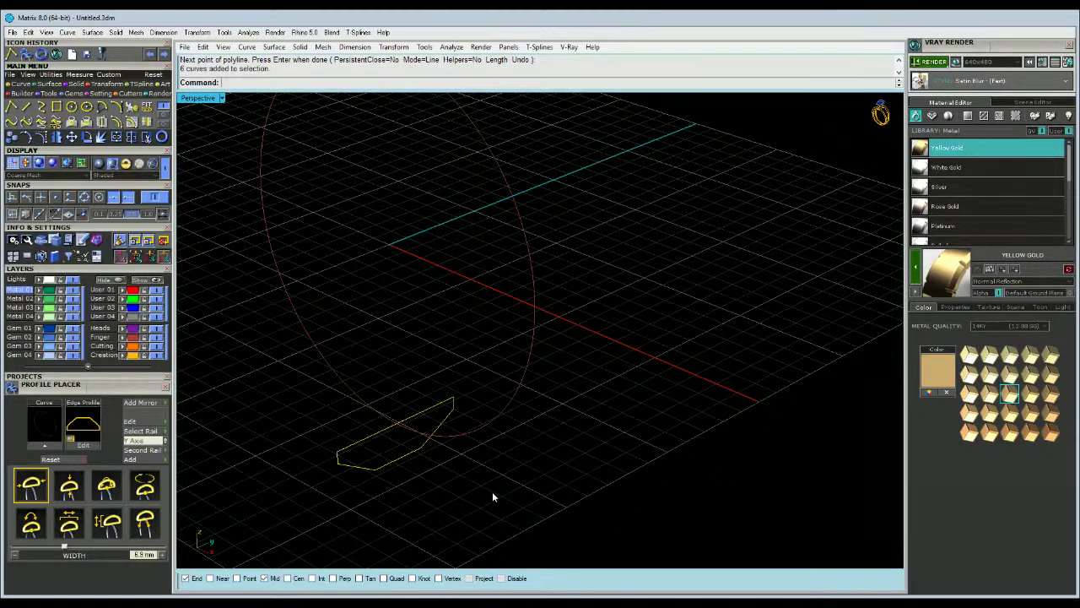
key("ctrl+j")
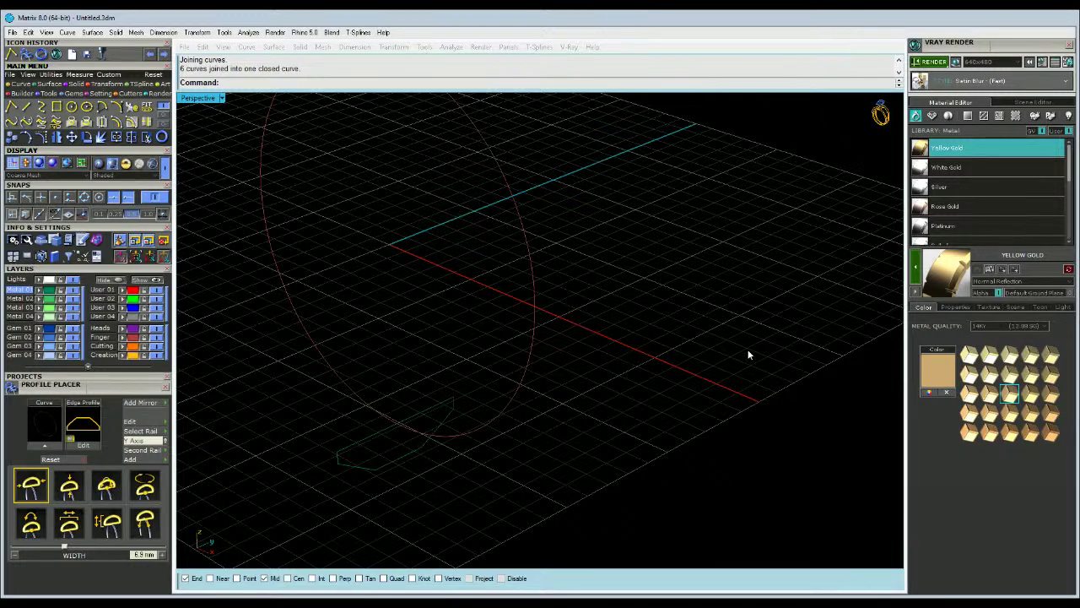
left_click(416, 422)
left_click(406, 429)
scroll(372, 450, "down", 2)
scroll(374, 462, "up", 4)
left_click(375, 460)
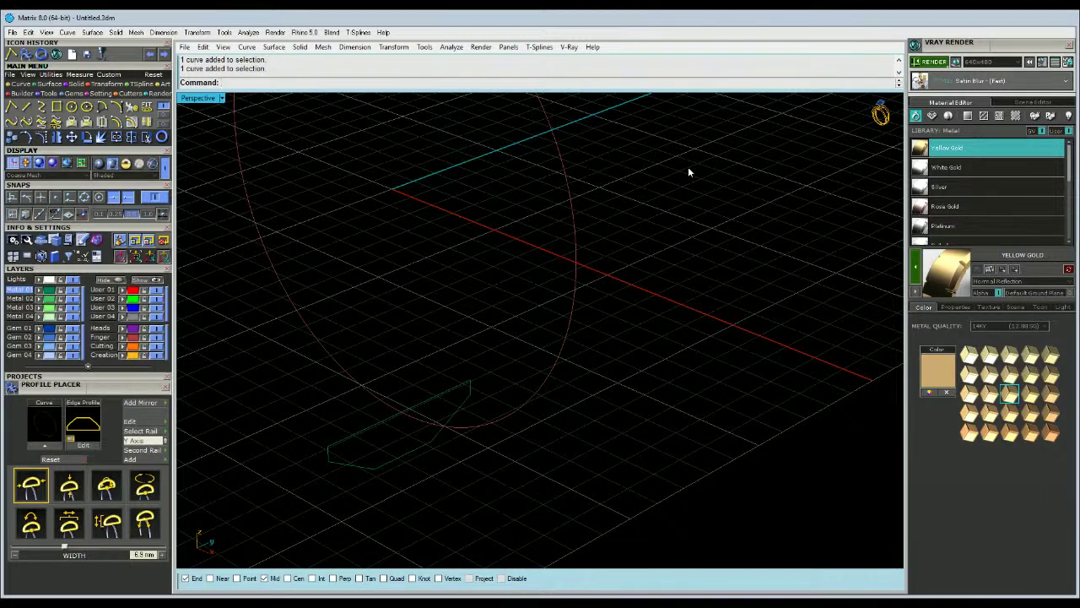
left_click_drag(509, 341, 456, 343)
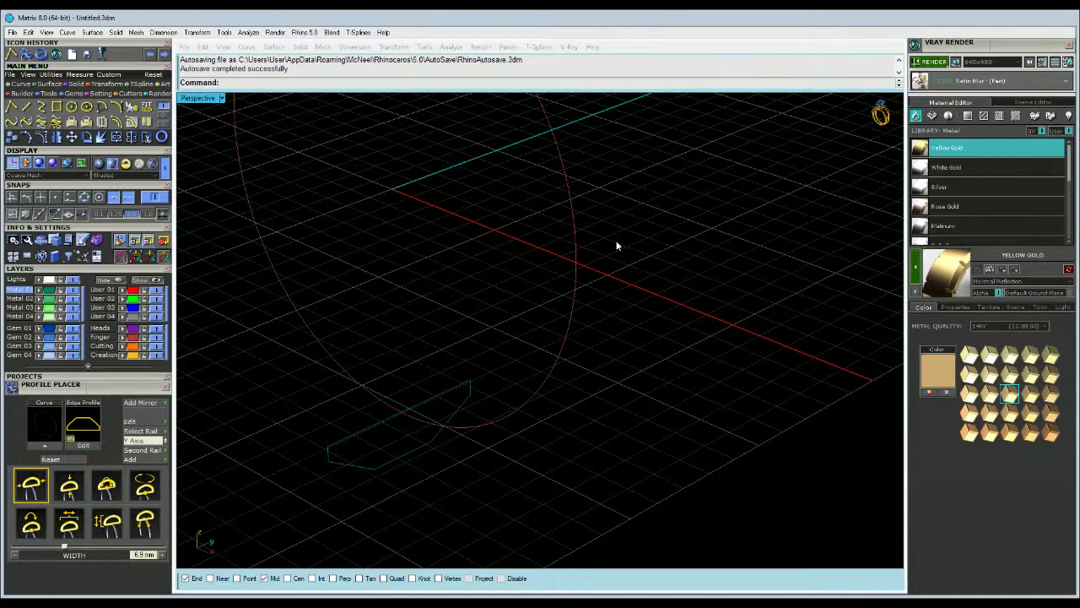
right_click_drag(315, 405, 351, 408)
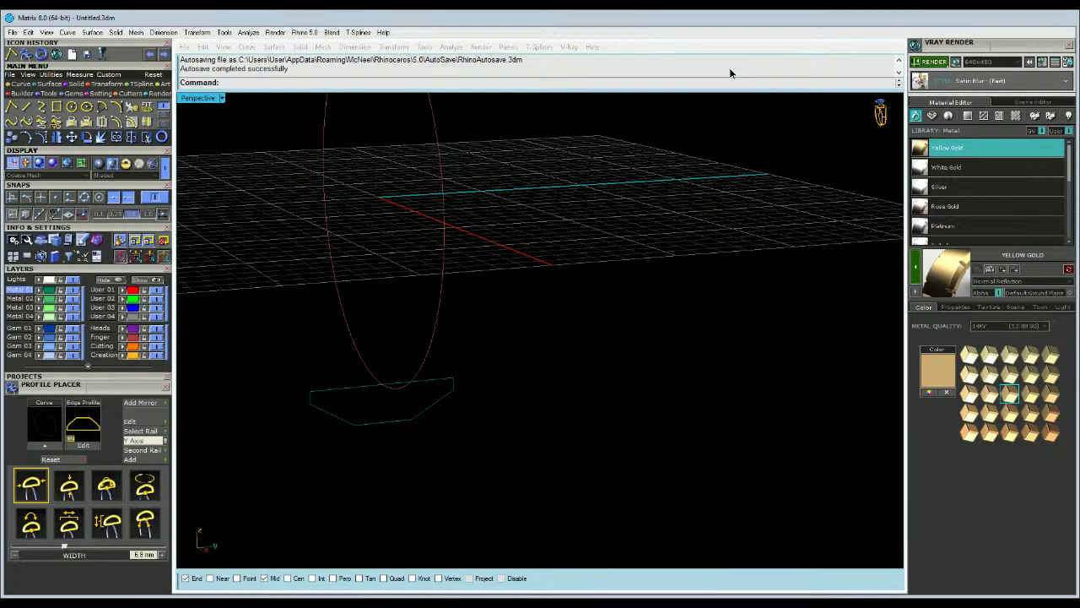
Turn on the closed profile curve's control points and restore the four-viewport layout with the profile framed in the side view.
right_click_drag(391, 363, 363, 357)
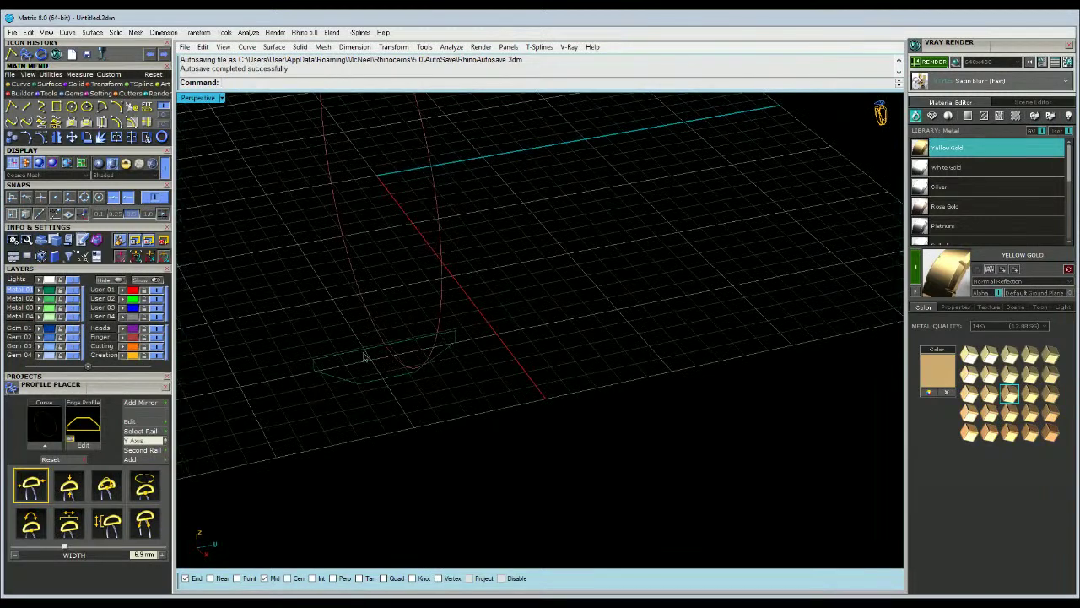
left_click(363, 353)
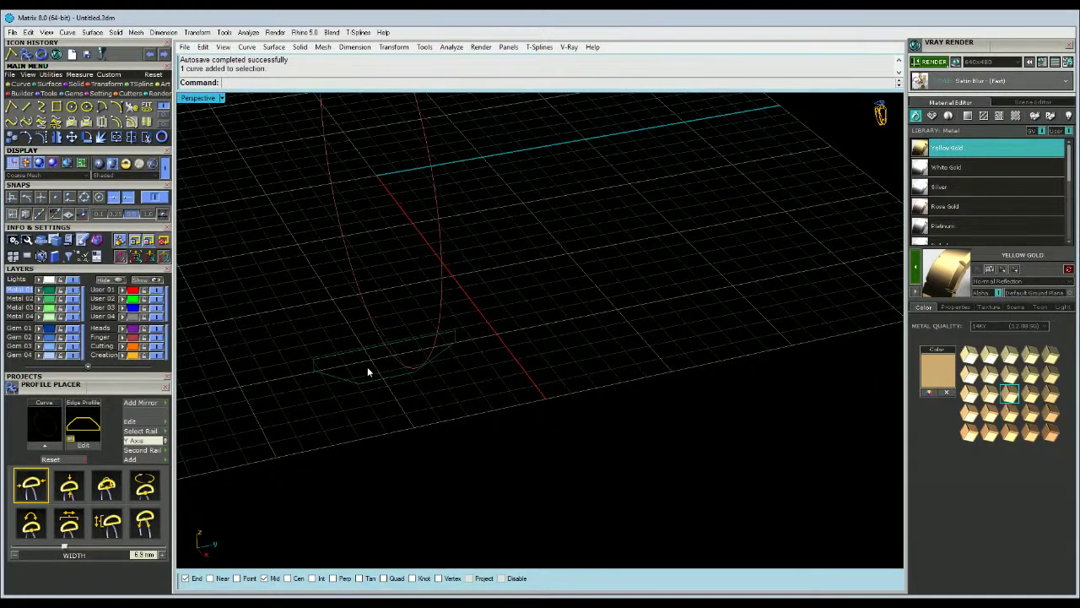
left_click(368, 371)
left_click(41, 136)
left_click_drag(342, 403, 369, 376)
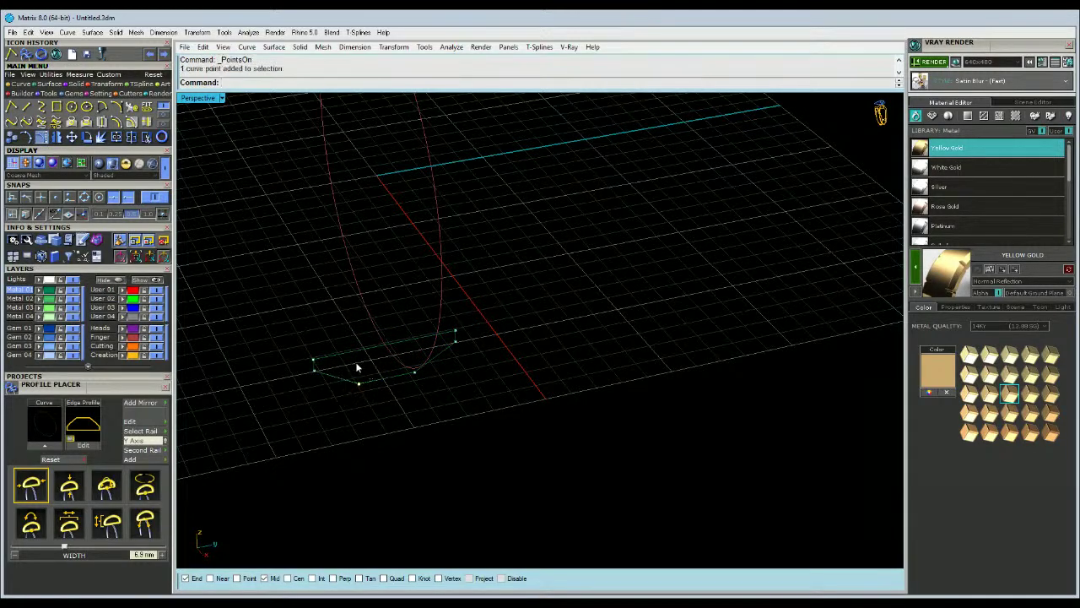
double_click(199, 99)
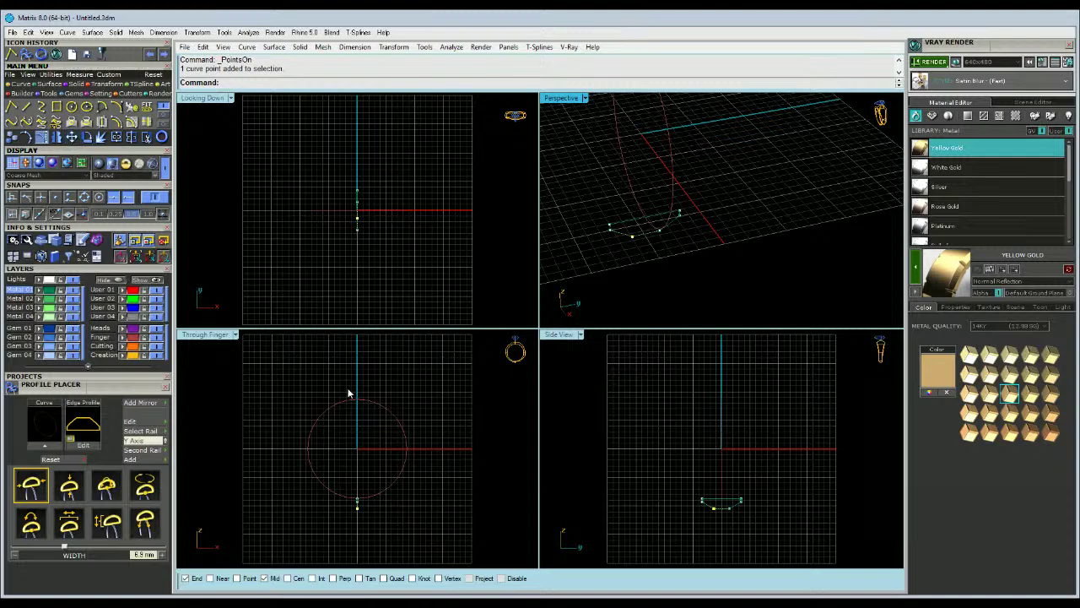
left_click(625, 71)
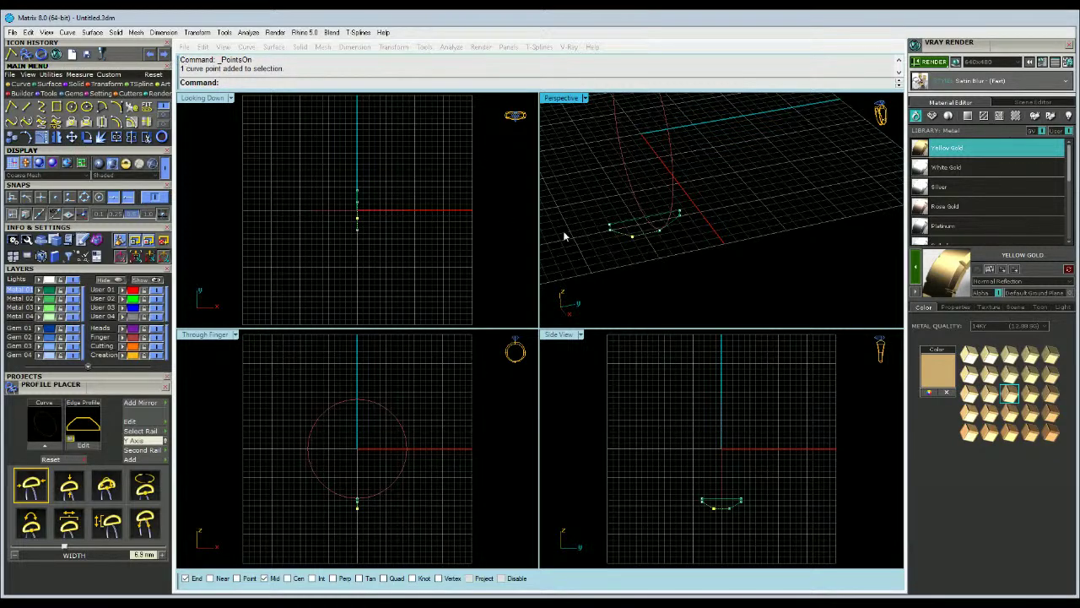
scroll(717, 484, "up", 5)
scroll(759, 451, "up", 6)
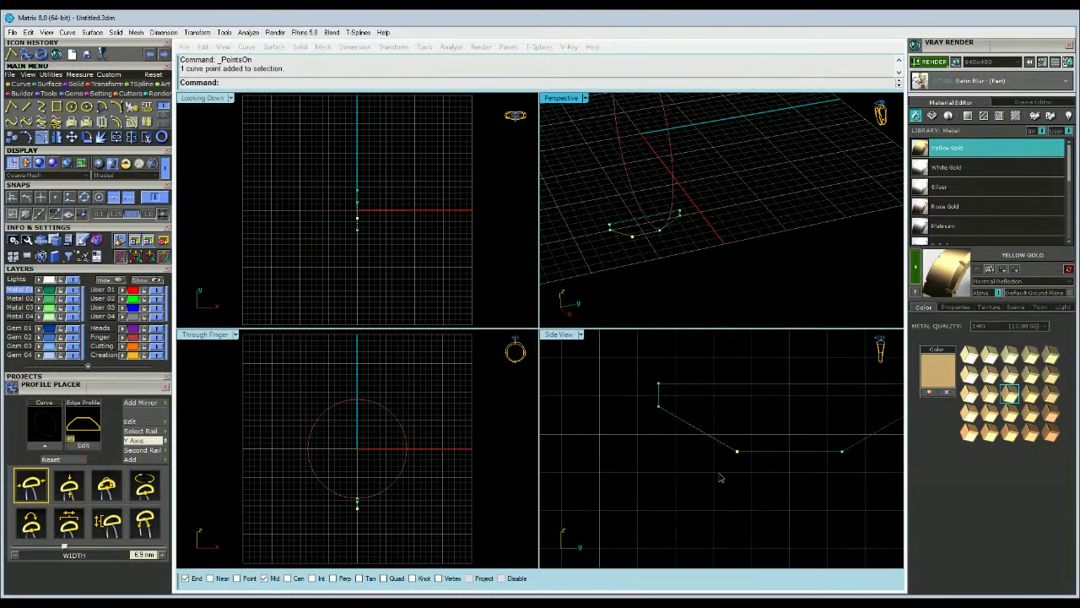
left_click_drag(719, 488, 759, 446)
scroll(677, 428, "down", 4)
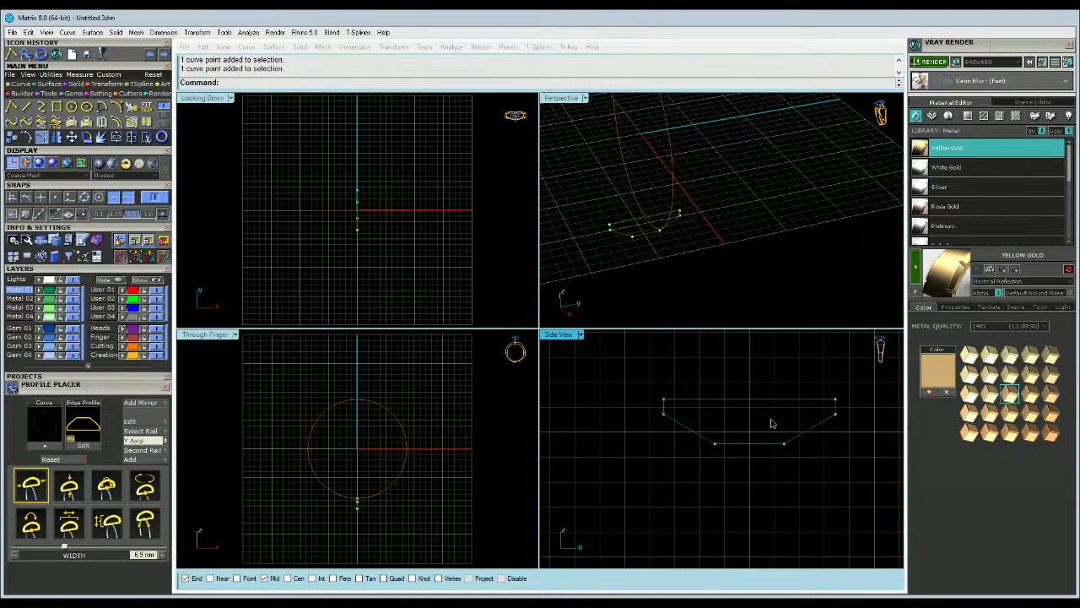
Start a two-point circle at the midpoint of the profile's inner edge and set its diameter to 1 mm.
right_click_drag(768, 423, 810, 421)
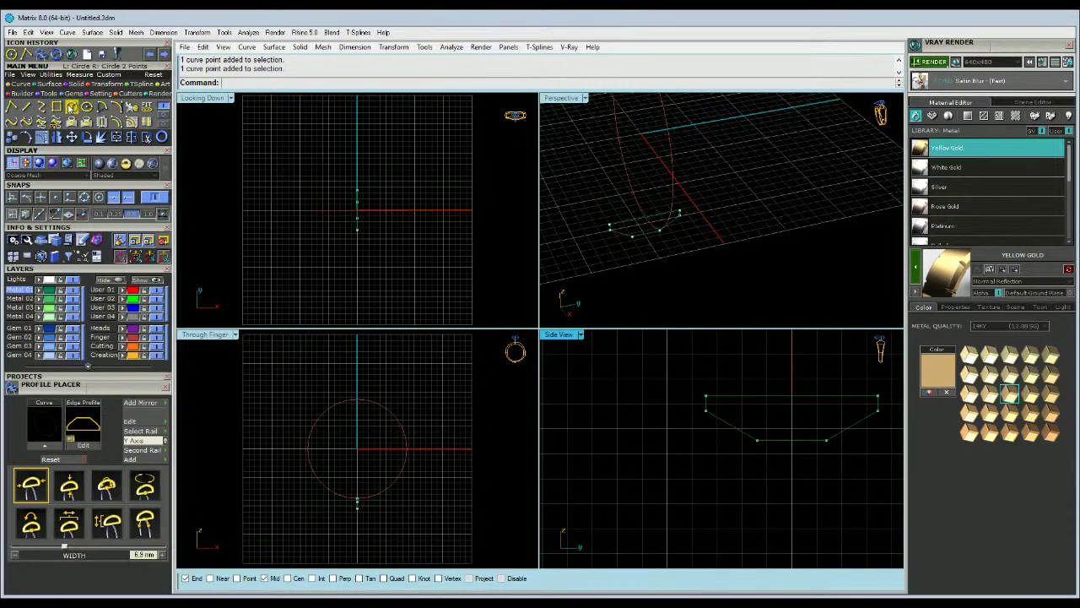
left_click(72, 107)
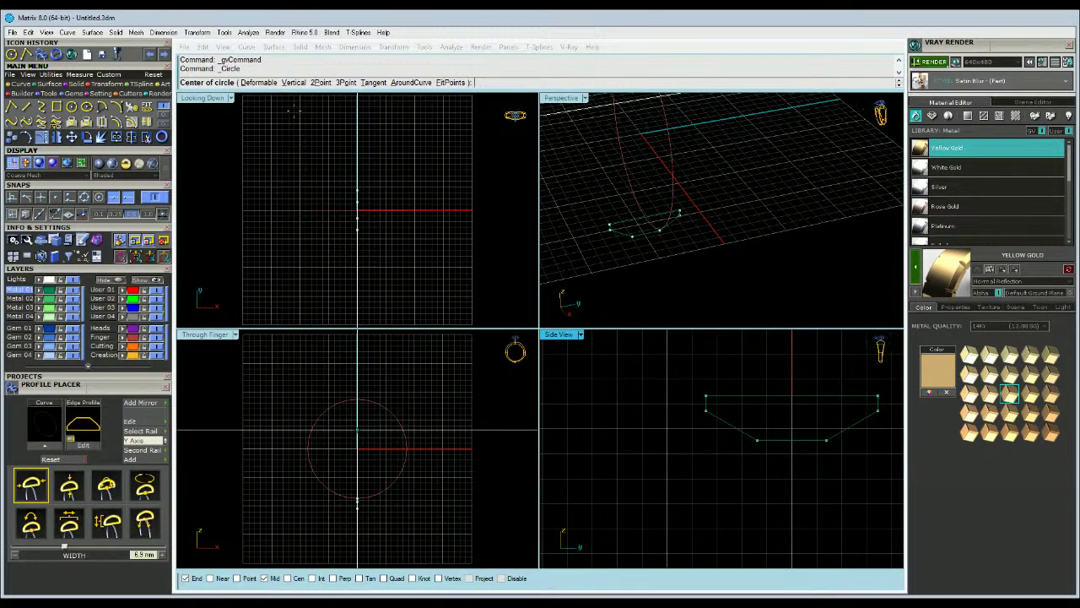
left_click(321, 82)
left_click(795, 396)
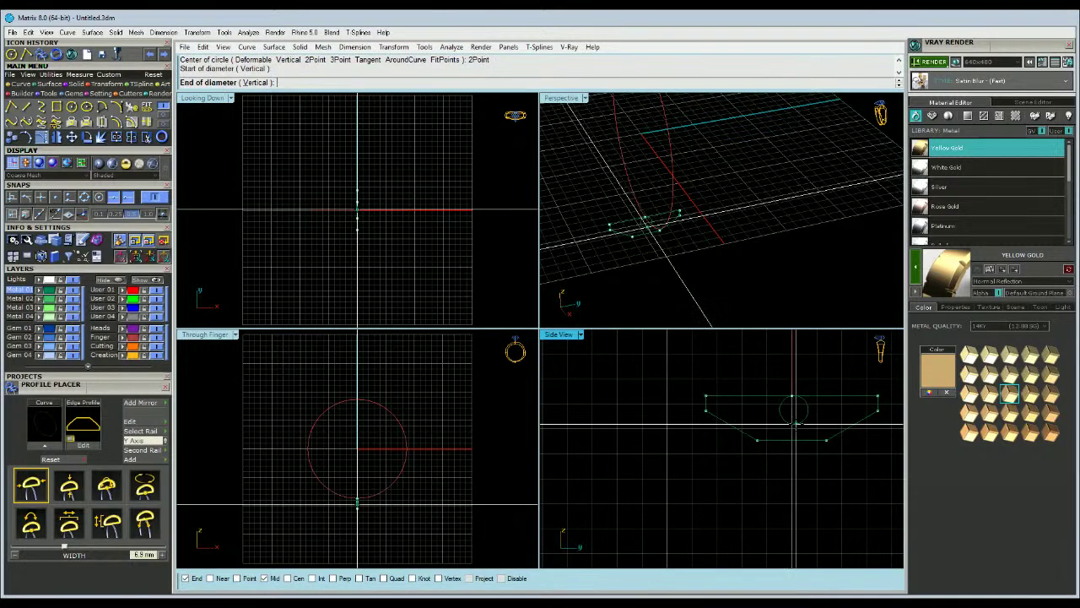
type("1")
key("Return")
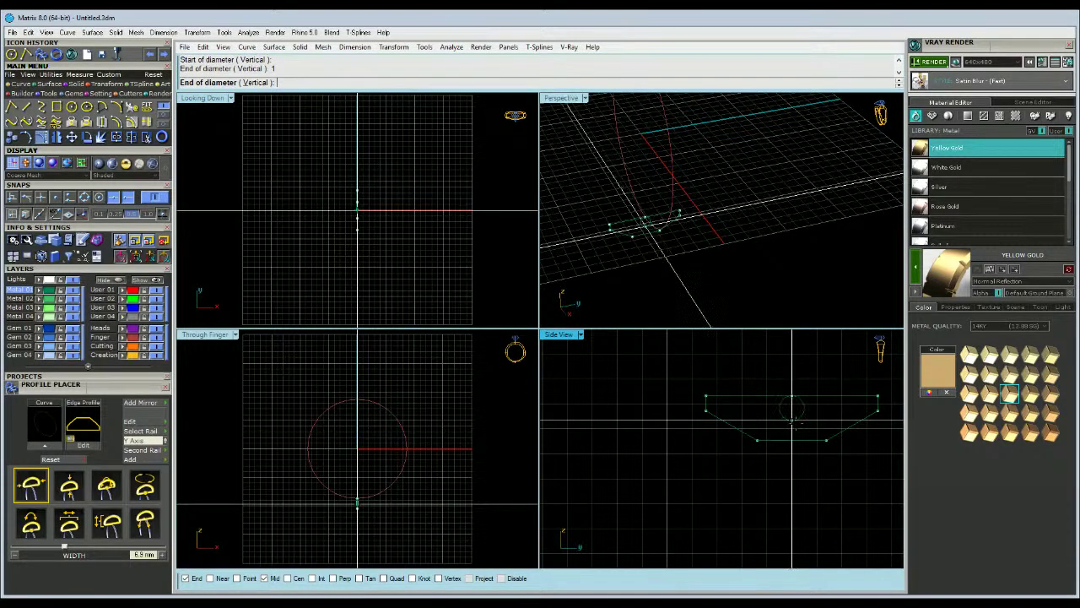
Draw a horizontal both-sides guide line centred on the circle's lowest quadrant, extending past both ends of the profile.
left_click(41, 106)
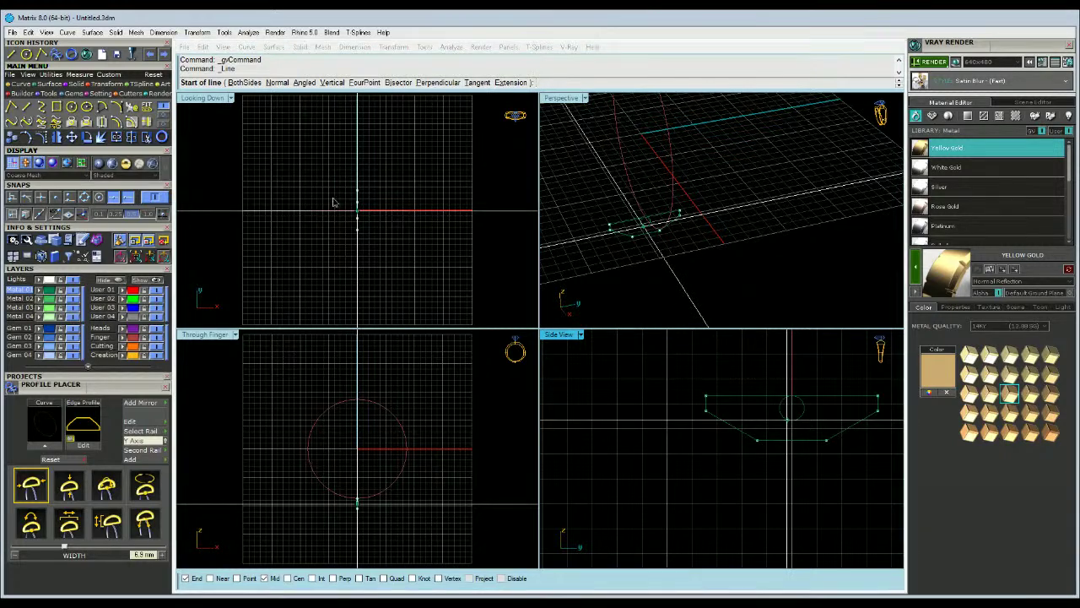
left_click(86, 198)
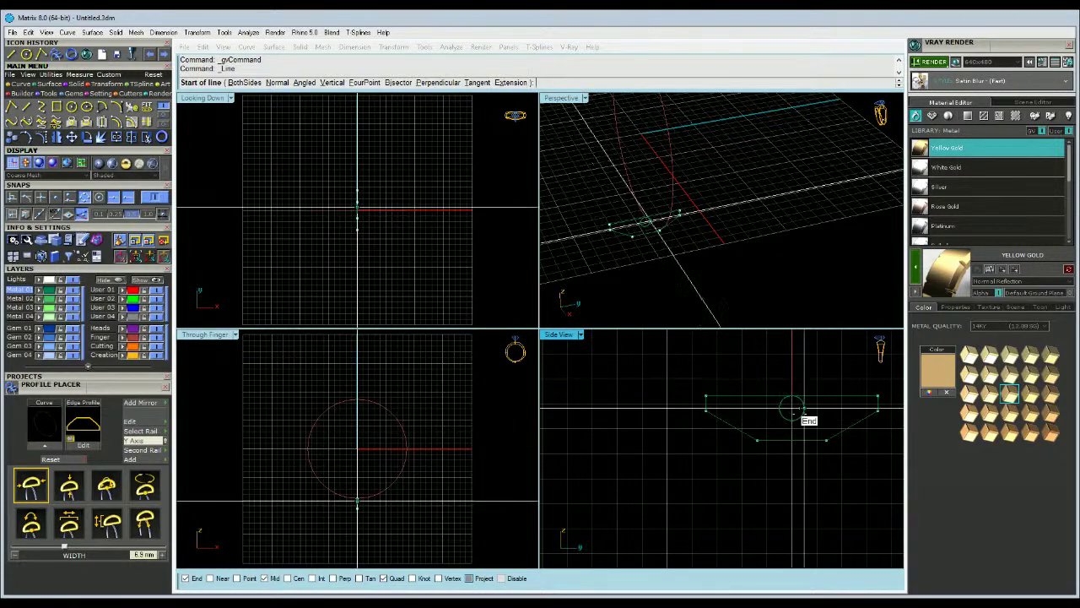
left_click(791, 421)
scroll(727, 438, "down", 6)
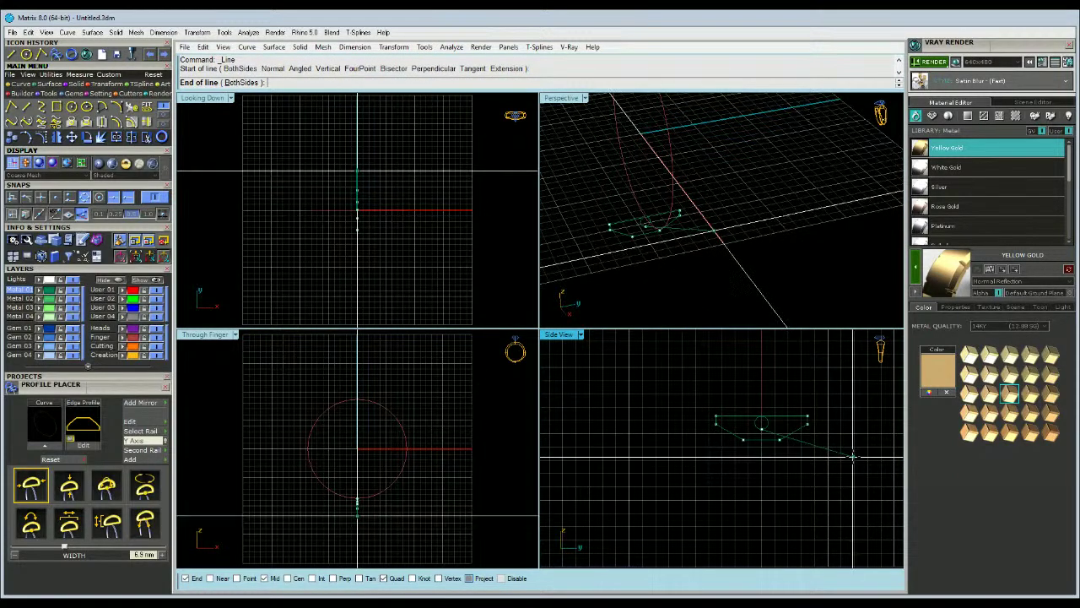
type("b")
key("Return")
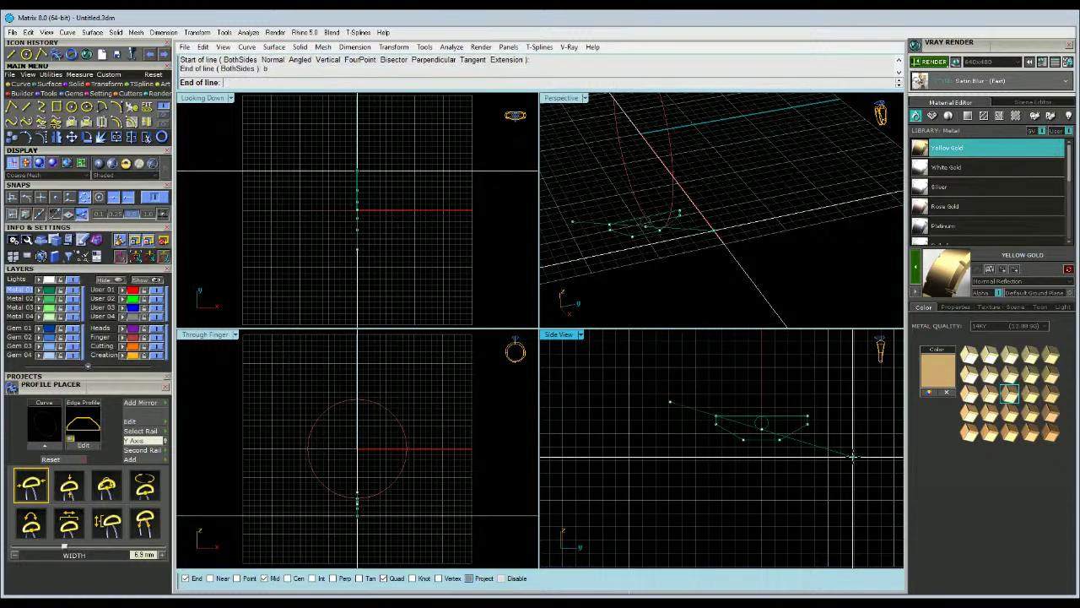
left_click(859, 430)
scroll(721, 434, "up", 2)
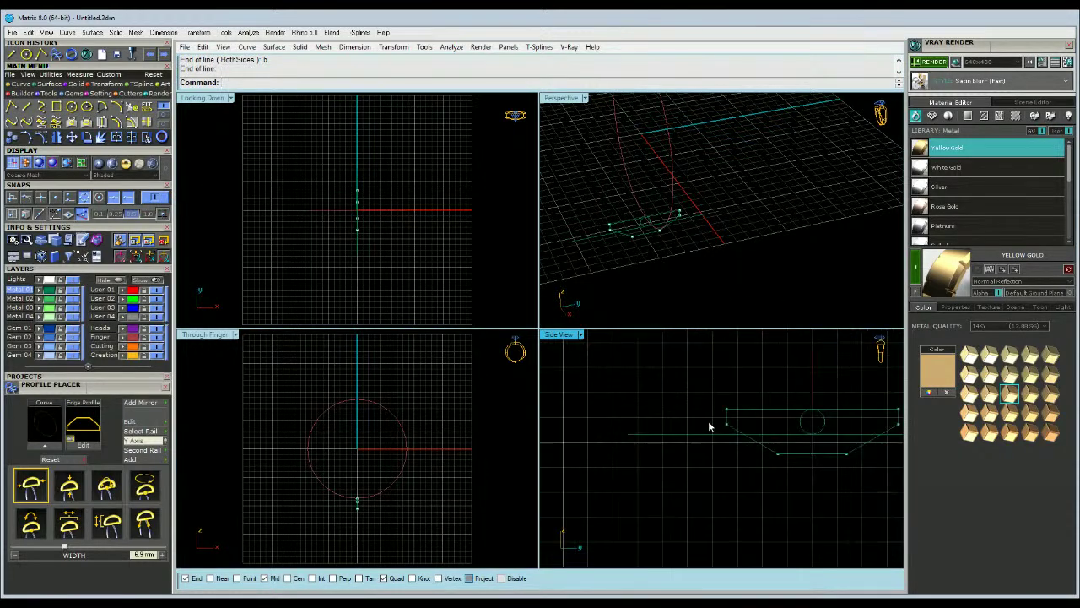
Move the lower control points of the profile's two vertical side edges down onto the horizontal guide line.
left_click(724, 431)
scroll(726, 443, "up", 1)
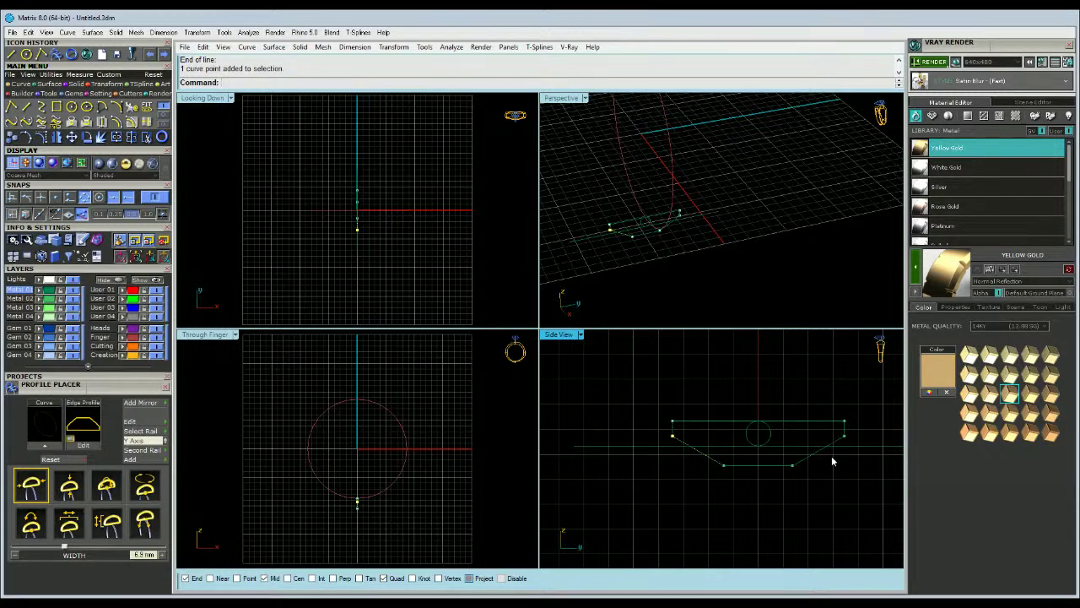
left_click(845, 434)
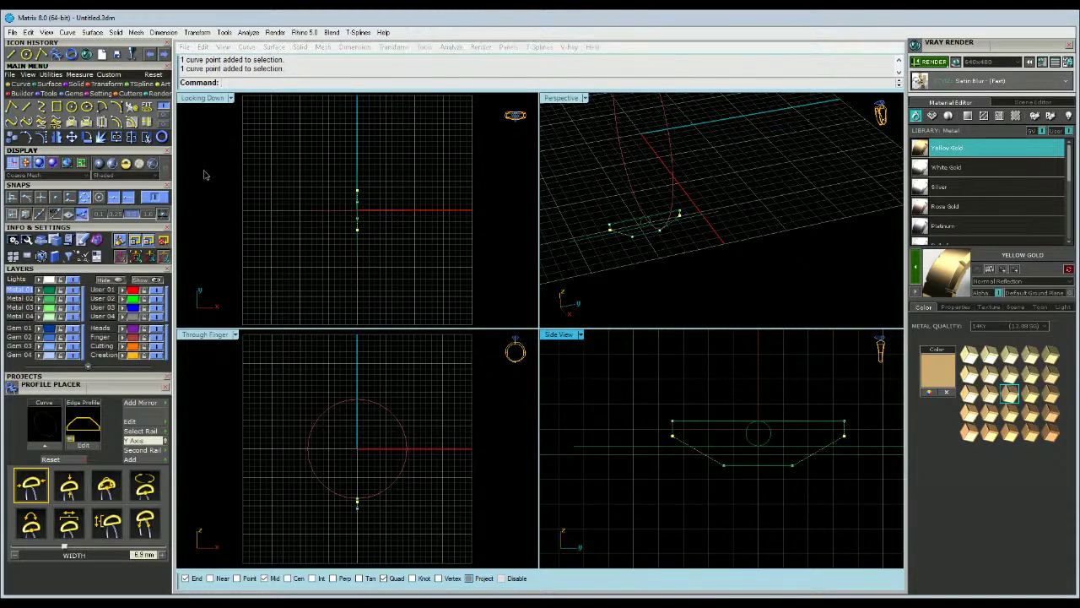
left_click(72, 137)
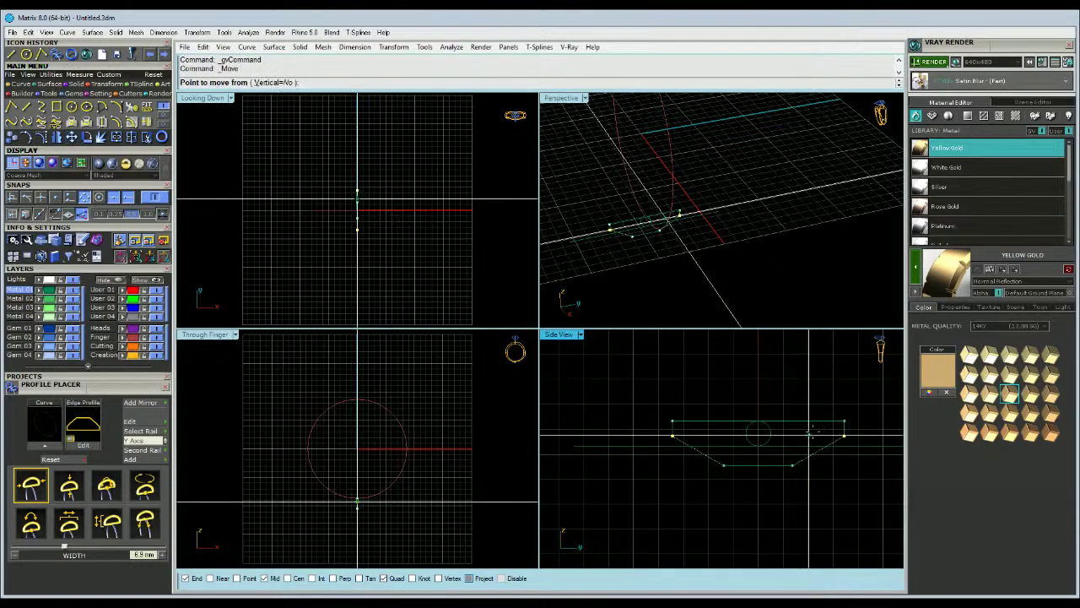
left_click(845, 434)
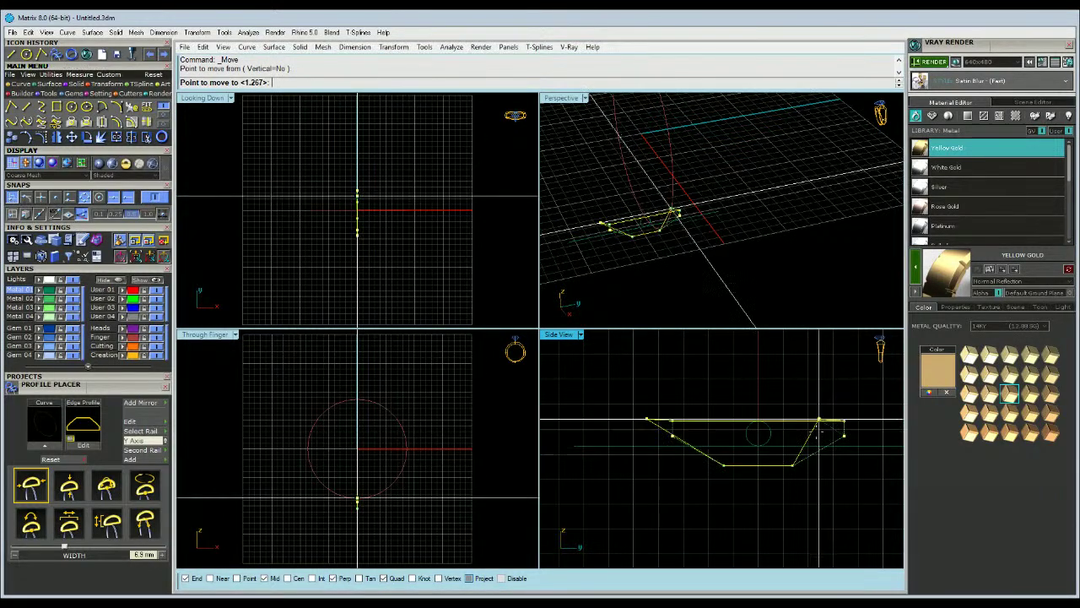
left_click(844, 420)
left_click(830, 456)
scroll(829, 456, "down", 4)
right_click_drag(819, 464, 842, 453)
scroll(809, 446, "up", 4)
left_click(814, 438)
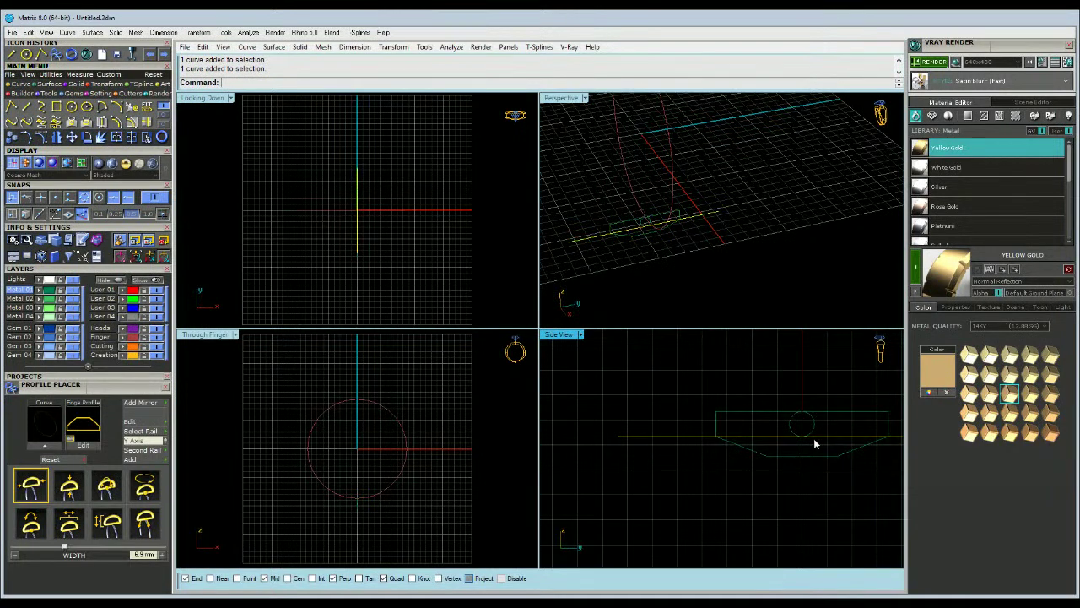
scroll(812, 455, "down", 2)
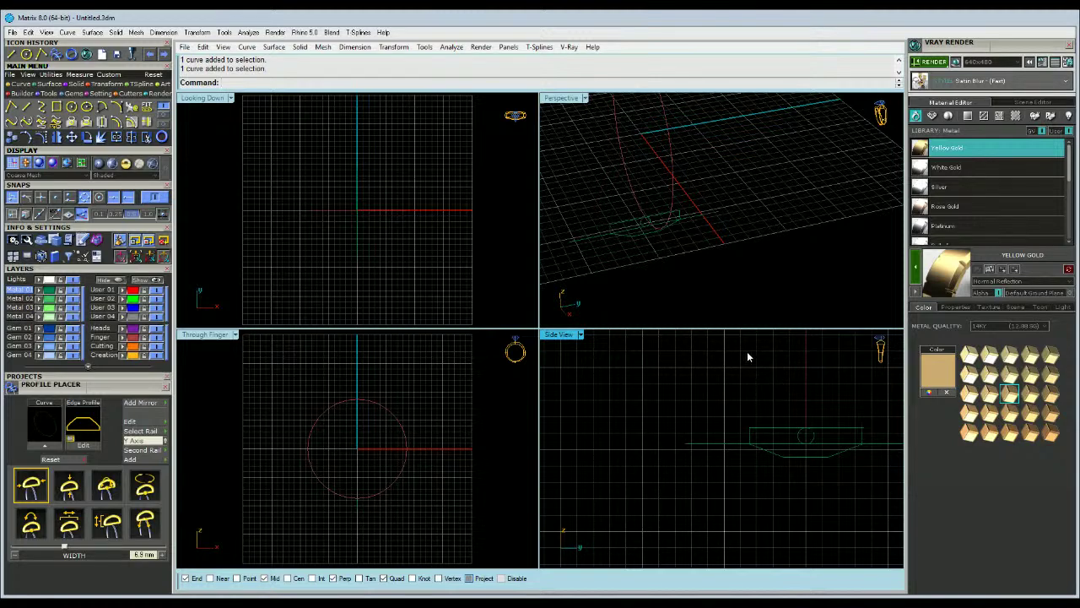
scroll(846, 456, "up", 3)
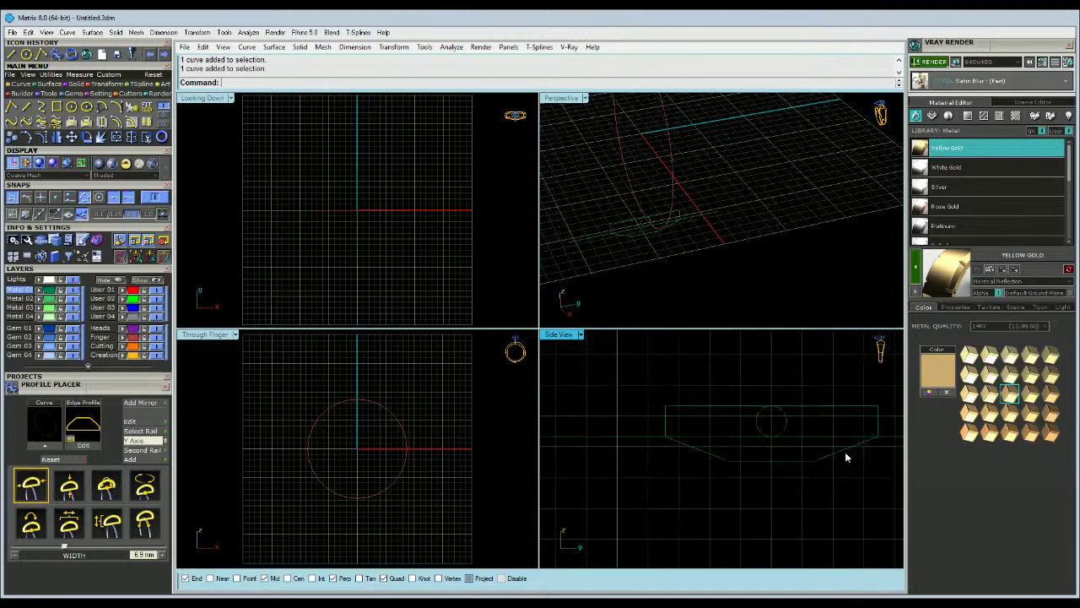
left_click(819, 491)
scroll(799, 478, "down", 3)
left_click(814, 451)
left_click(798, 473)
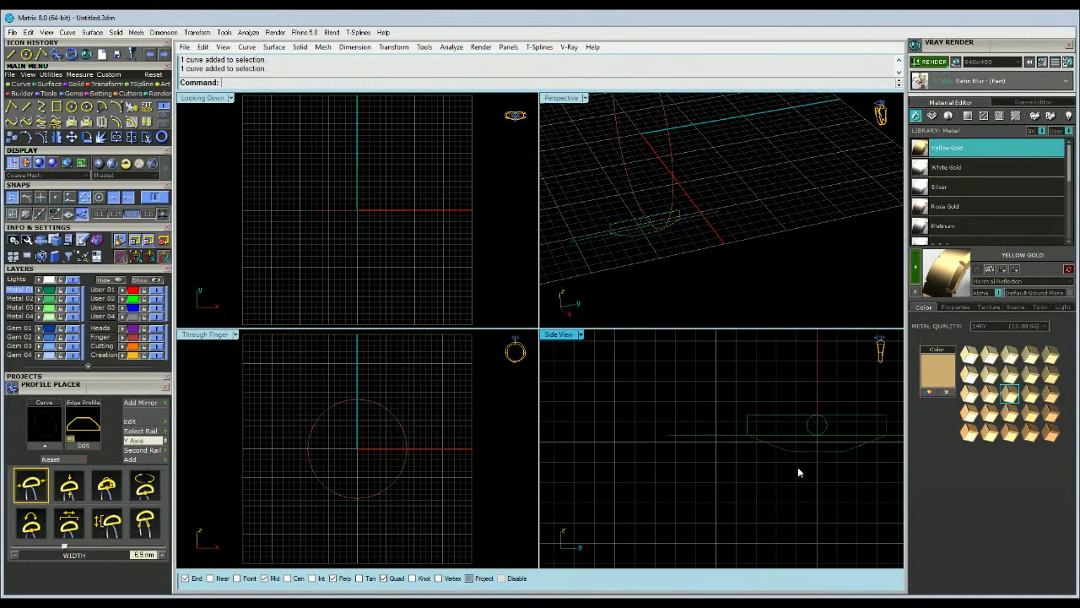
Try to fillet the profile's right inner corner with a radius of 3.
left_click(96, 93)
left_click(10, 85)
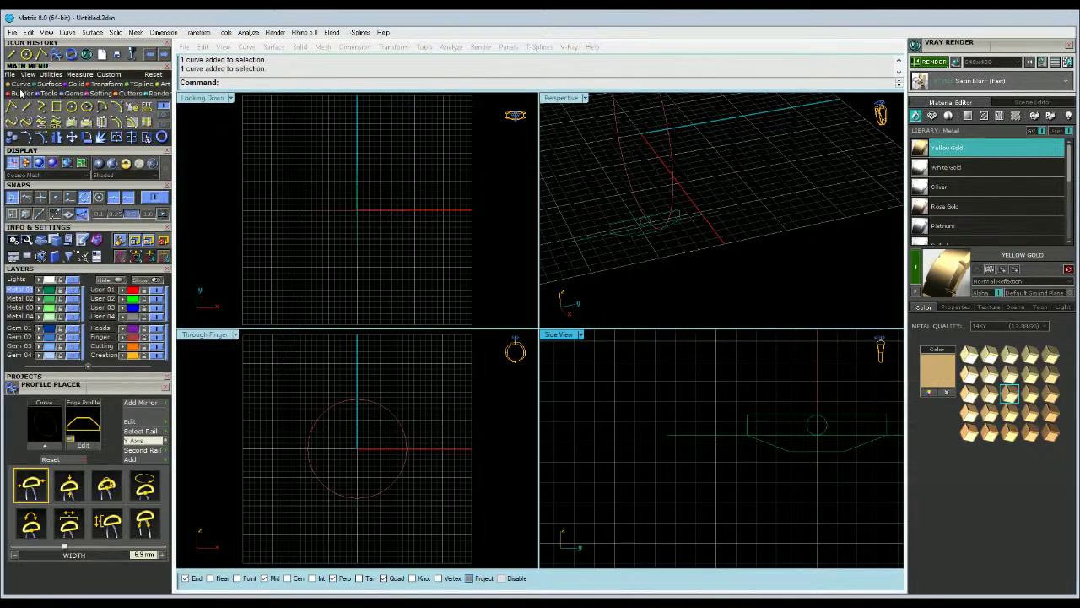
left_click(165, 119)
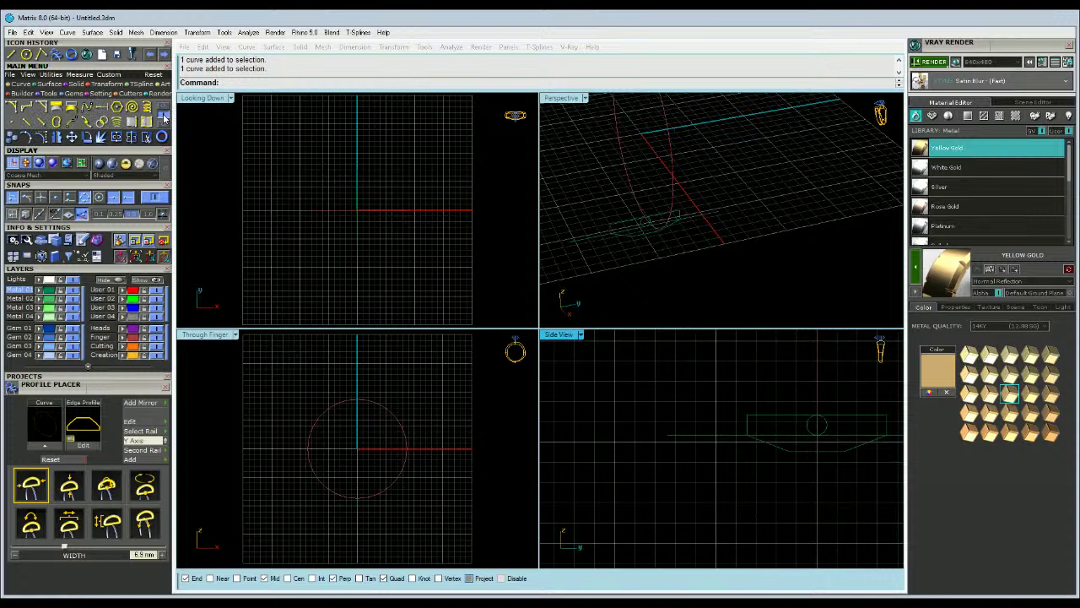
left_click(165, 119)
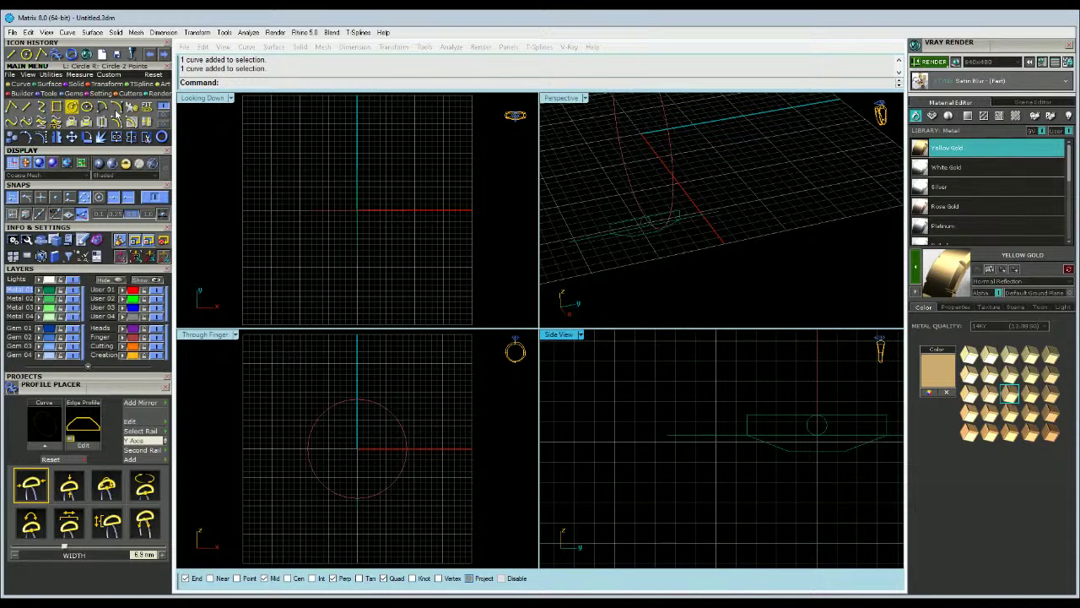
left_click(164, 118)
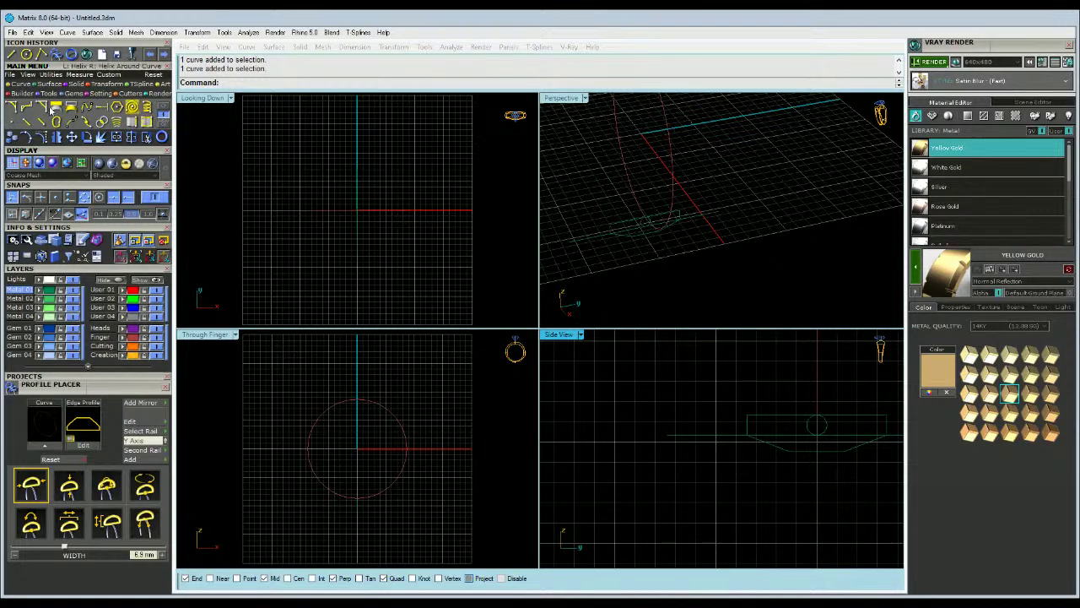
left_click(11, 108)
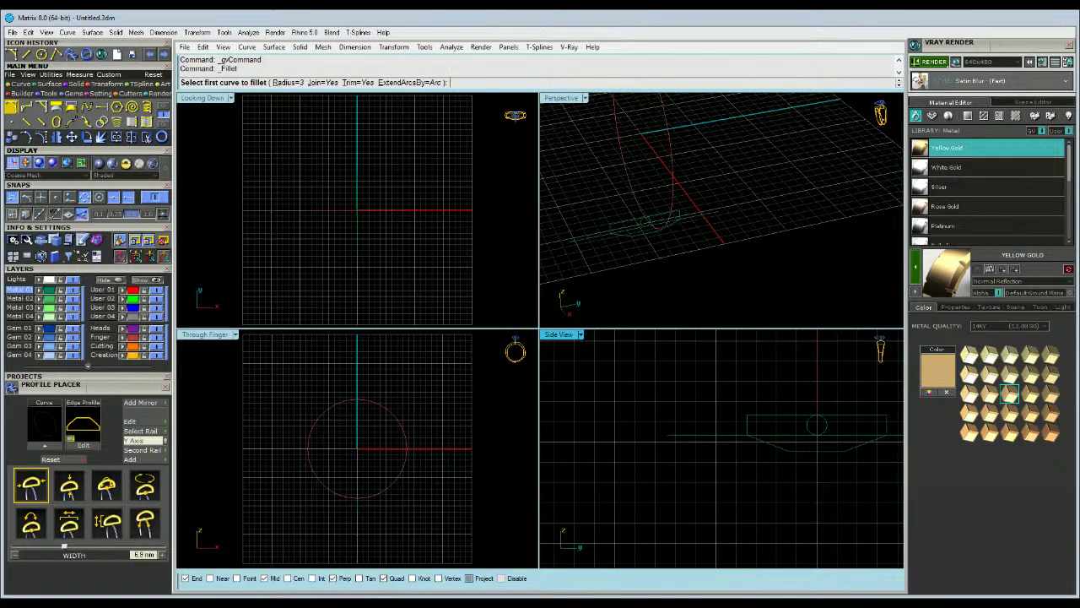
left_click(880, 420)
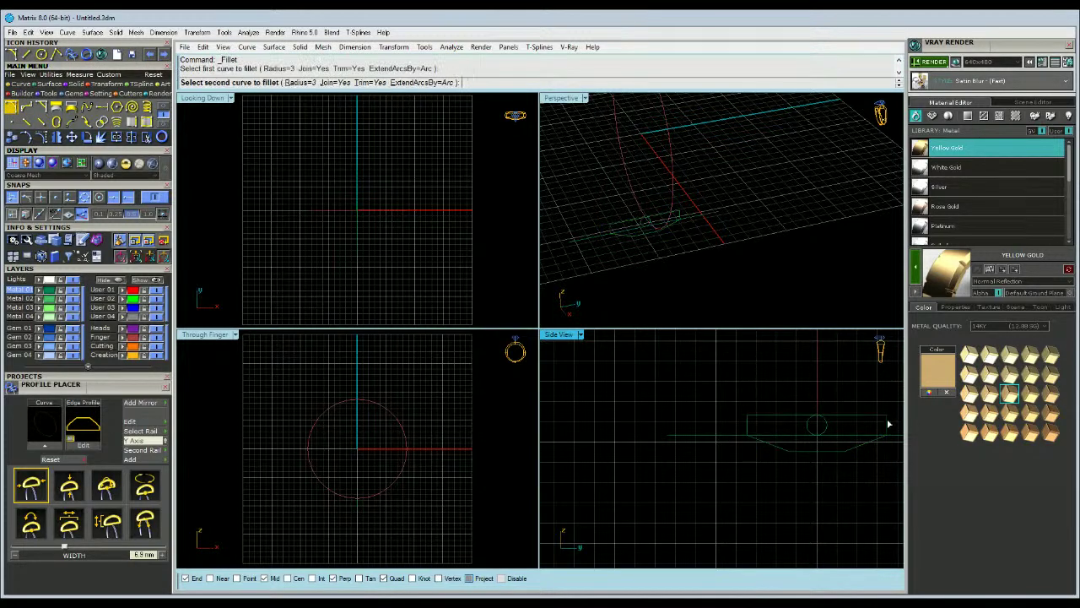
scroll(878, 425, "up", 4)
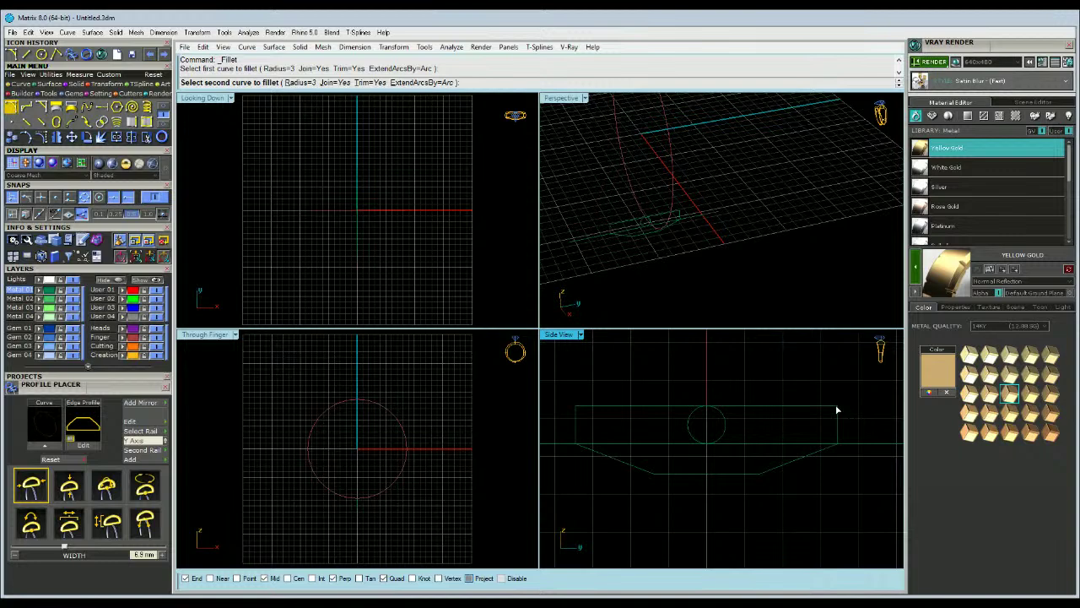
left_click(832, 409)
Restart Fillet with a radius of 0.5 and round the profile's right inner corner.
right_click(330, 134)
left_click(286, 82)
type(".5")
key("Return")
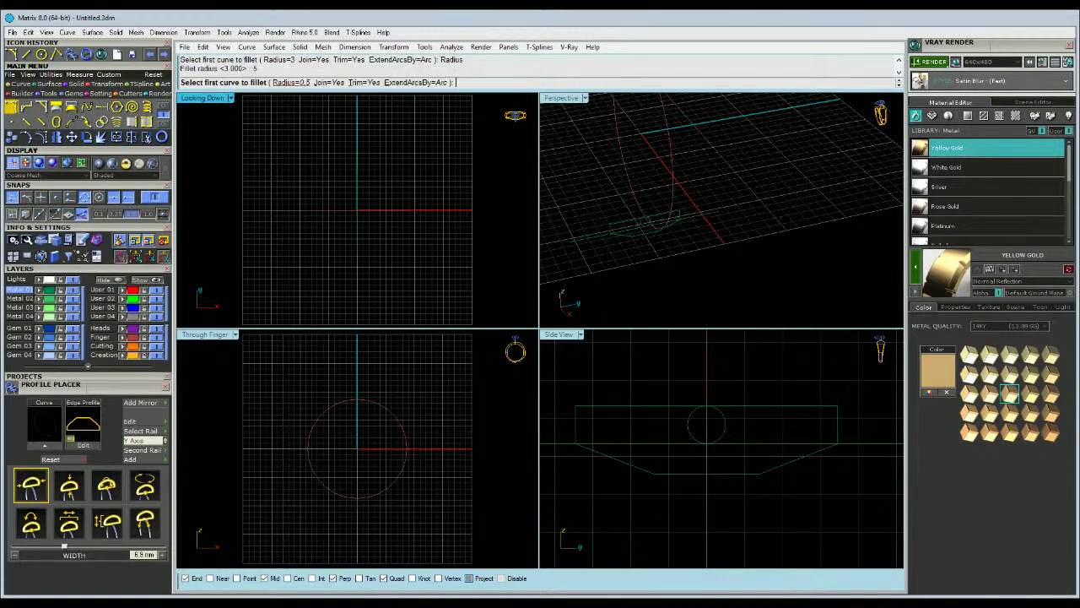
left_click(830, 410)
left_click(837, 423)
Fillet the profile's left inner corner with the same 0.5 radius.
right_click_drag(808, 433, 866, 404)
scroll(830, 406, "down", 4)
right_click_drag(763, 403, 813, 400)
scroll(766, 388, "up", 6)
right_click(767, 389)
left_click(752, 389)
left_click(746, 402)
left_click(742, 404)
scroll(752, 407, "down", 6)
right_click(752, 408)
left_click(754, 396)
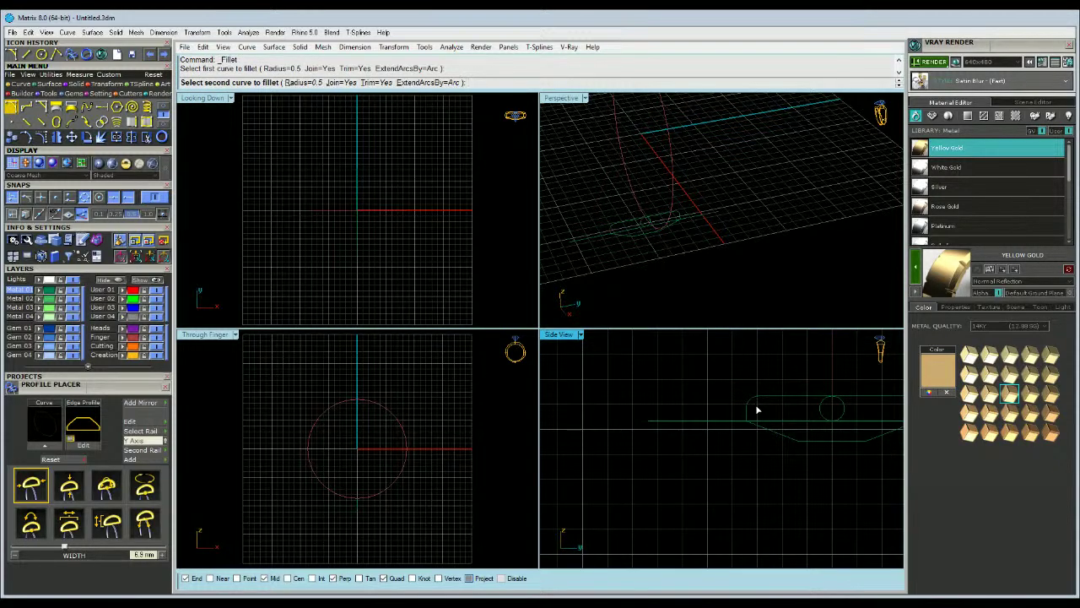
left_click(762, 403)
Offset the closed ring profile inward by 0.3 mm with sharp corners.
scroll(762, 403, "down", 3)
scroll(811, 482, "up", 2)
left_click(783, 493)
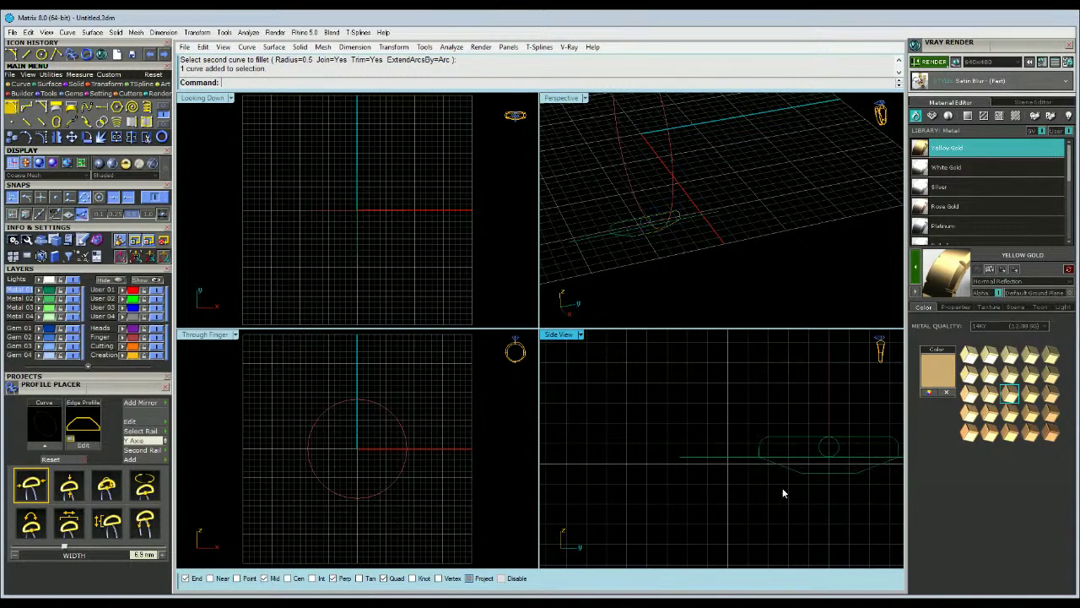
left_click(20, 86)
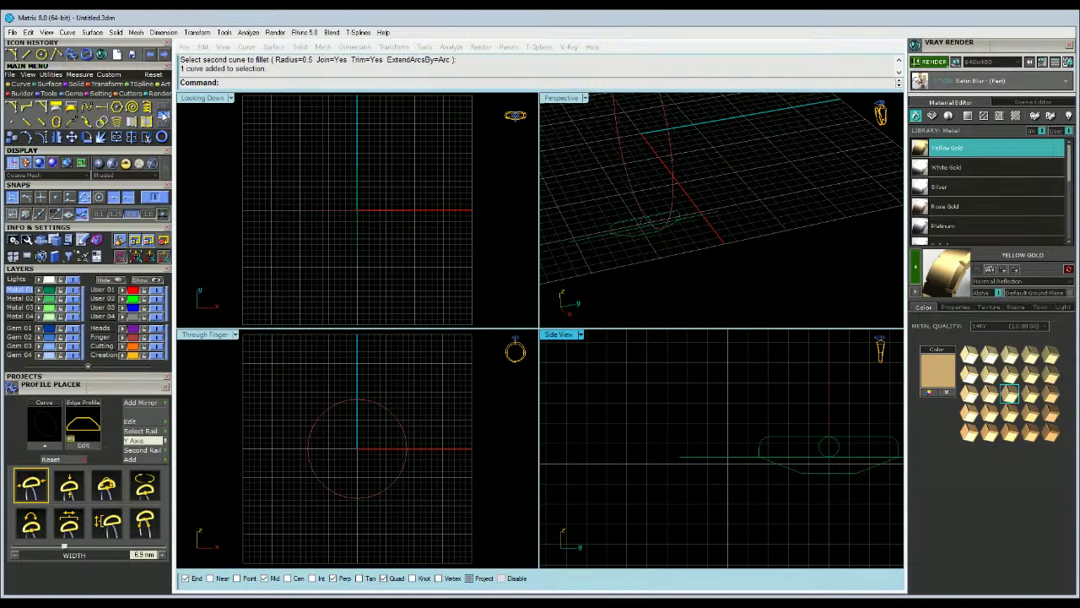
left_click(118, 123)
scroll(745, 439, "up", 1)
left_click(799, 475)
type(".3")
key("Return")
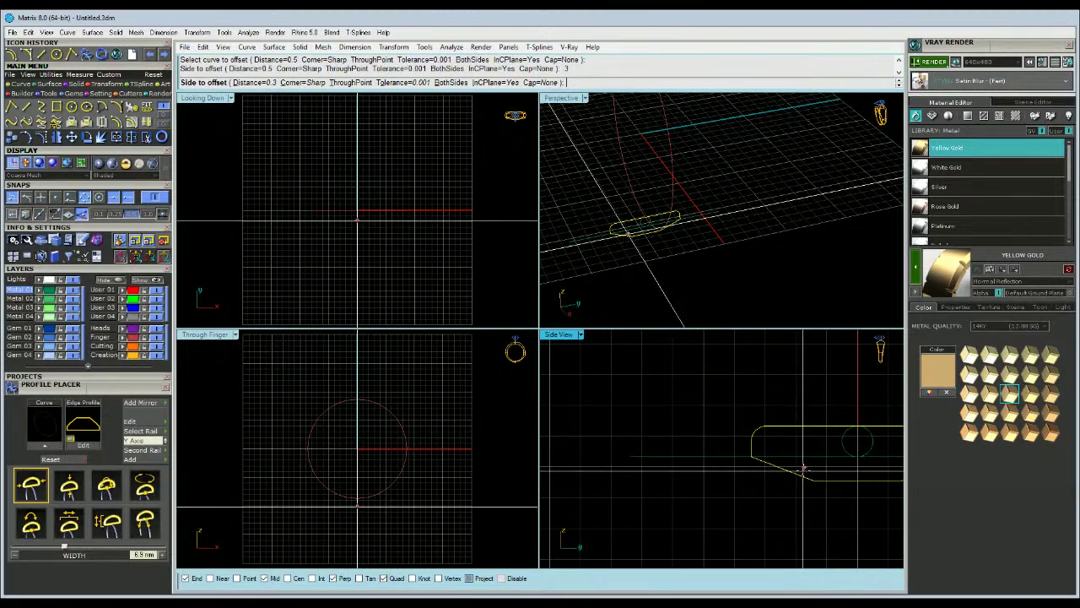
left_click(803, 475)
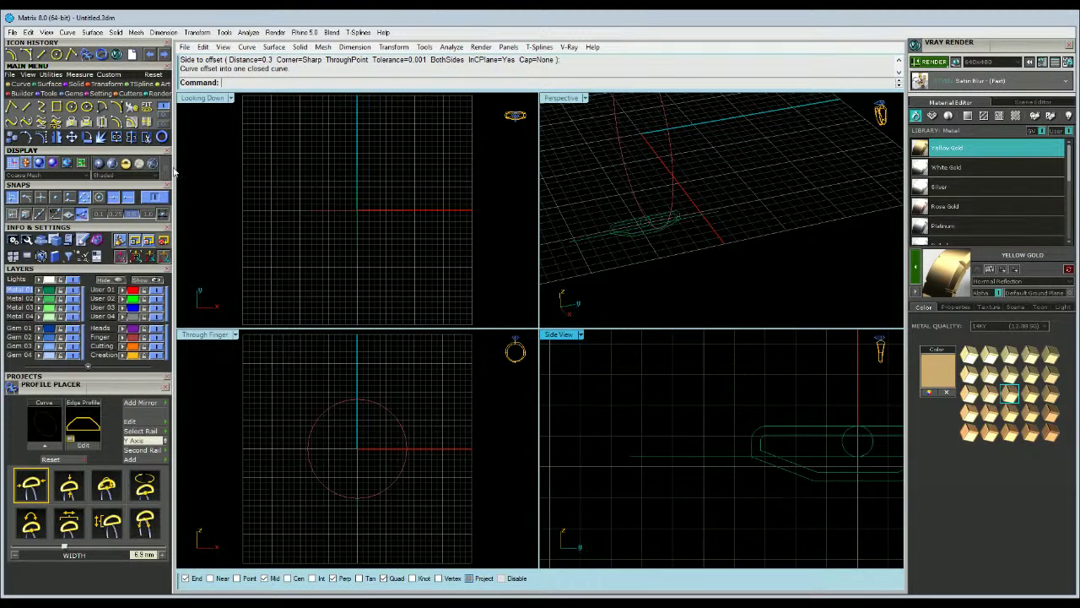
Enable the Near snap and draw a 1.5 mm diameter circle centred on the offset profile's left slanted edge.
left_click(73, 109)
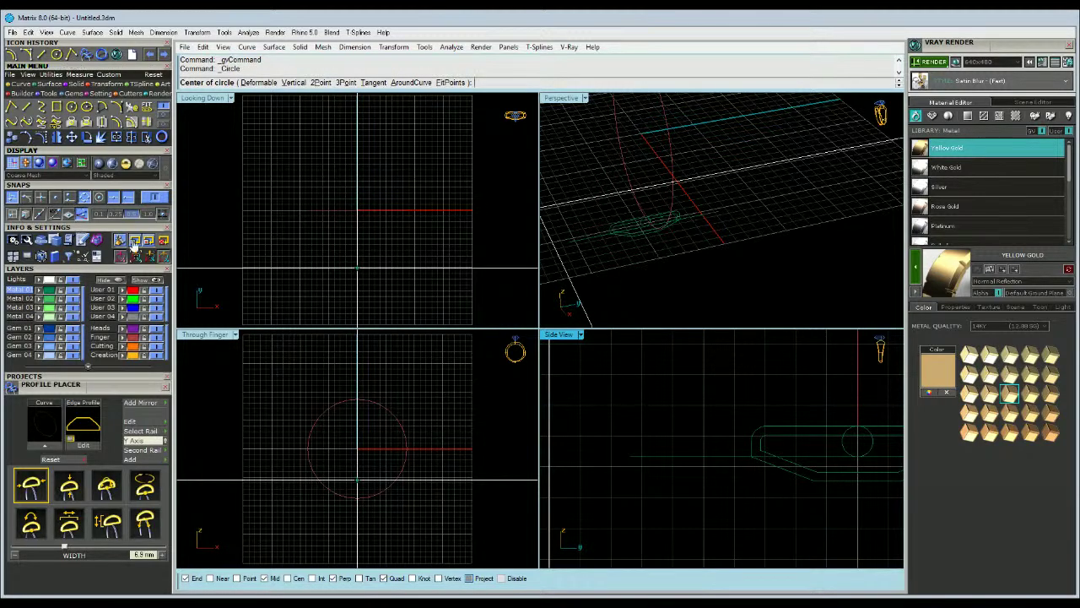
left_click(70, 200)
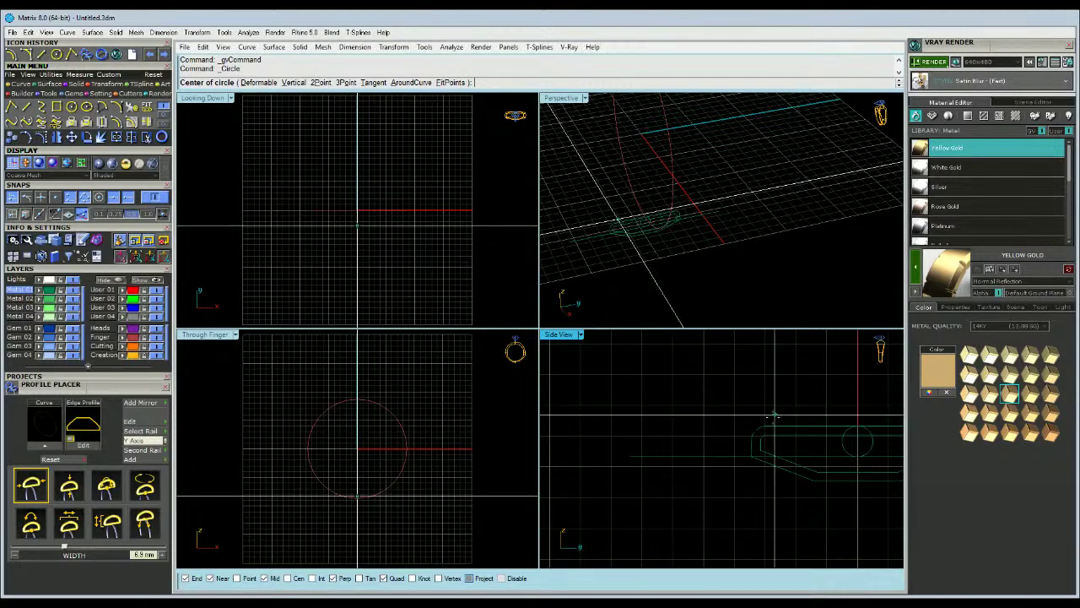
left_click(783, 468)
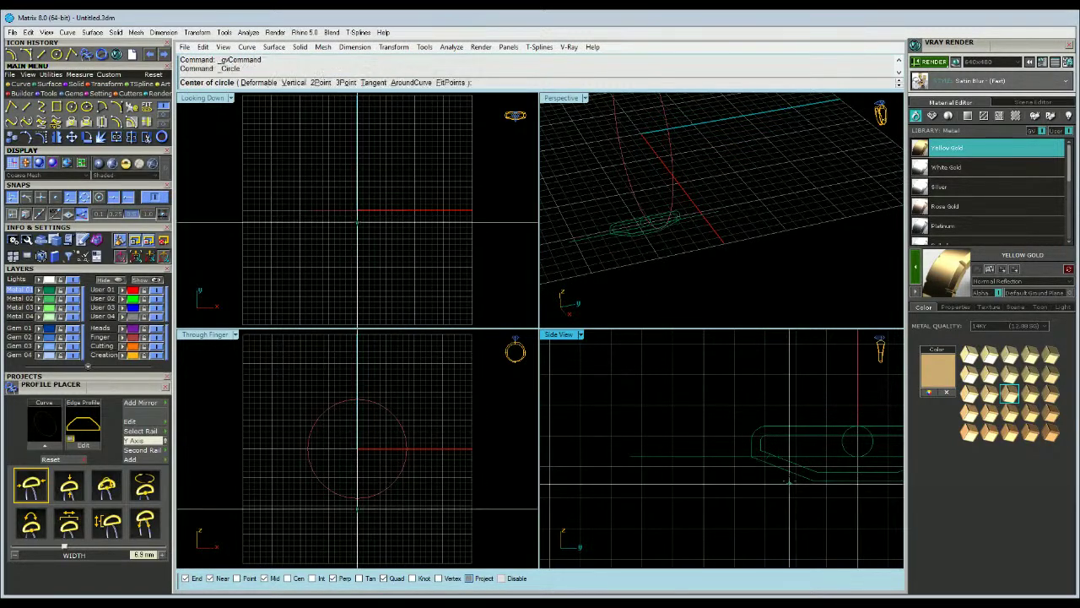
type("d")
key("Return")
type("1.5")
key("Return")
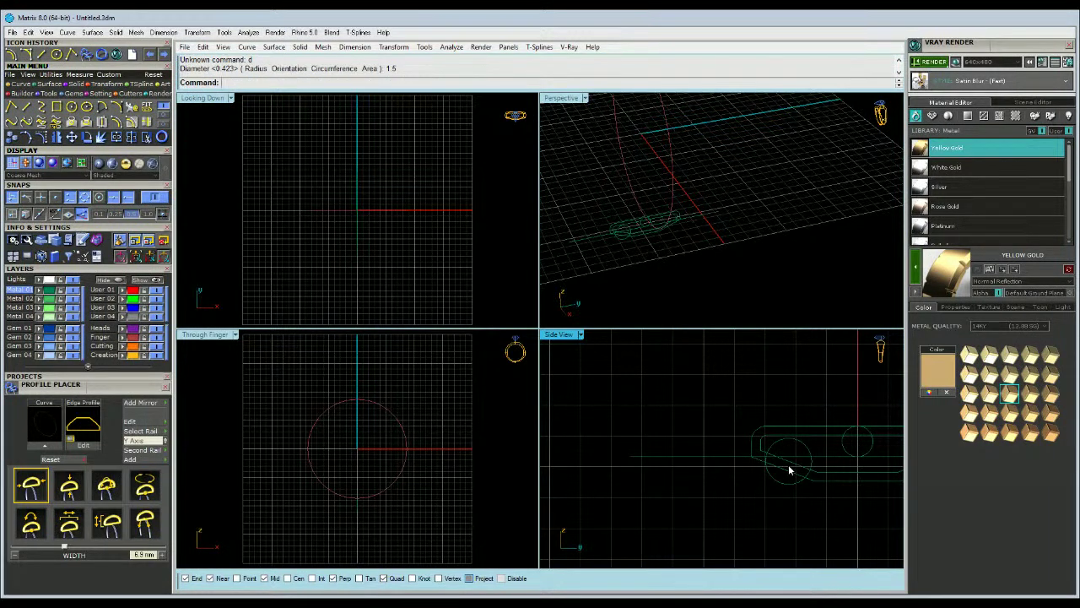
Draw a 0.4 mm radius circle centred on the outer profile's left corner, where the side edge meets the slanted edge.
scroll(785, 460, "up", 3)
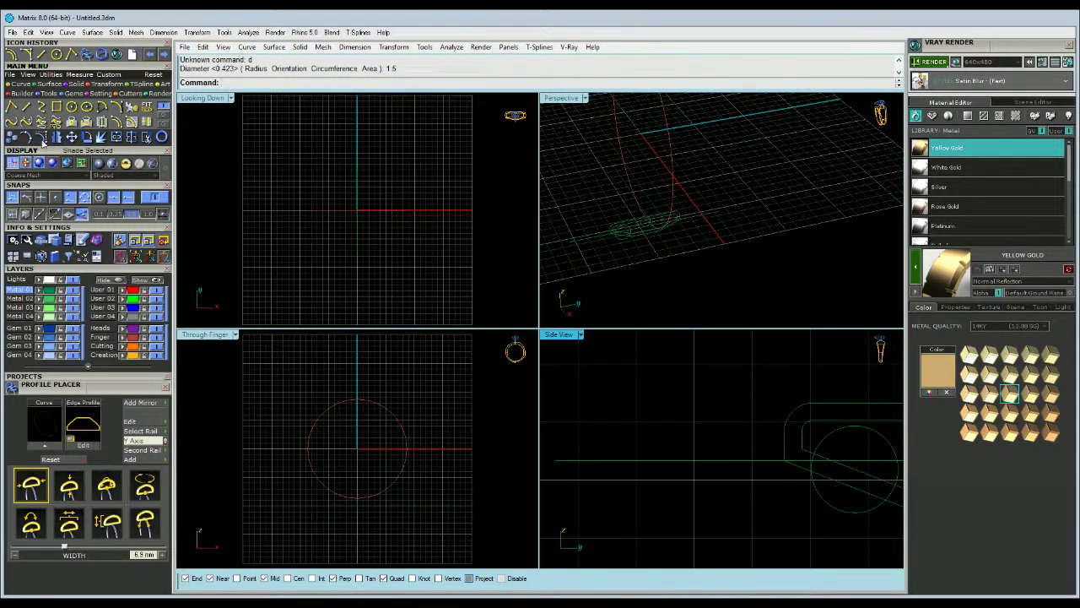
left_click(71, 107)
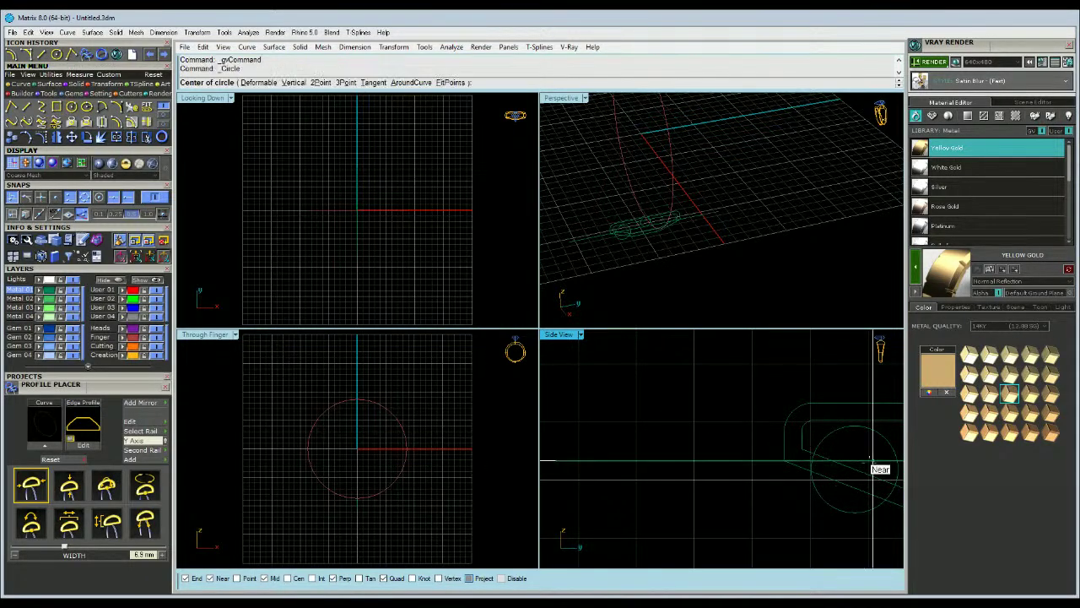
left_click(782, 461)
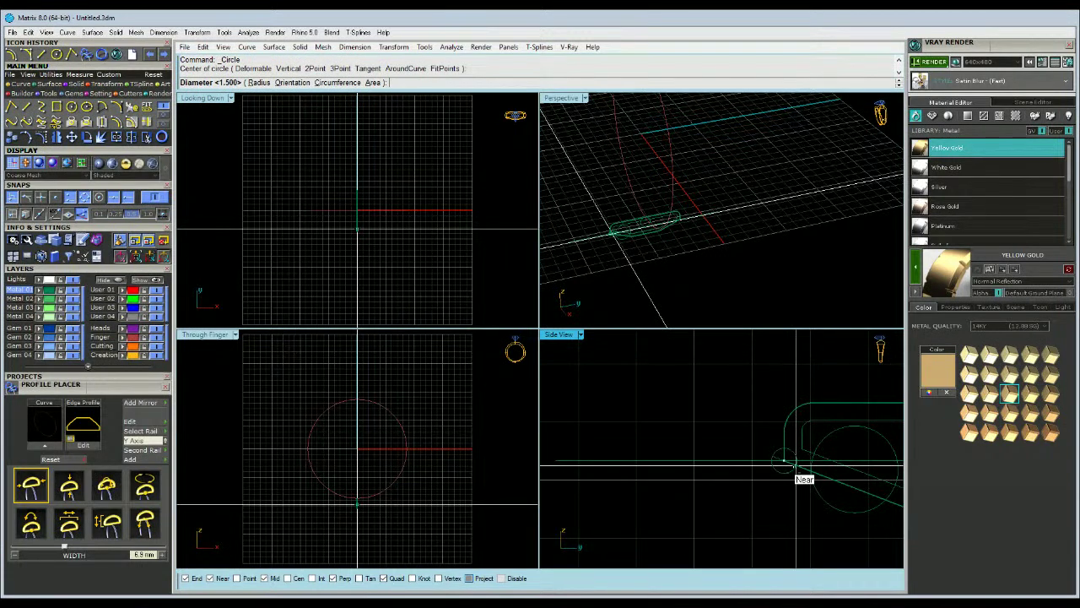
type("r")
key("Return")
type(".4")
key("Return")
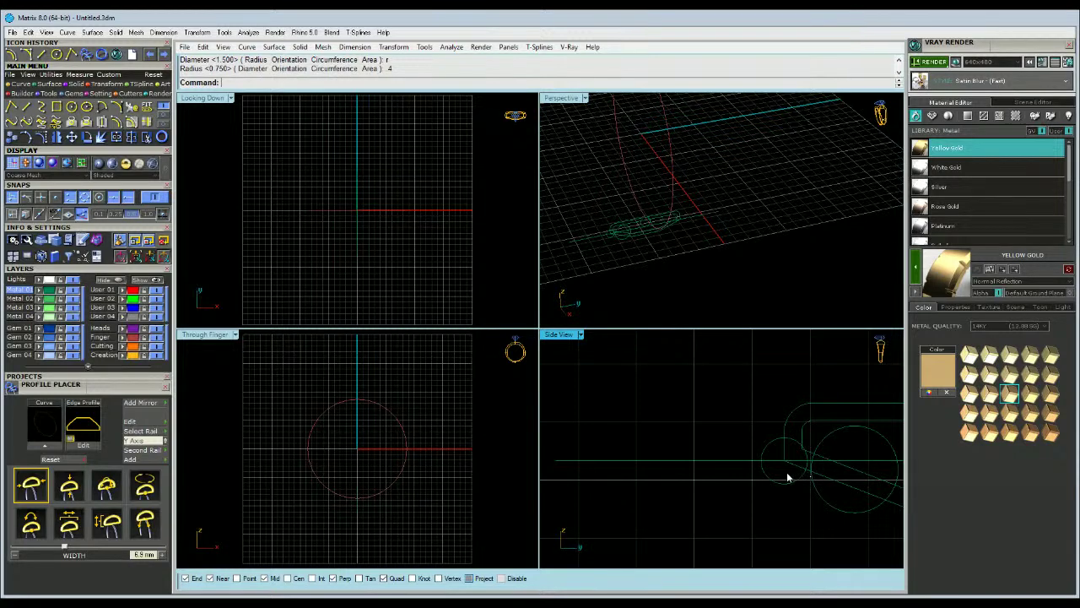
Draw a circle of 0.3 mm radius centred on the outer profile's left corner.
key("Return")
left_click(783, 462)
type(".3")
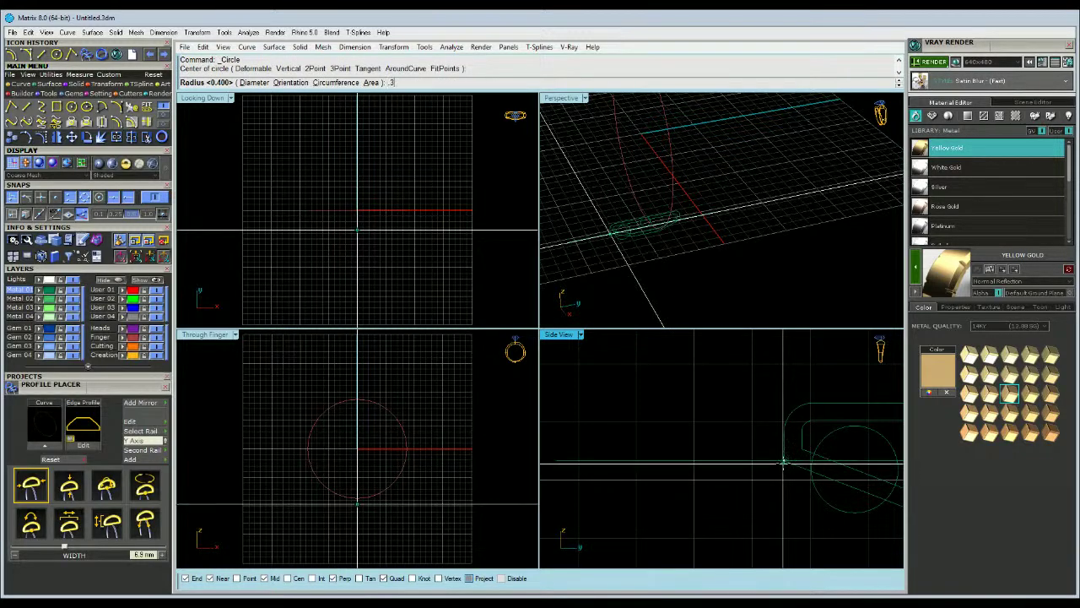
key("Return")
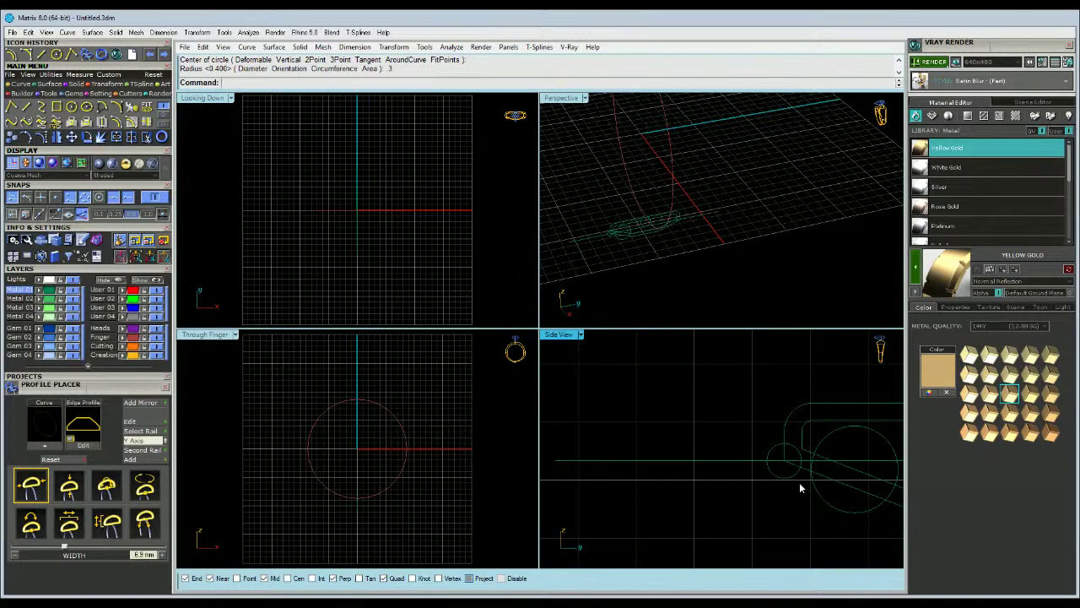
Draw a short line from the large circle's inner-profile intersection to the small circle's intersection with the outer slanted edge.
left_click(11, 107)
scroll(810, 453, "up", 4)
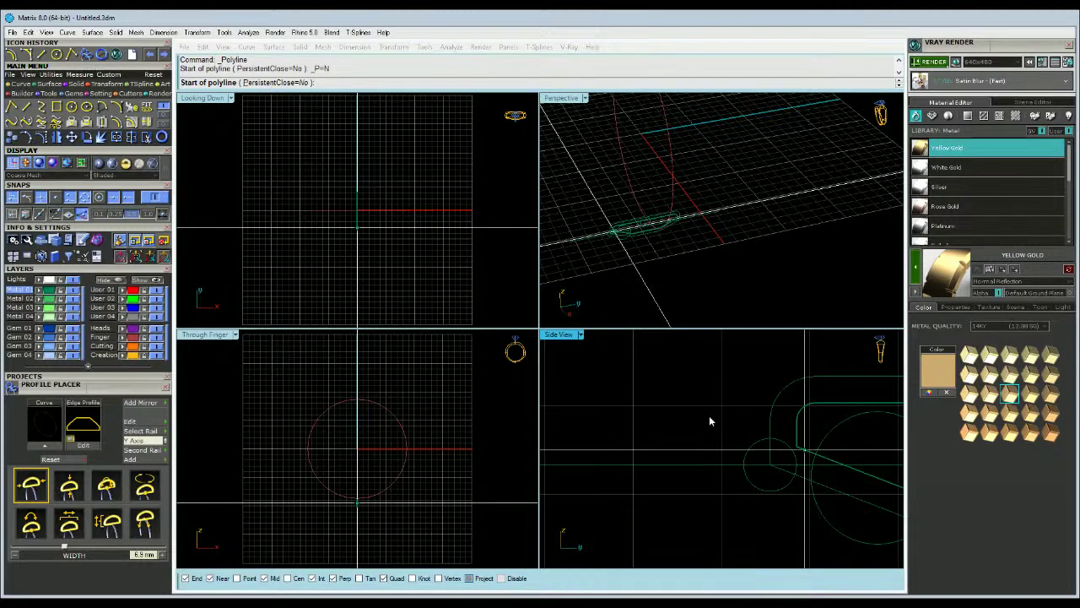
left_click(820, 460)
scroll(806, 473, "up", 5)
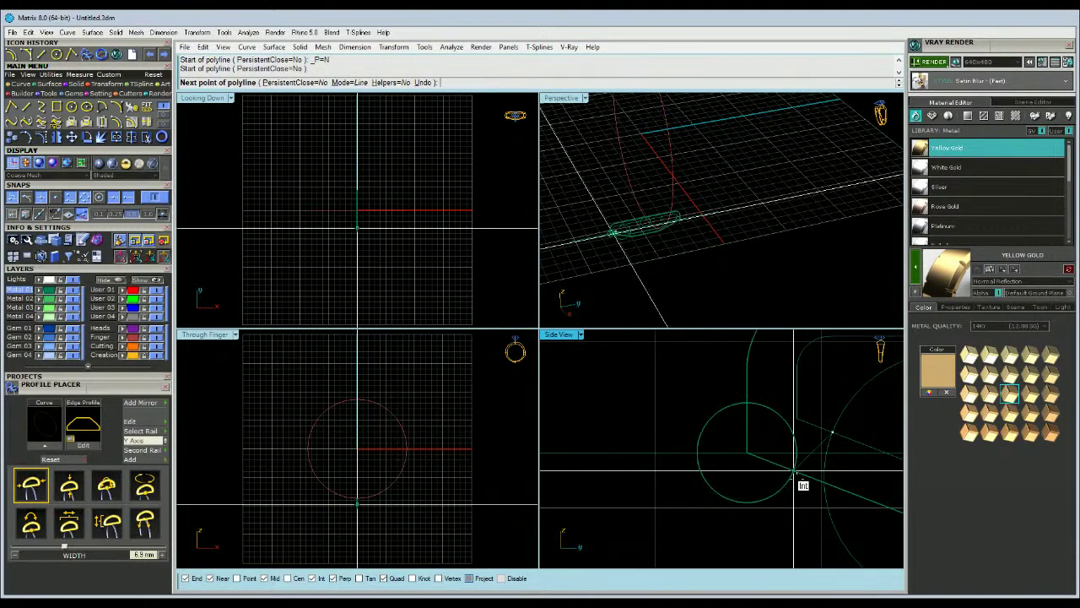
key("Return")
scroll(808, 422, "down", 5)
scroll(807, 425, "down", 3)
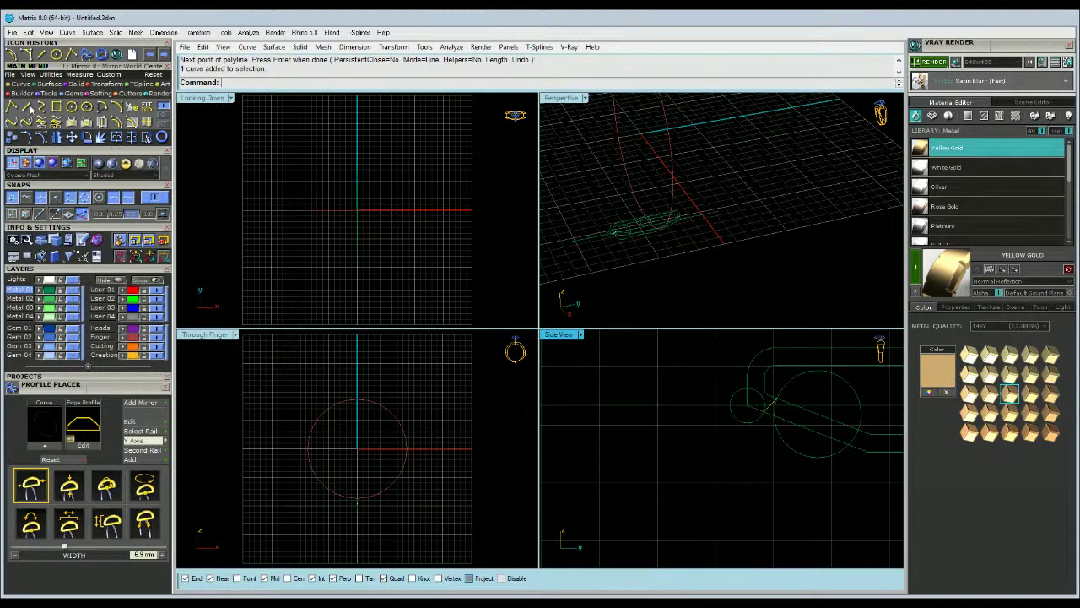
Mirror the short line about a plane through the large circle's centre, perpendicular to the slanted edge, keeping the original.
right_click(620, 359)
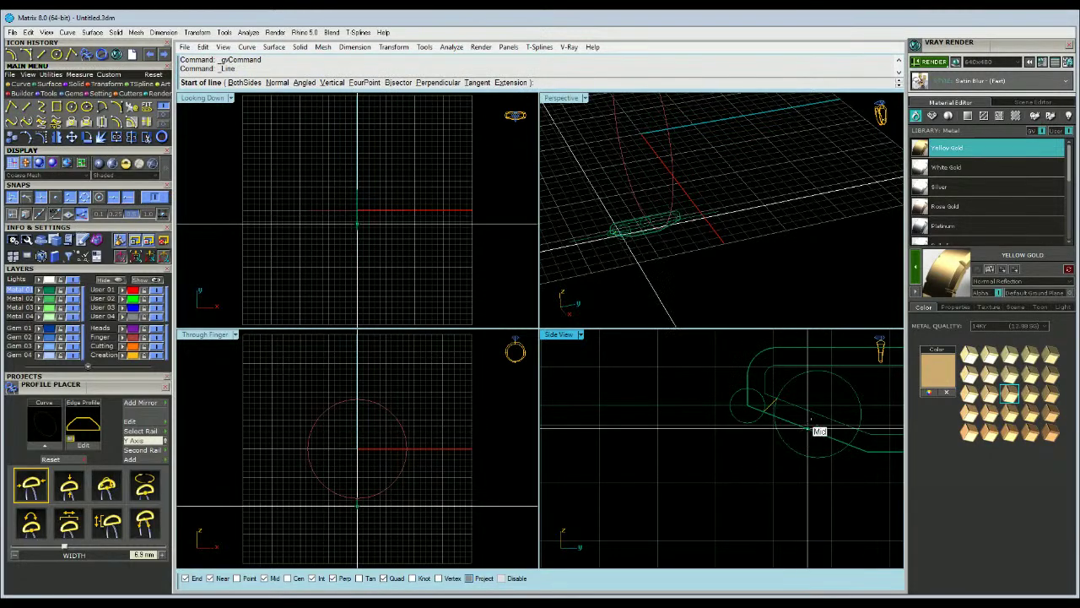
left_click(57, 136)
left_click(816, 411)
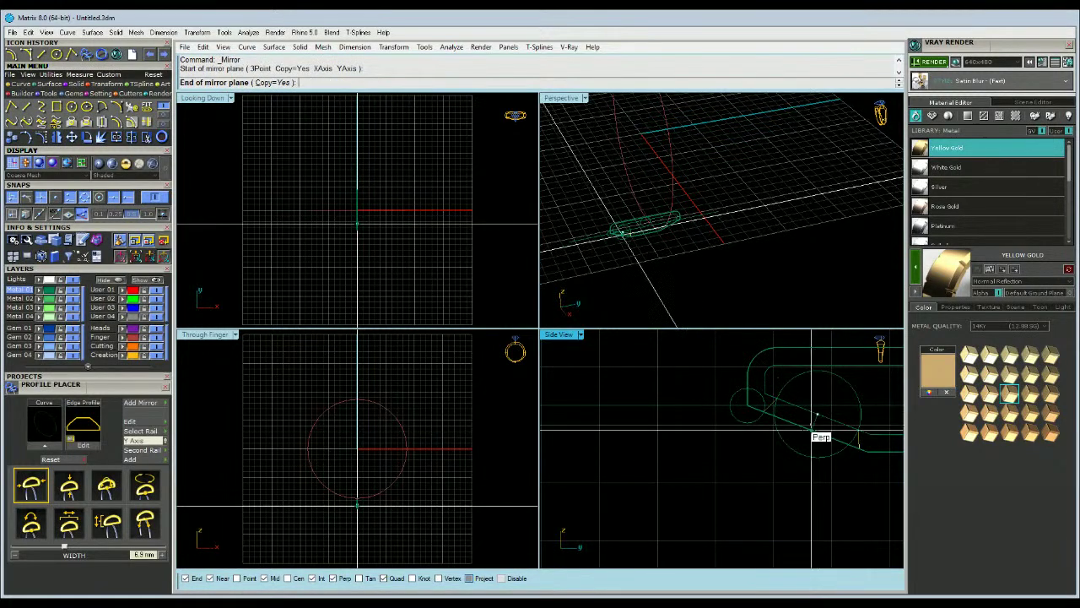
left_click(812, 434)
Try to scale both short lines outward from the large circle's centre.
left_click(858, 444)
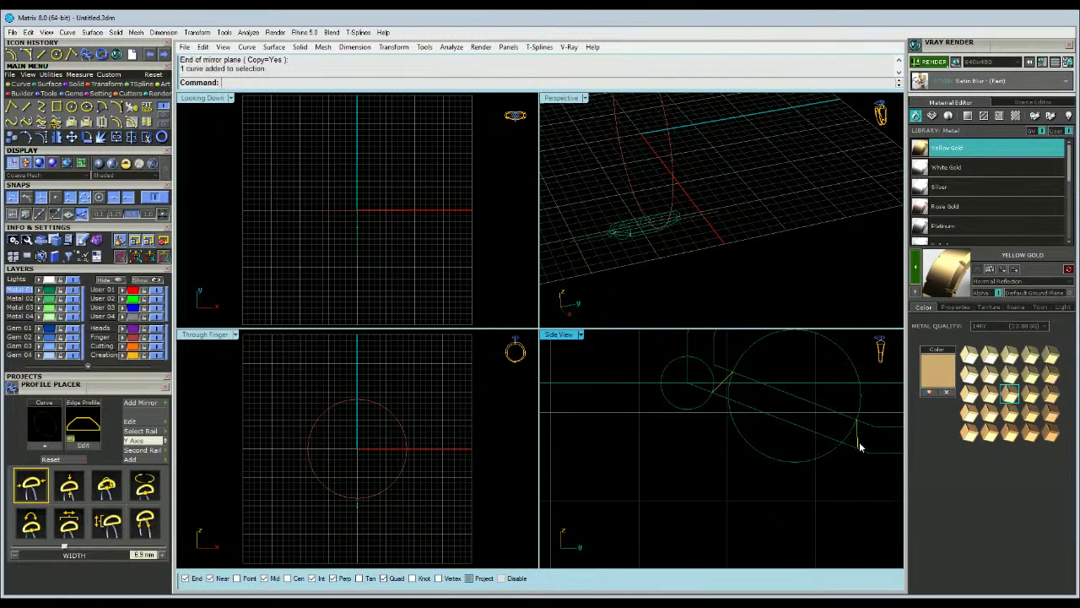
left_click(75, 84)
left_click(57, 109)
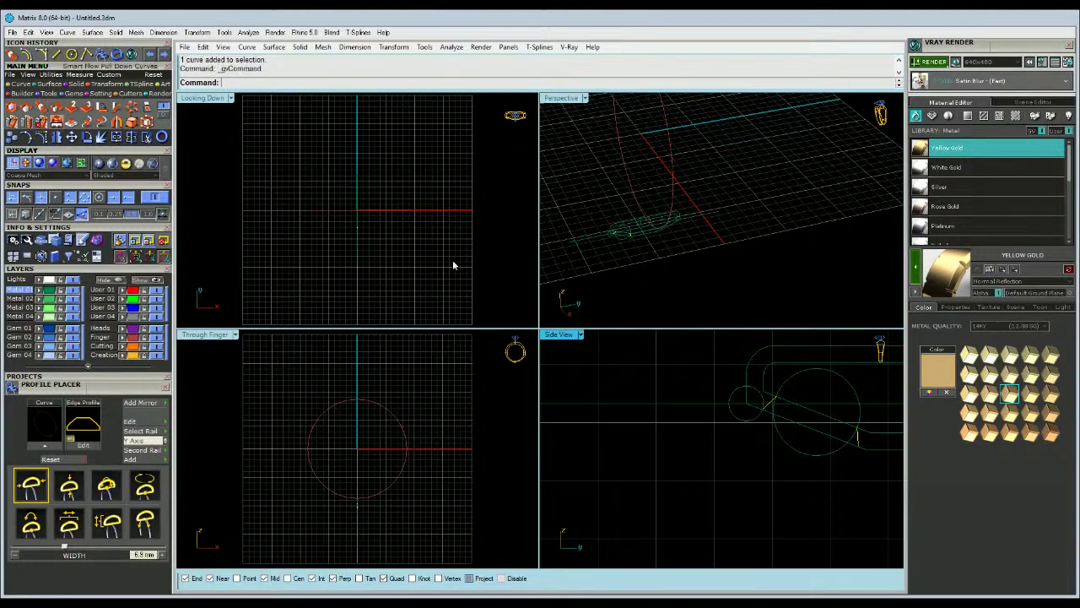
left_click(817, 412)
left_click(812, 428)
scroll(745, 395, "up", 5)
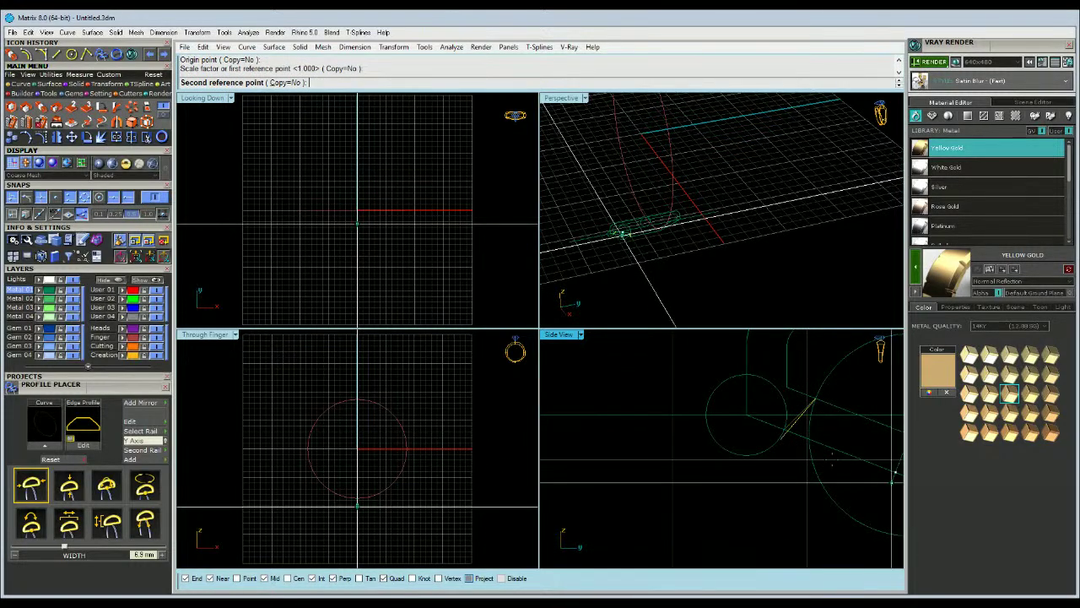
left_click(832, 461)
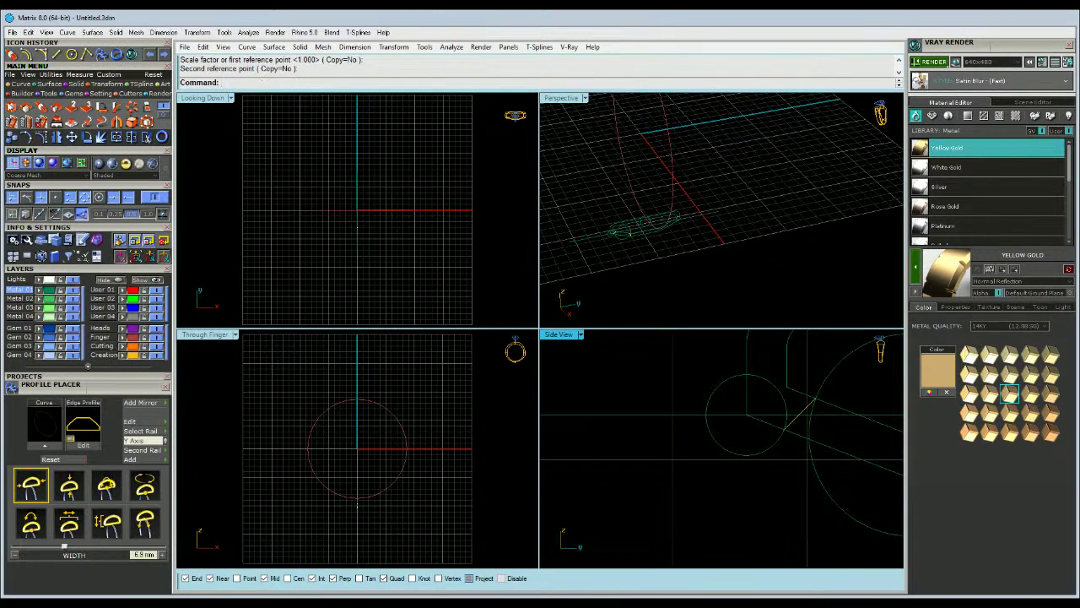
Try scaling the short line from its inner endpoint and undo the result.
left_click(10, 108)
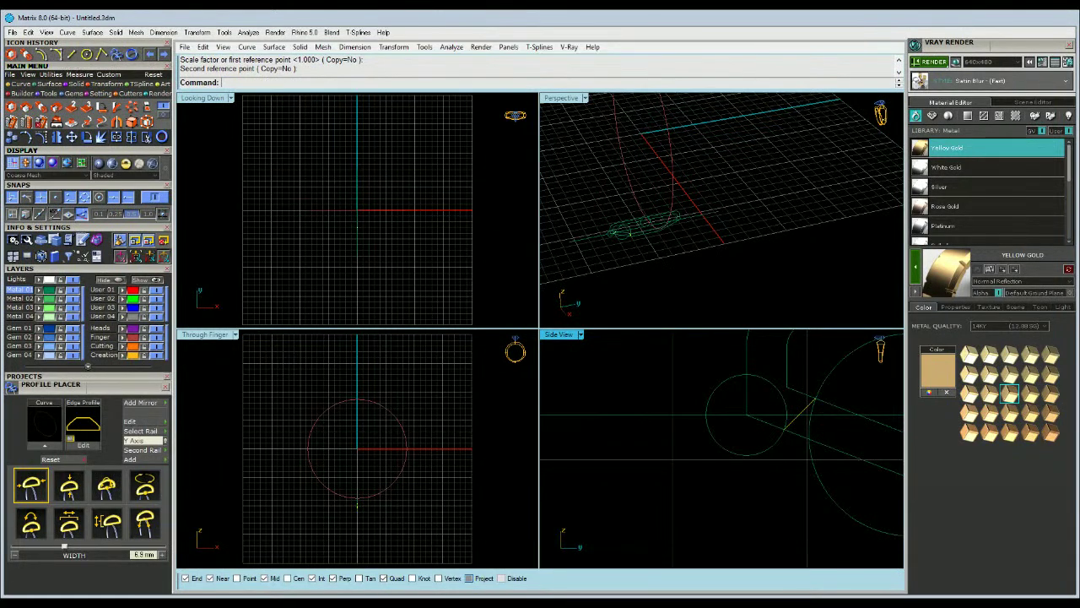
left_click(814, 396)
left_click(839, 427)
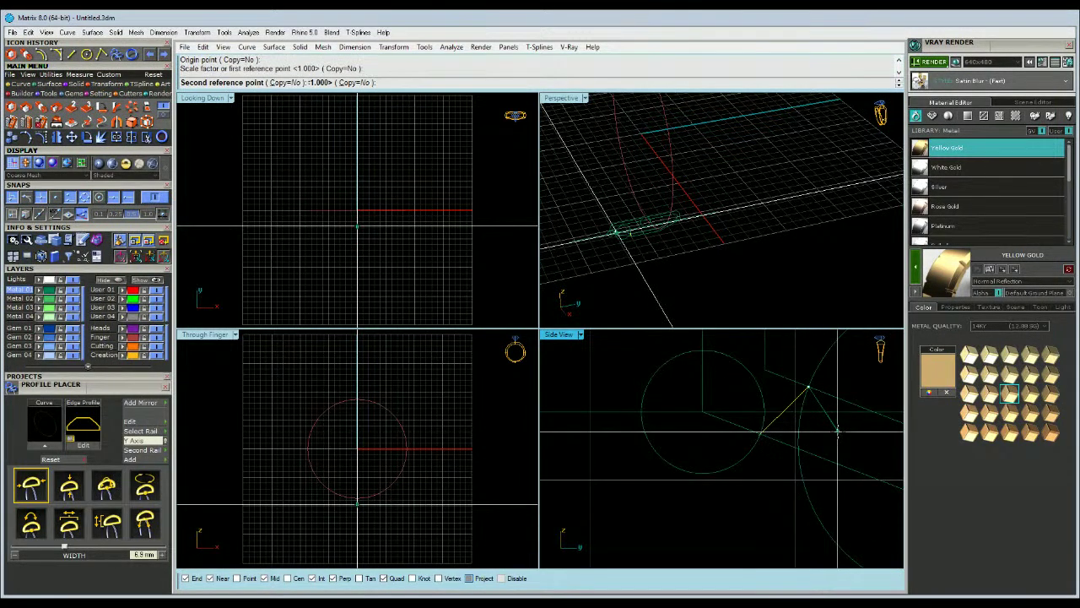
left_click(841, 435)
key("ctrl+z")
Scale the short lines so their outer ends extend slightly past the profile's outer slanted edge.
left_click(849, 436)
right_click(849, 427)
left_click(848, 423)
right_click(848, 425)
right_click_drag(805, 419, 899, 457)
left_click(811, 417)
right_click(817, 413)
left_click(817, 411)
right_click(820, 417)
right_click_drag(828, 433, 805, 426)
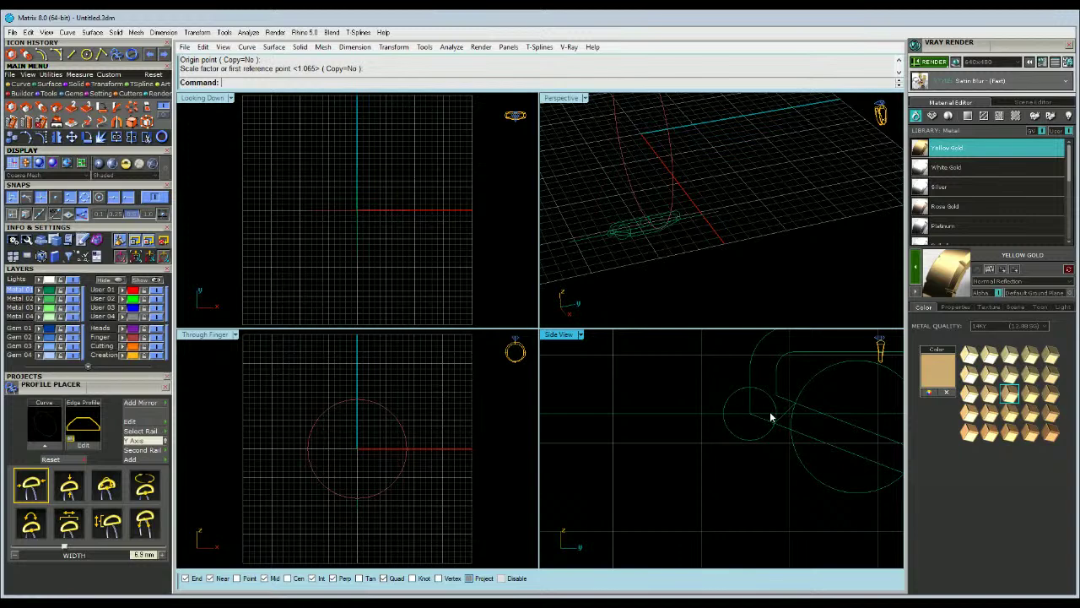
Connect the two short lines with one straight polyline between their inner ends and another between their outer ends.
left_click(20, 83)
left_click(13, 107)
left_click(796, 403)
right_click_drag(888, 440, 772, 405)
left_click(804, 417)
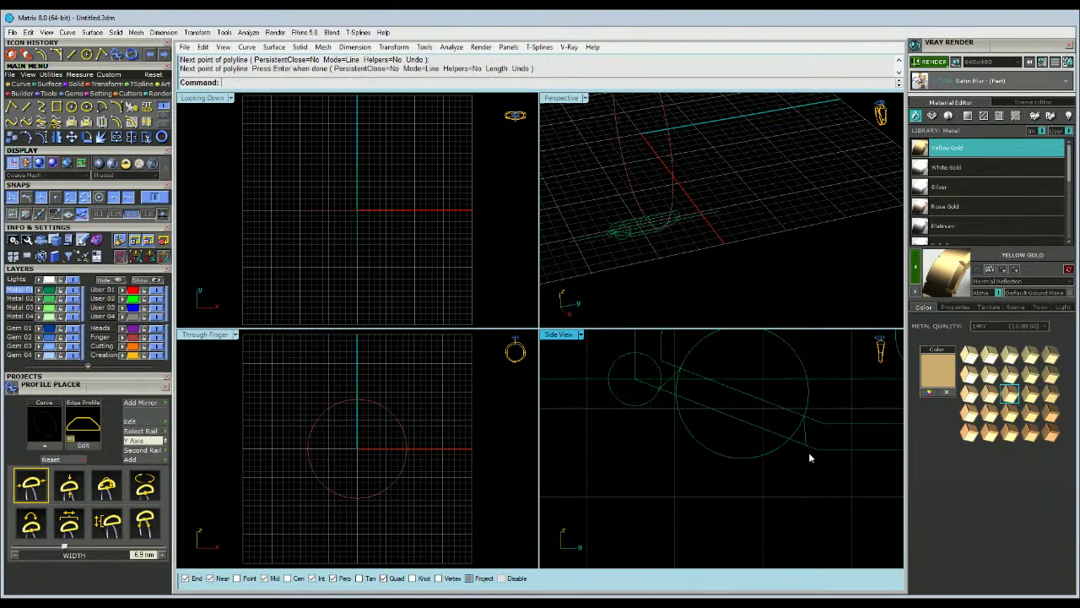
left_click(806, 449)
scroll(792, 456, "up", 4)
left_click(808, 438)
key("Return")
Join the four lines around the slanted edge into one closed cutter curve.
scroll(808, 439, "down", 5)
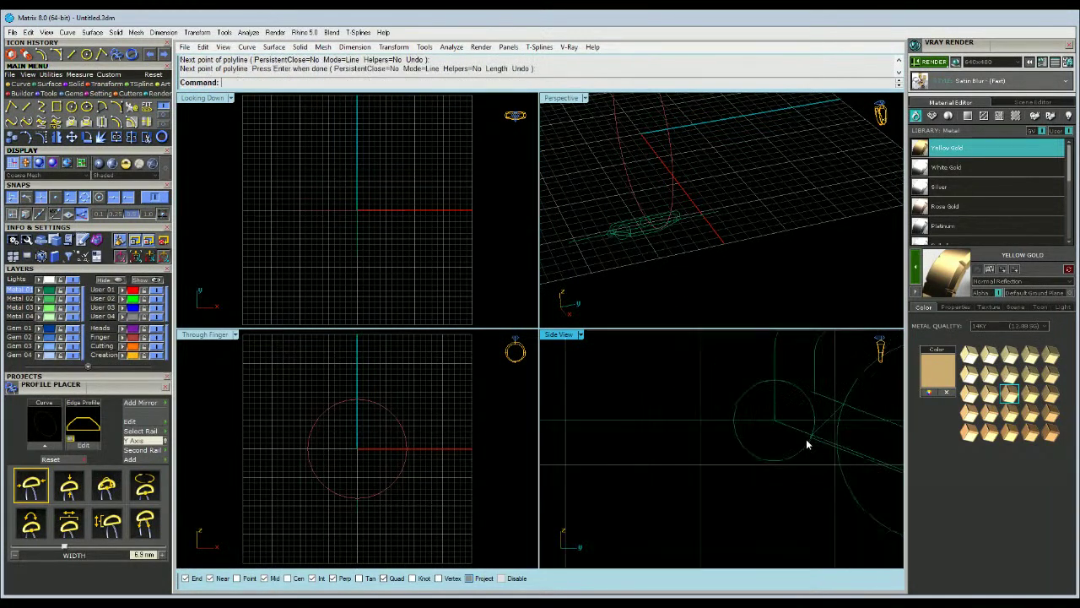
left_click_drag(741, 496, 863, 413)
key("ctrl+j")
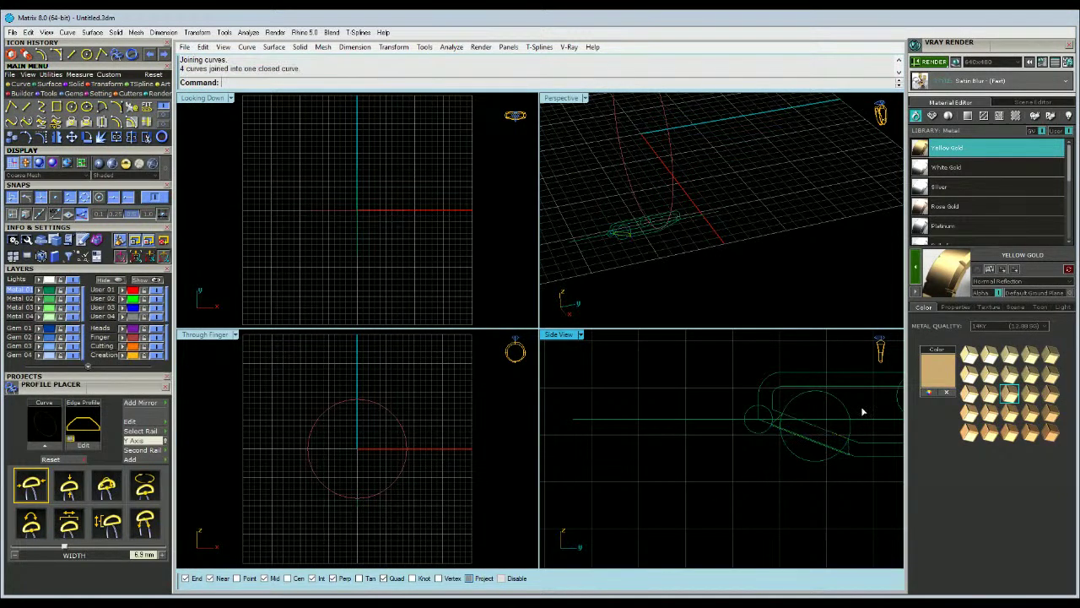
Delete the inner offset profile and the construction circles, keeping the outer profile and the cutter curve.
scroll(790, 421, "down", 3)
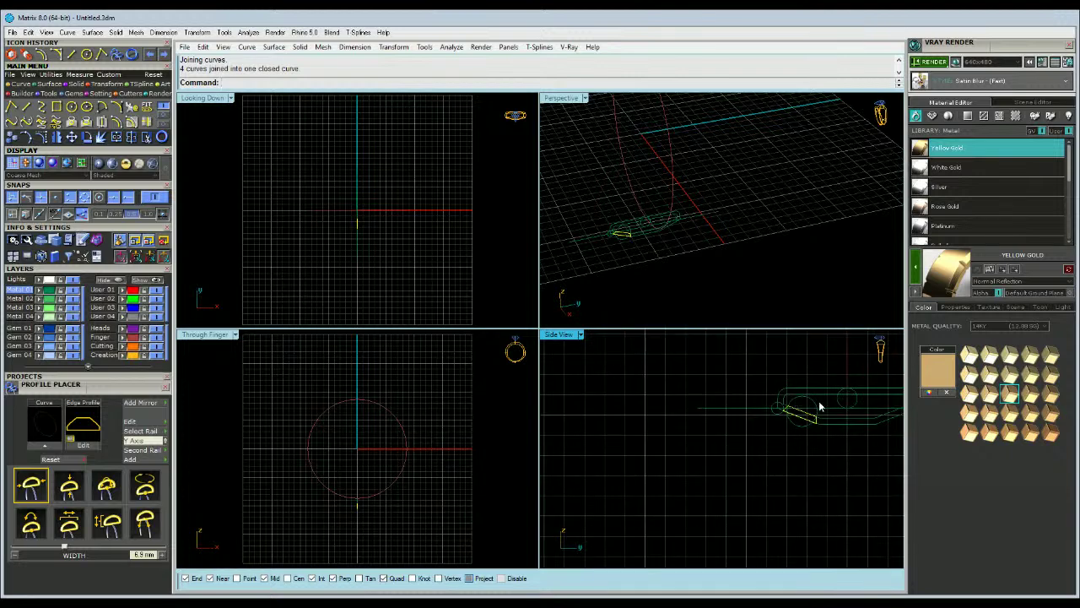
left_click(826, 399)
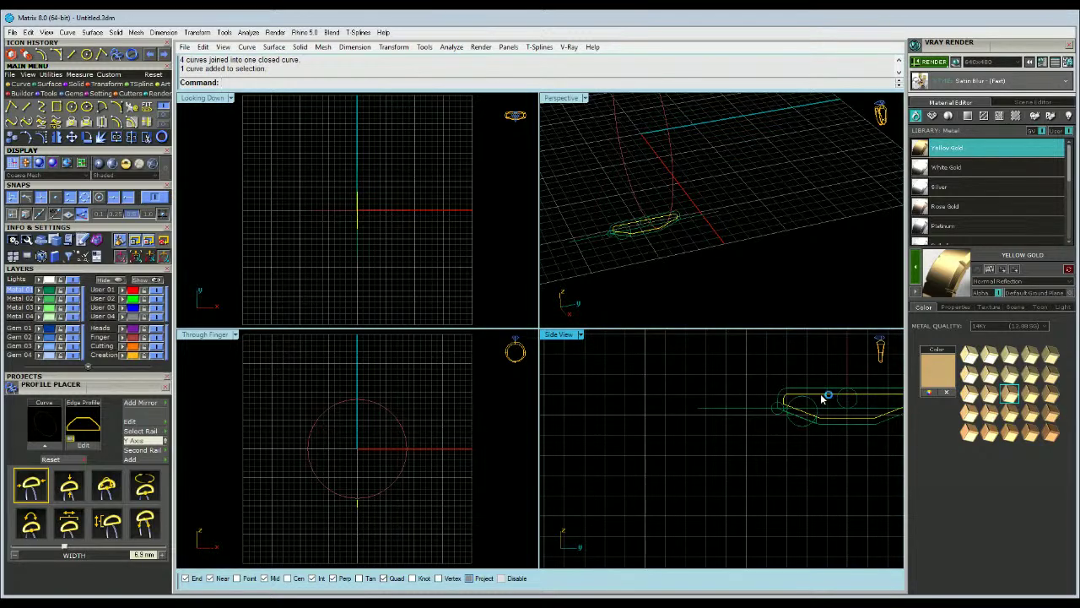
key("Delete")
left_click(844, 399)
key("Delete")
left_click(803, 415)
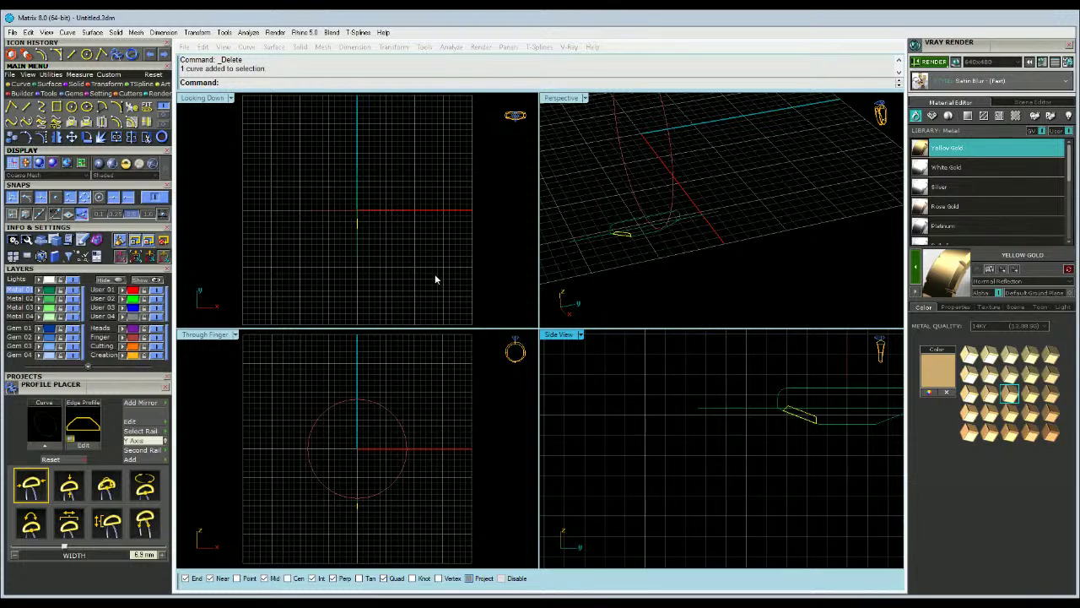
left_click(808, 414)
right_click_drag(808, 414, 770, 428)
left_click(806, 444)
scroll(816, 444, "down", 6)
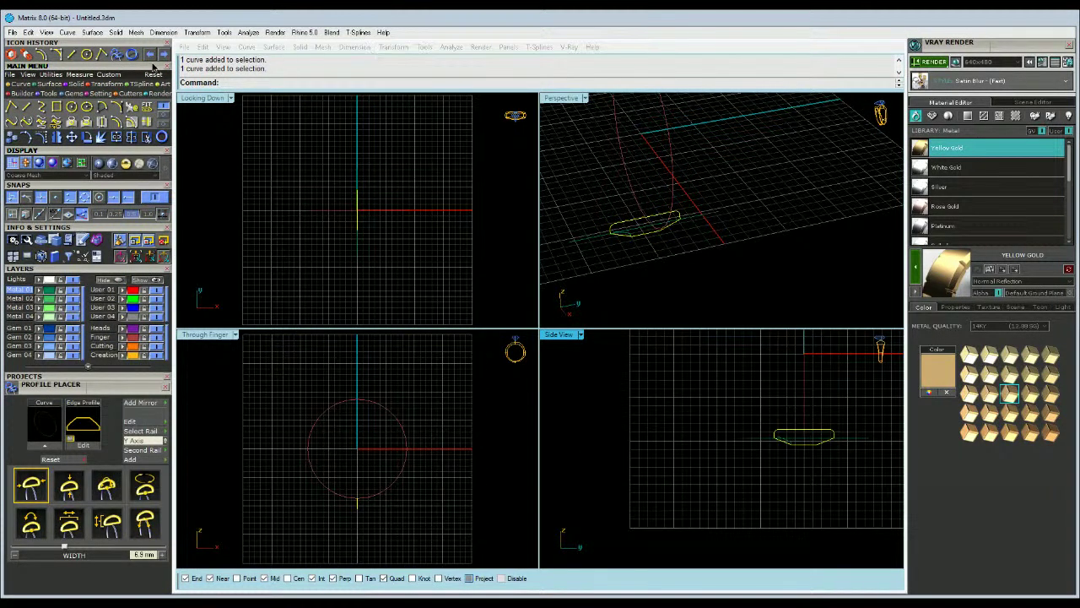
left_click(462, 234)
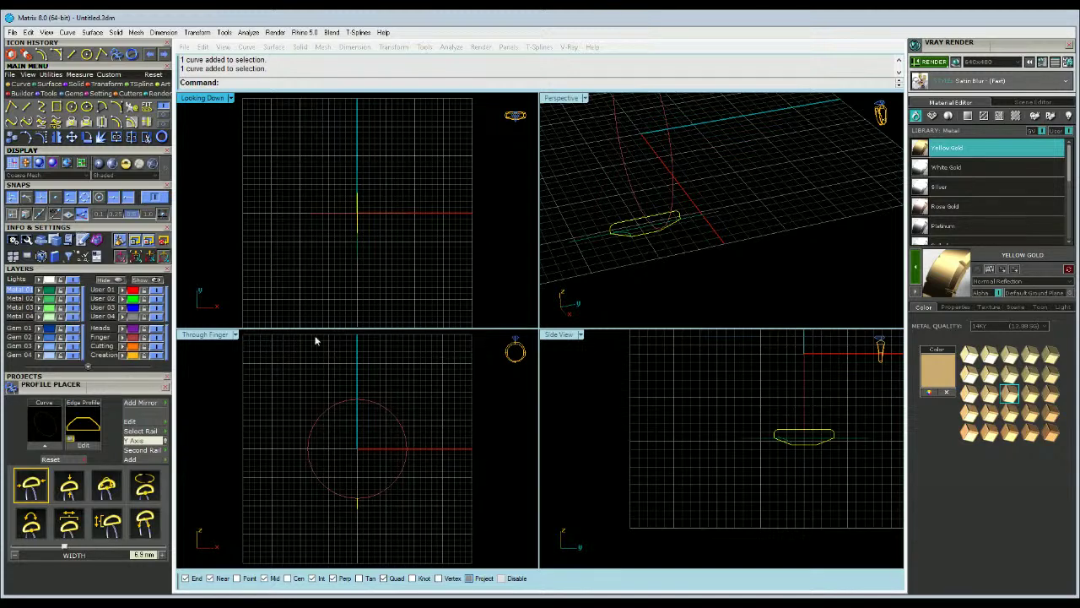
Rebuild the ring's finger-size circle with the Rebuild command for use as the sweep rail.
left_click(644, 402)
scroll(686, 450, "up", 6)
right_click_drag(686, 450, 618, 452)
key("Escape")
left_click(623, 404)
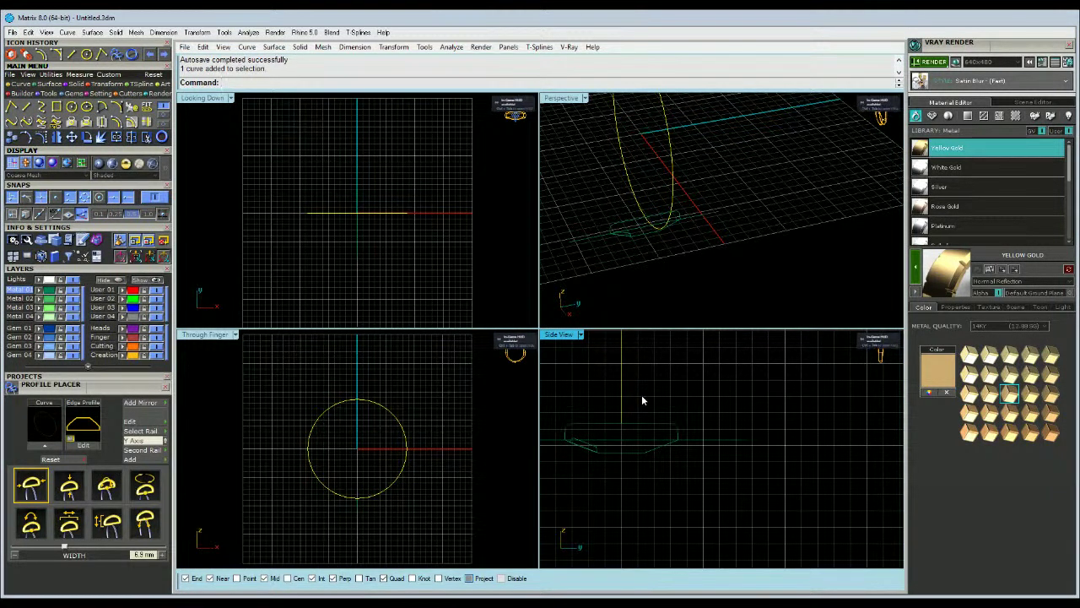
double_click(563, 98)
right_click_drag(478, 386, 389, 400)
left_click(389, 396)
left_click(399, 402)
type("Rebuild")
key("Return")
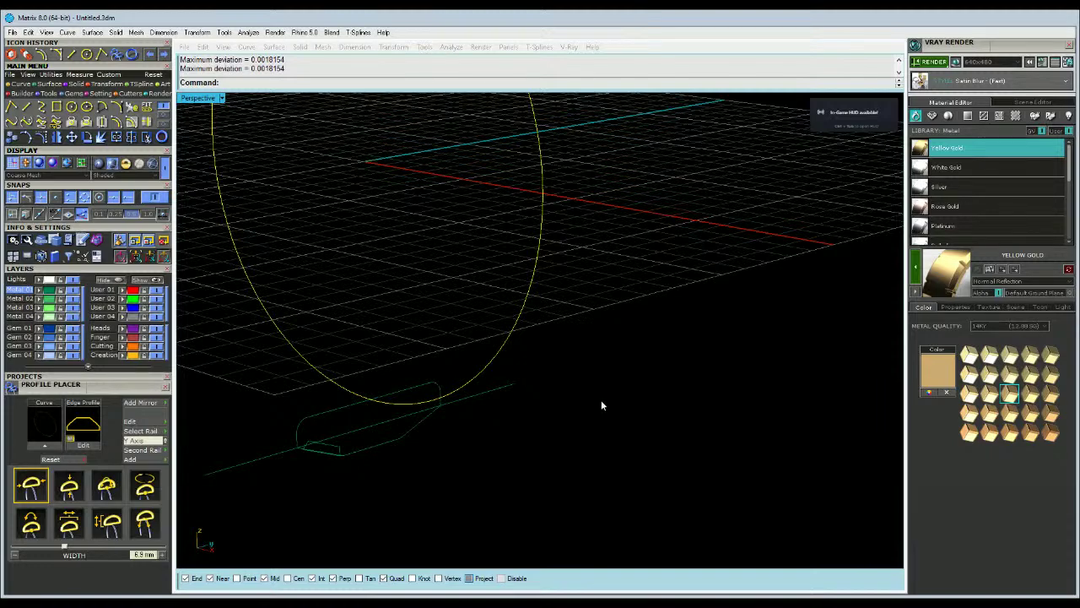
scroll(603, 406, "down", 4)
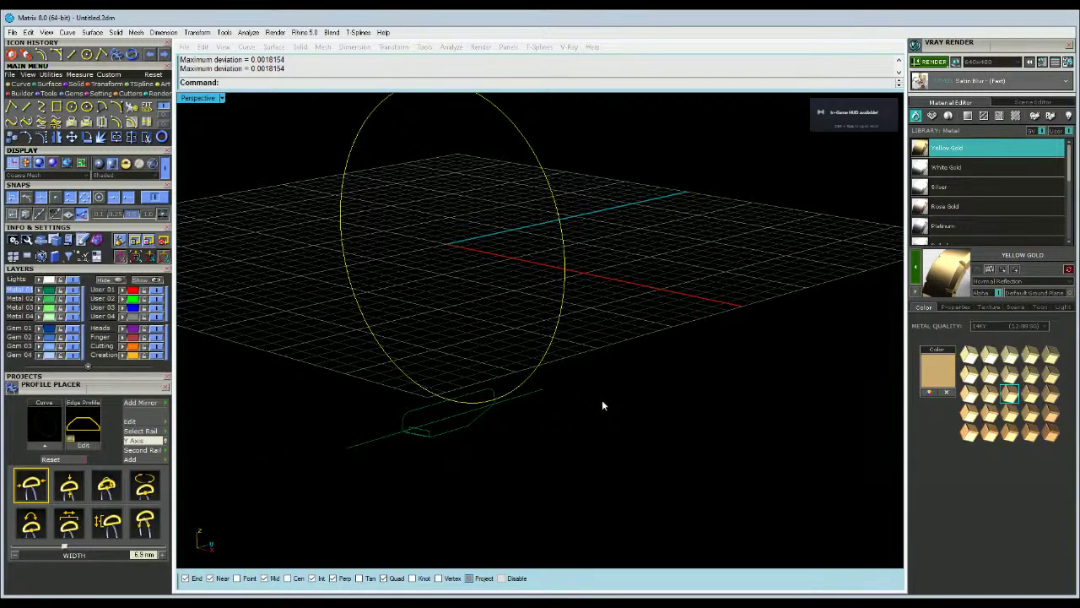
scroll(481, 393, "up", 3)
left_click(469, 397)
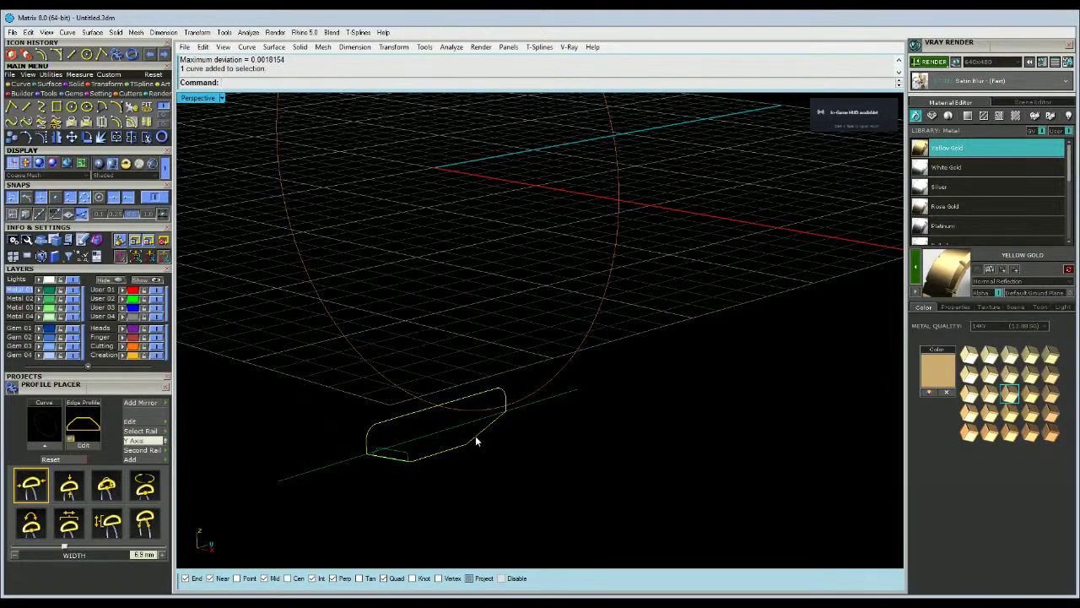
left_click(534, 456)
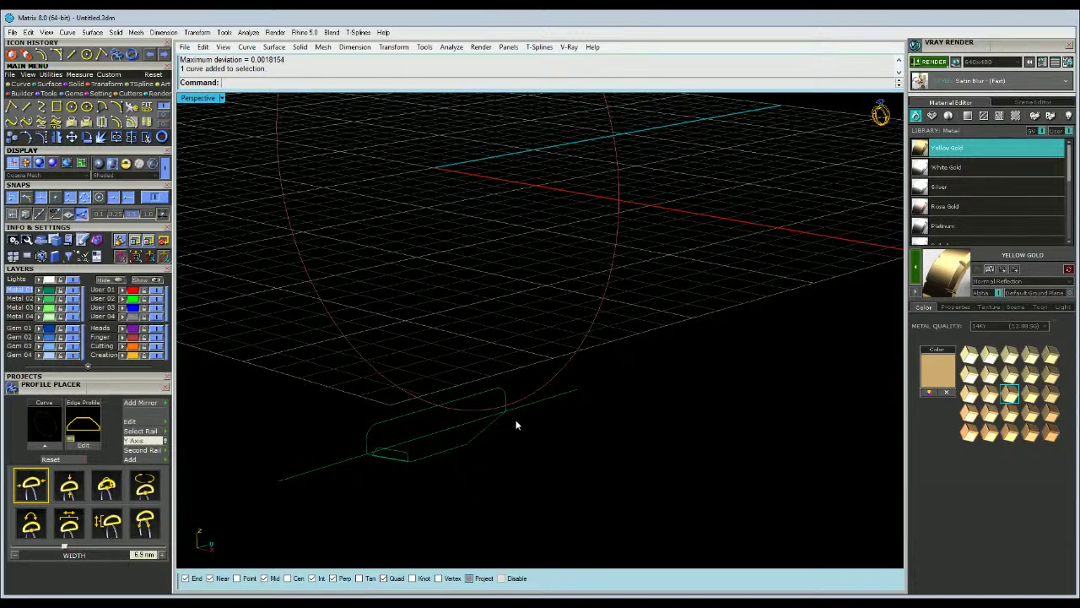
Sweep the closed outer profile along the finger-size circle with a one-rail sweep to form the ring band.
left_click(423, 408)
left_click(422, 407)
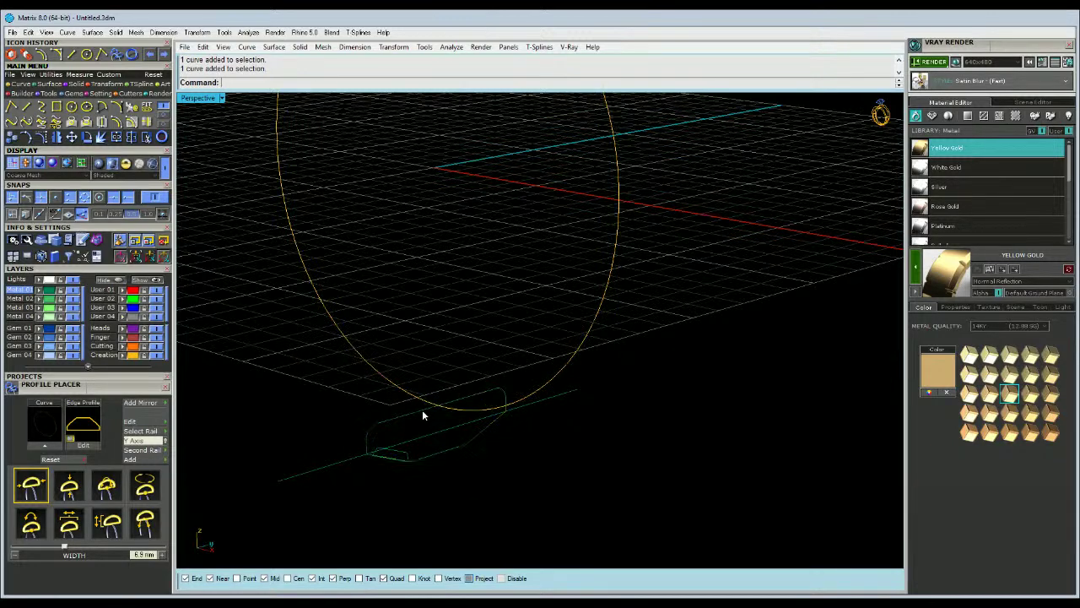
left_click(422, 411)
scroll(520, 439, "down", 6)
left_click(437, 403)
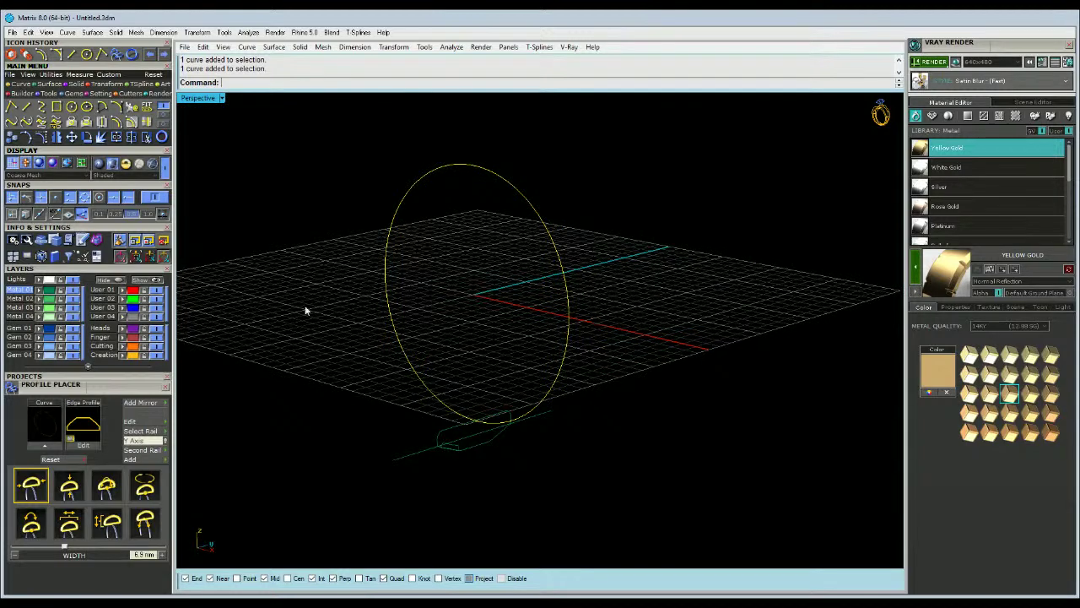
left_click(52, 83)
left_click(12, 106)
left_click(443, 433)
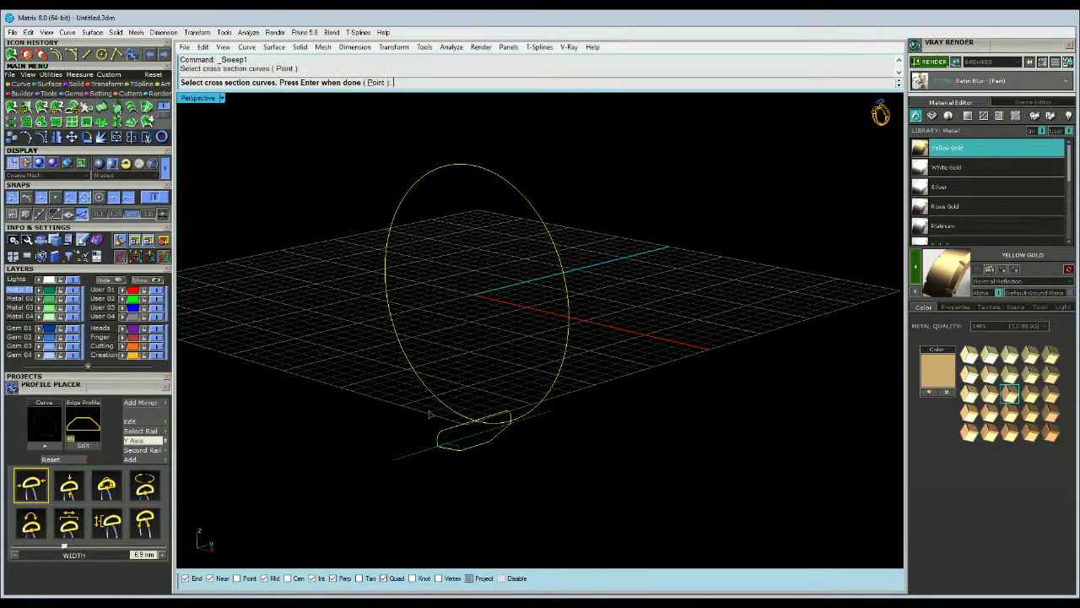
key("Return")
right_click_drag(458, 432, 522, 488)
key("Return")
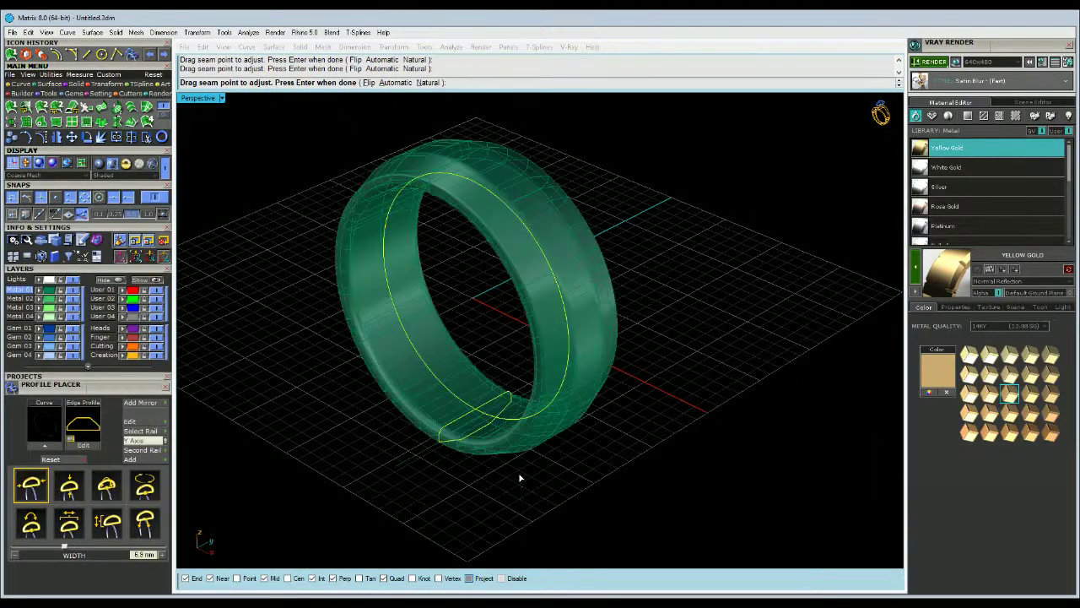
scroll(470, 465, "up", 6)
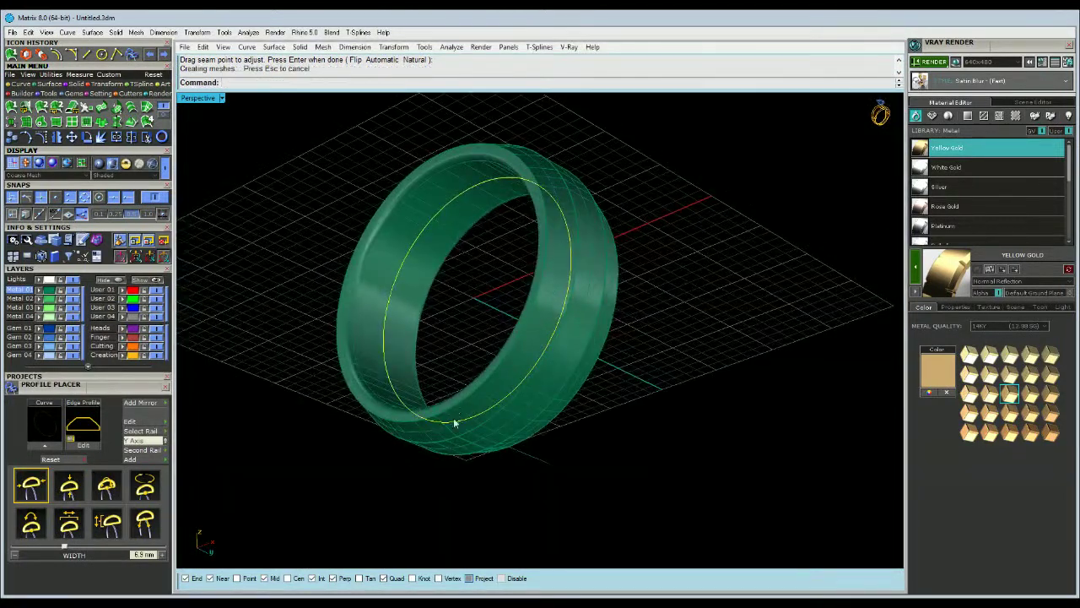
scroll(406, 404, "up", 2)
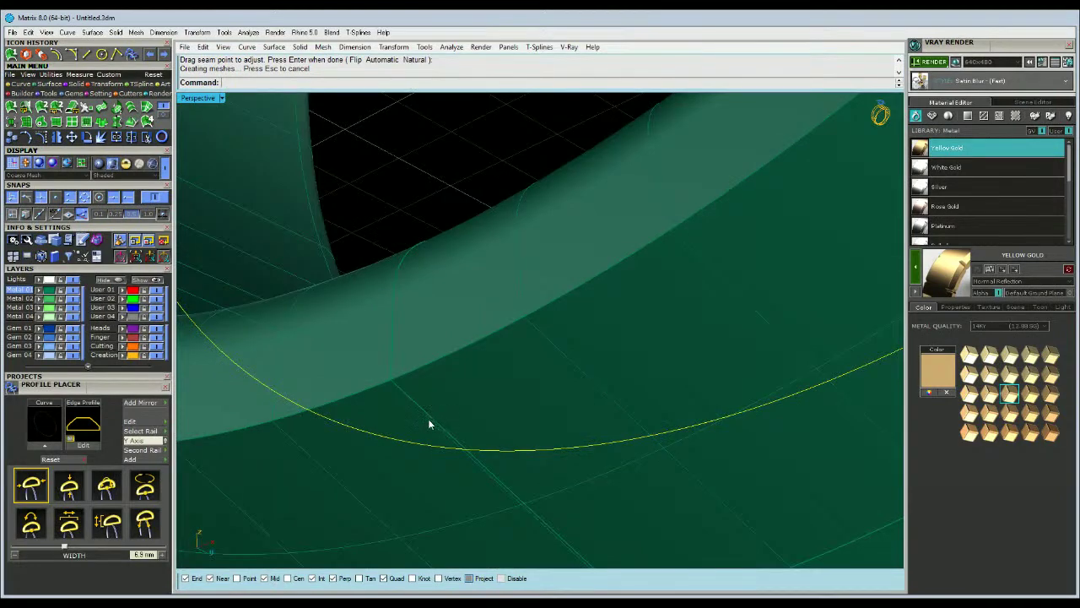
scroll(271, 269, "down", 8)
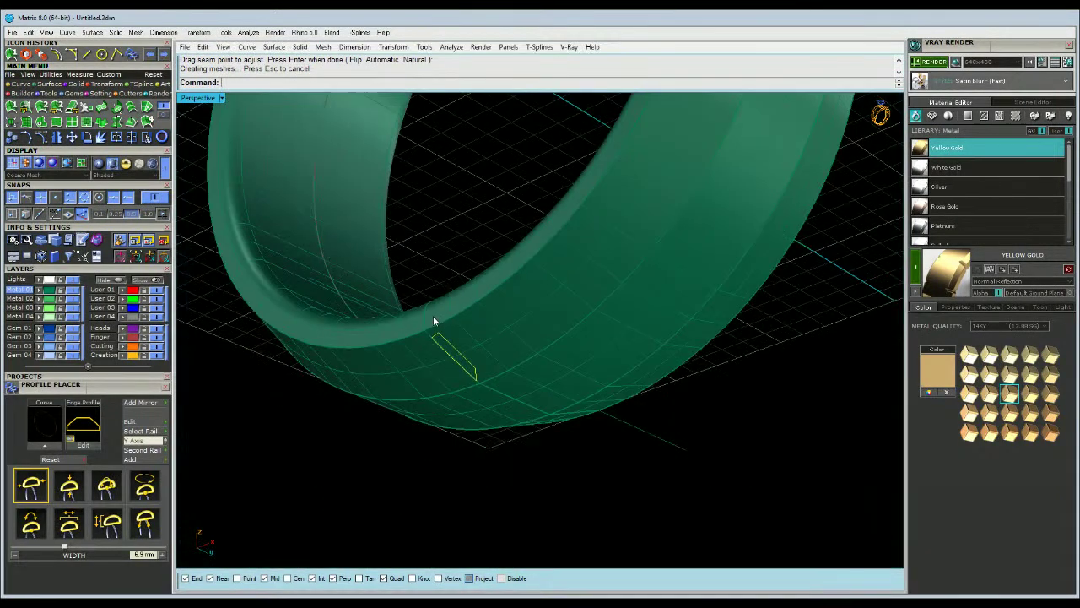
right_click_drag(450, 450, 450, 454)
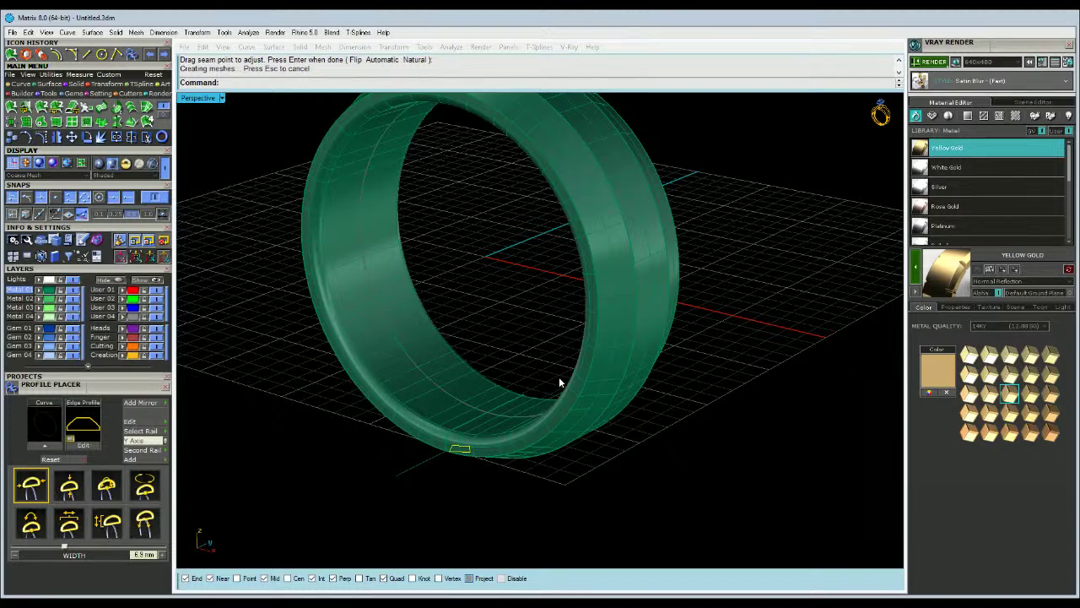
right_click_drag(492, 470, 212, 285)
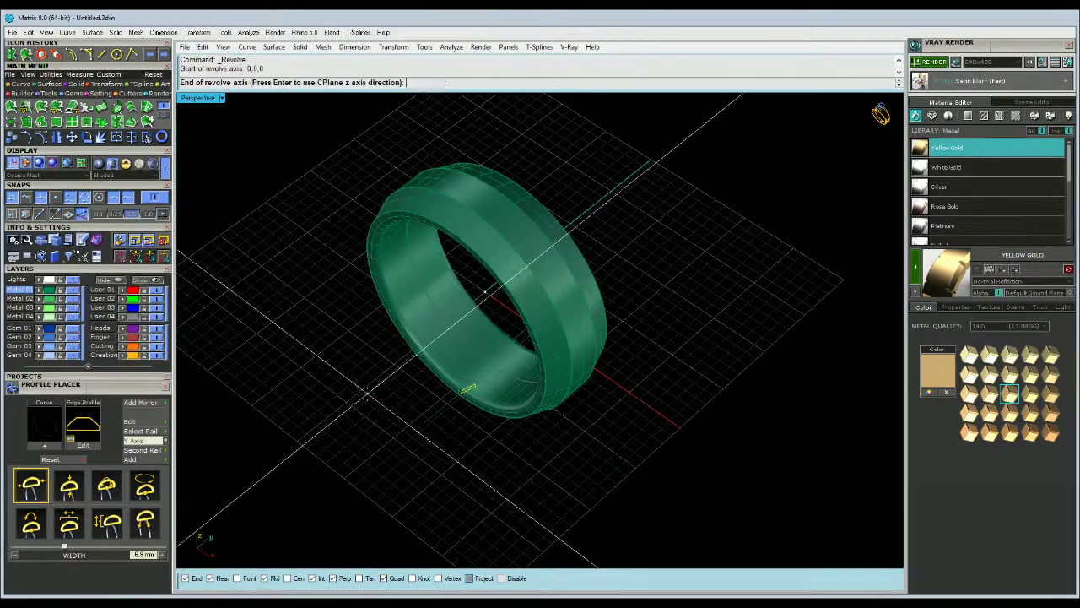
left_click(367, 394)
key("Escape")
right_click(385, 434)
left_click(373, 422)
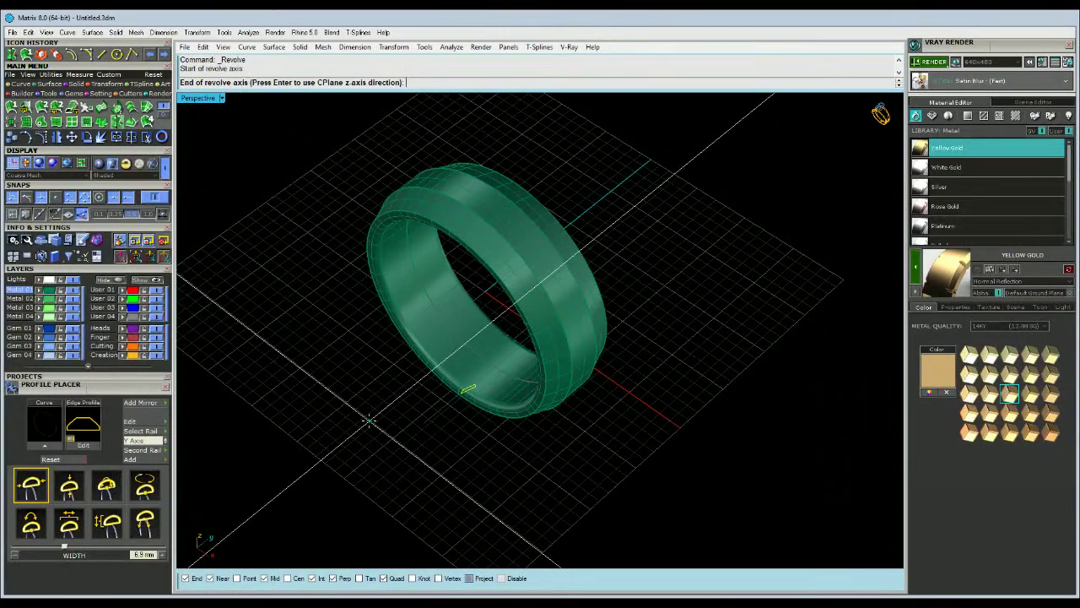
key("Escape")
Revolve the closed cutter curve a full 360 degrees about the ring's central axis, starting the axis at 0,0,0.
right_click(391, 425)
type("0,0,0")
key("Return")
left_click(378, 417)
right_click(368, 419)
right_click(366, 419)
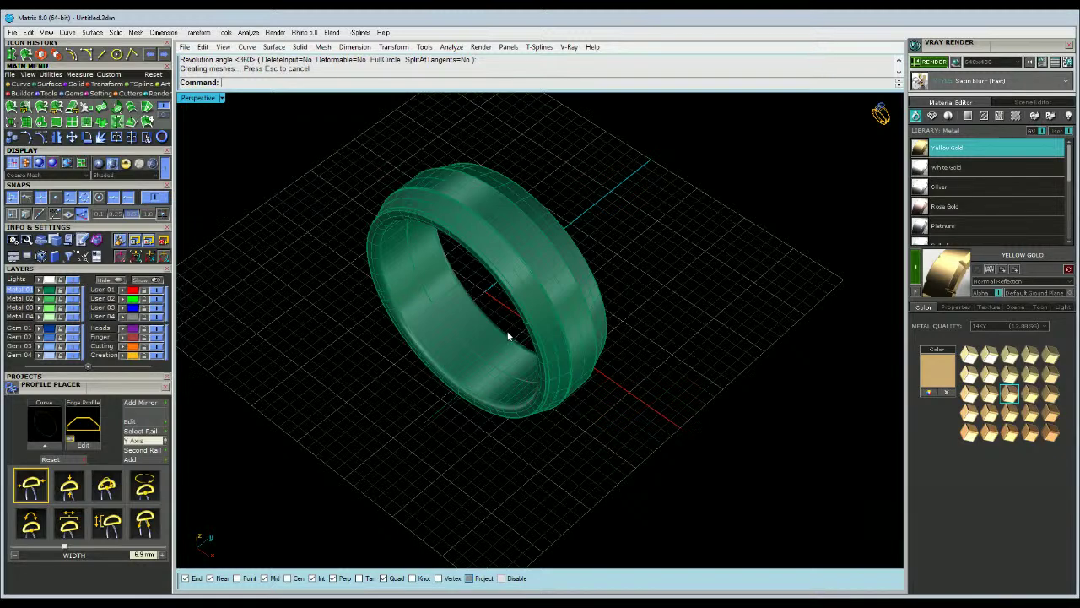
Move the revolved cutter to the User 01 layer and mirror a copy through 0,0,0 onto the band's opposite slanted edge.
left_click(528, 225)
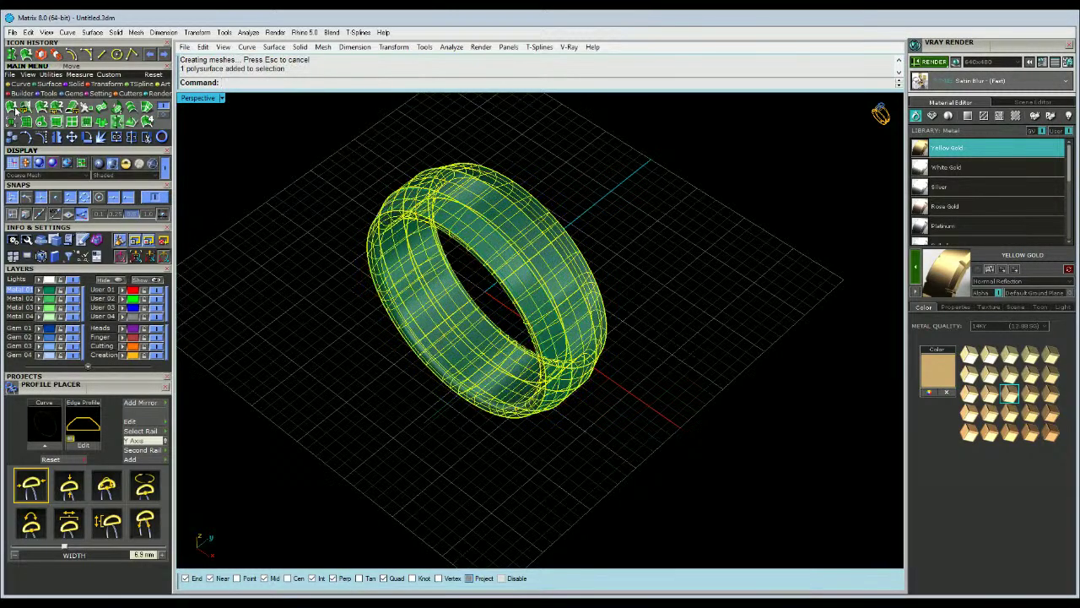
left_click(71, 85)
left_click(298, 176)
left_click(424, 211)
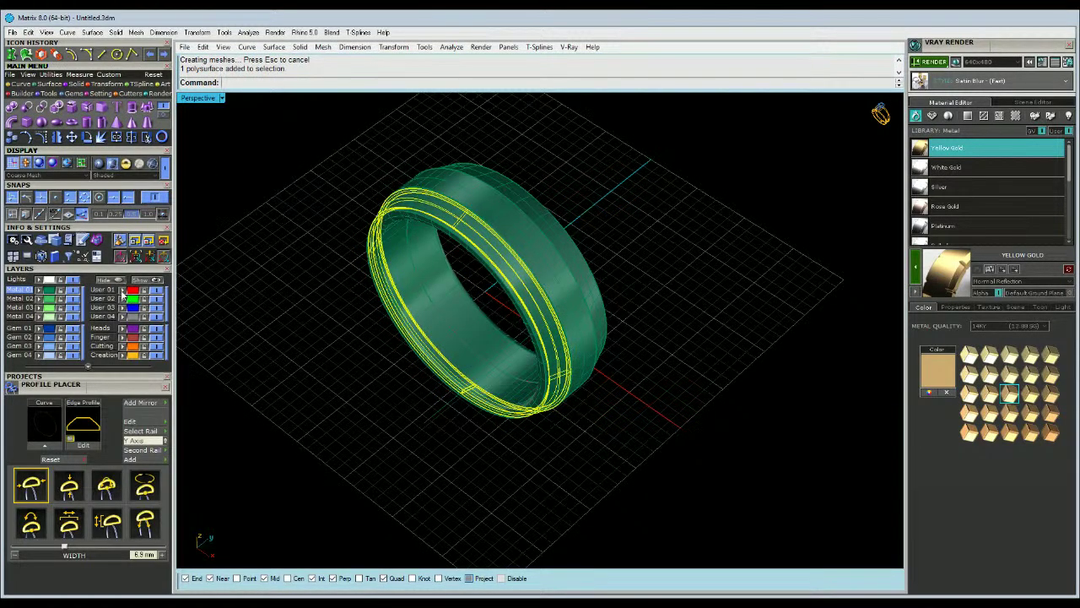
left_click(321, 335)
left_click(496, 243)
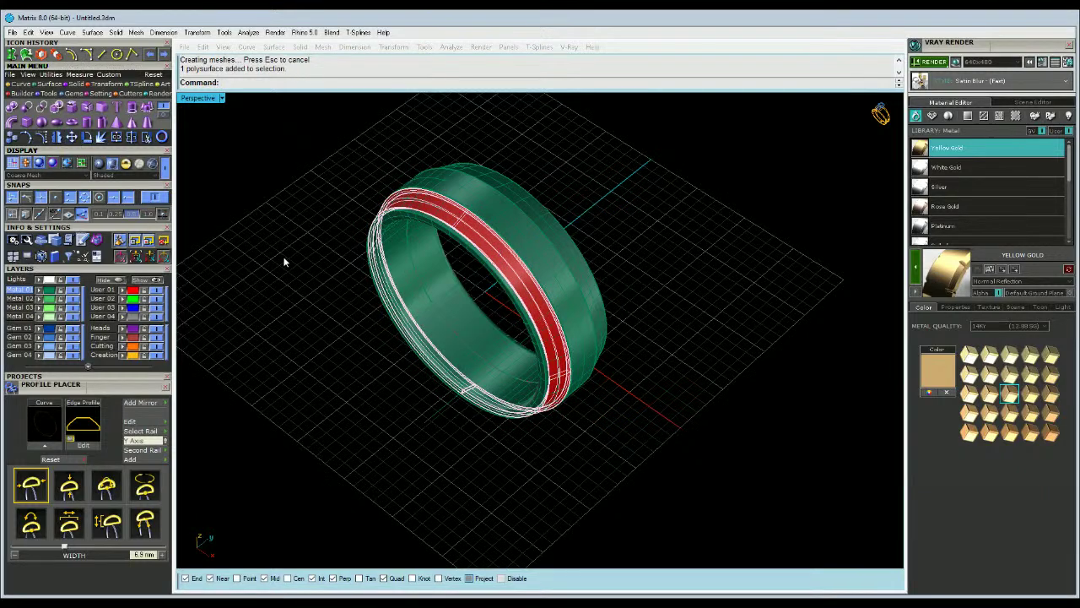
left_click(56, 136)
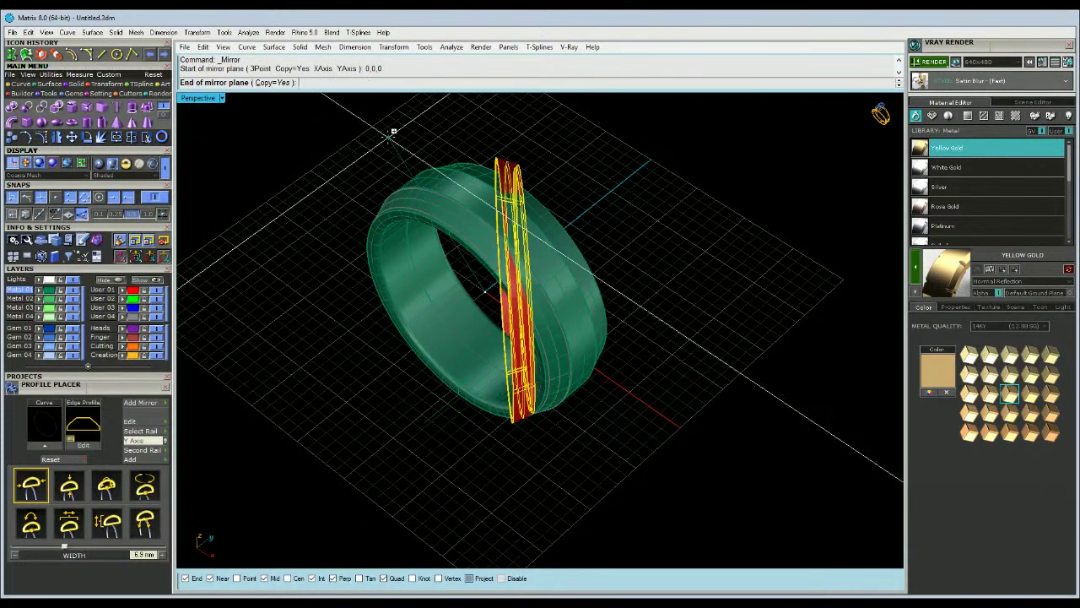
left_click(352, 147)
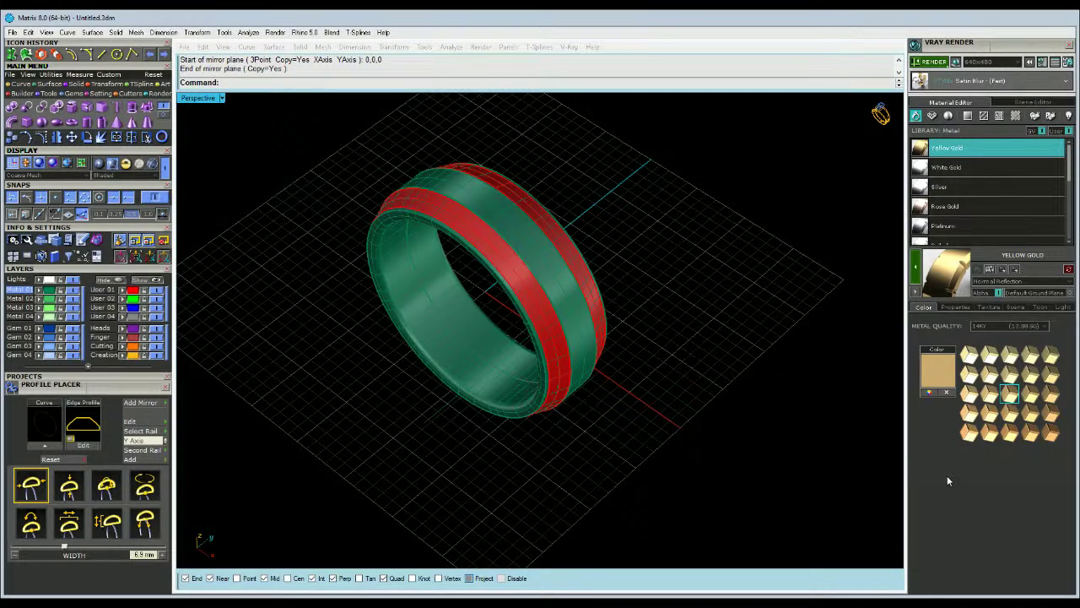
scroll(434, 261, "up", 2)
left_click(427, 280)
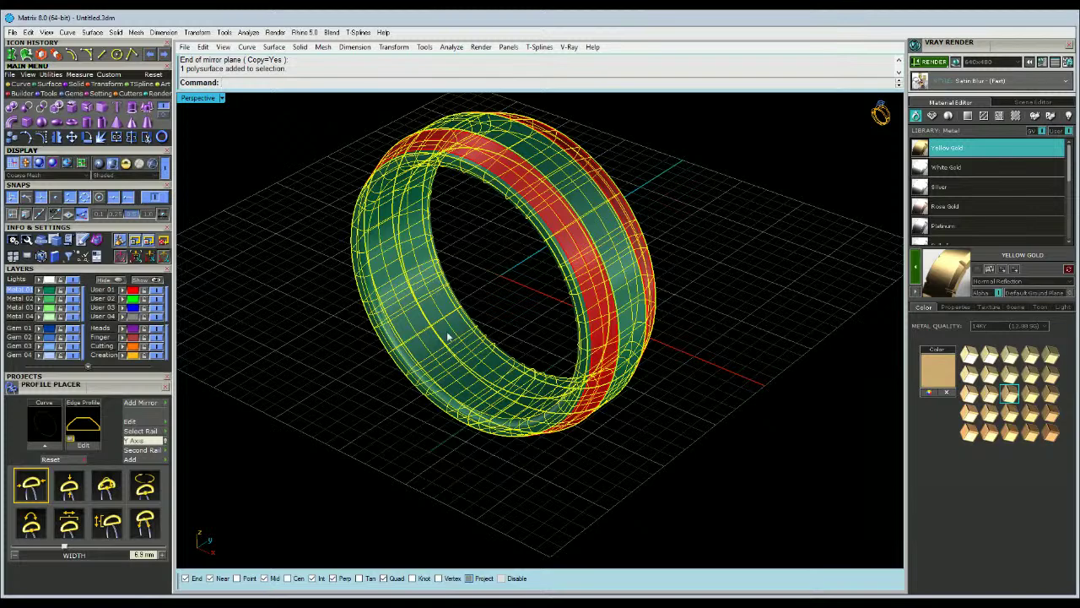
left_click(510, 308)
scroll(460, 248, "up", 5)
left_click(455, 337)
left_click(476, 328)
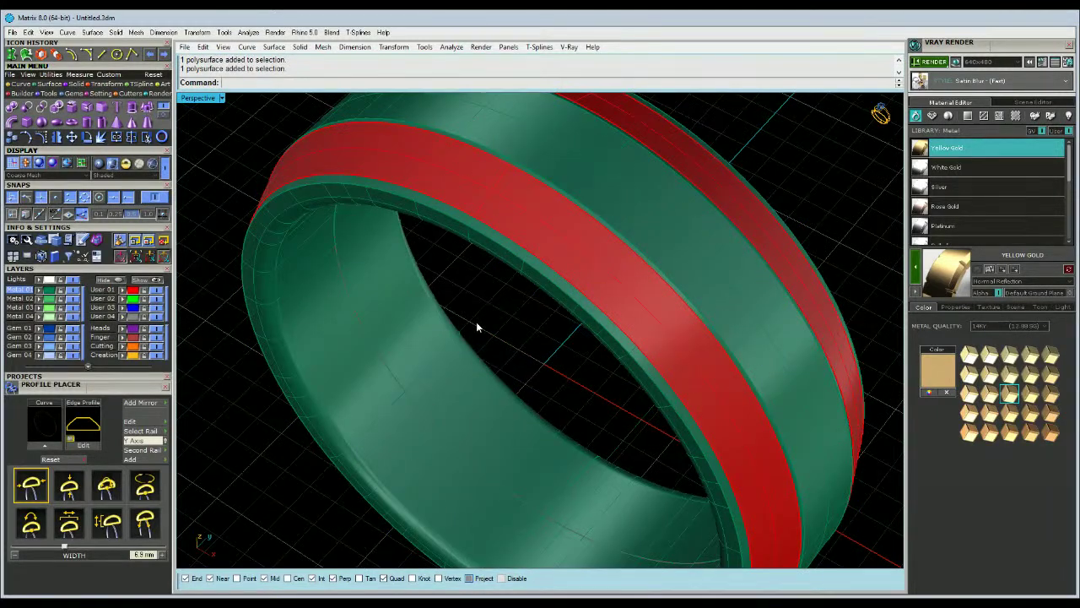
right_click_drag(476, 323, 399, 342)
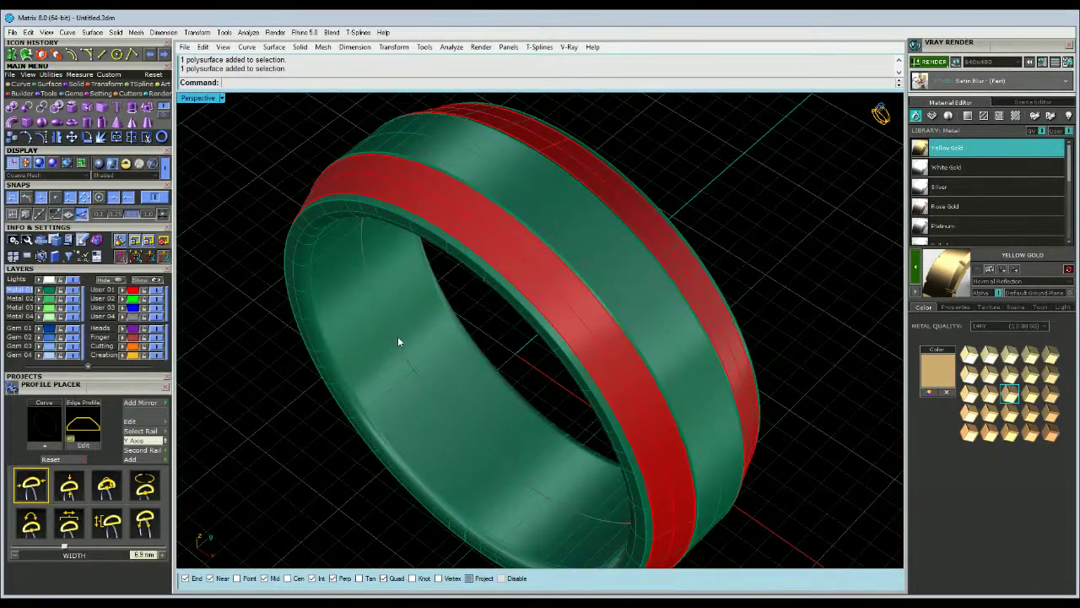
Subtract both red cutter rings from the band with a Boolean difference and delete the leftover cutters.
left_click(355, 331)
left_click(76, 83)
left_click(27, 108)
left_click(568, 156)
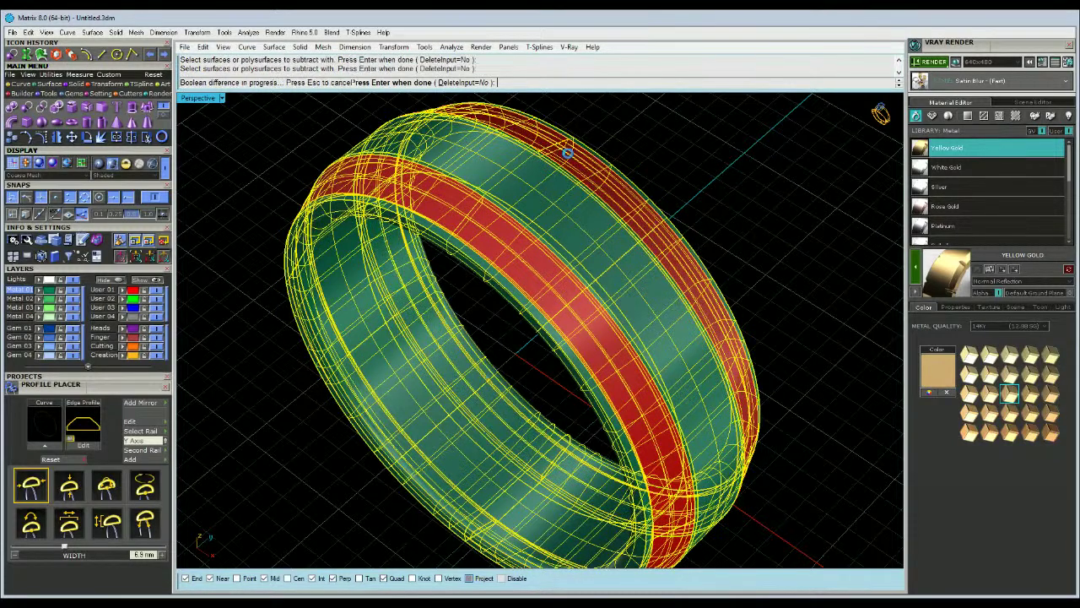
key("Return")
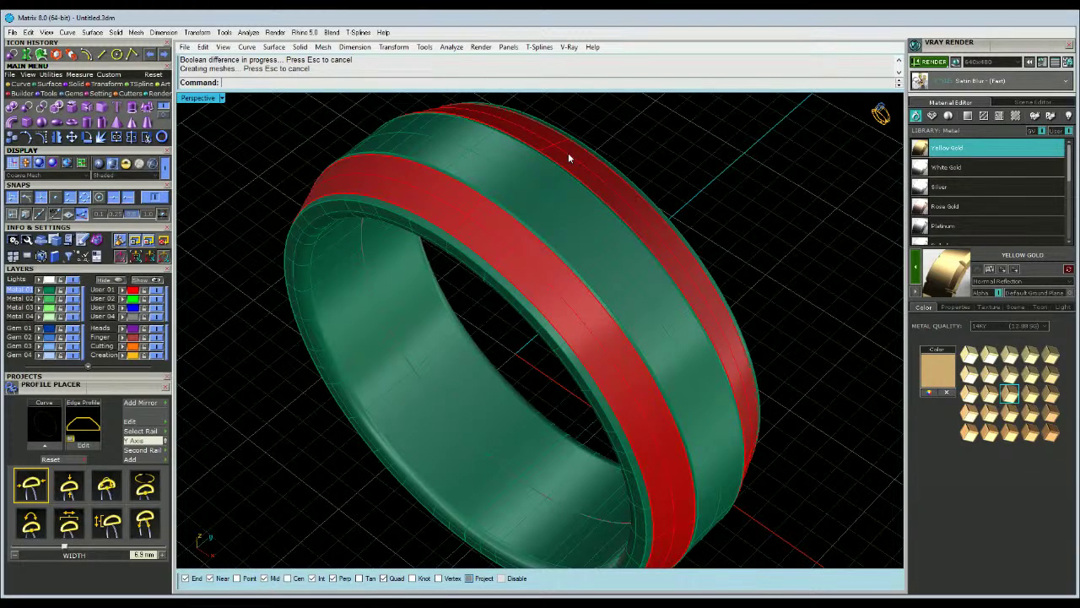
left_click(568, 153)
key("Delete")
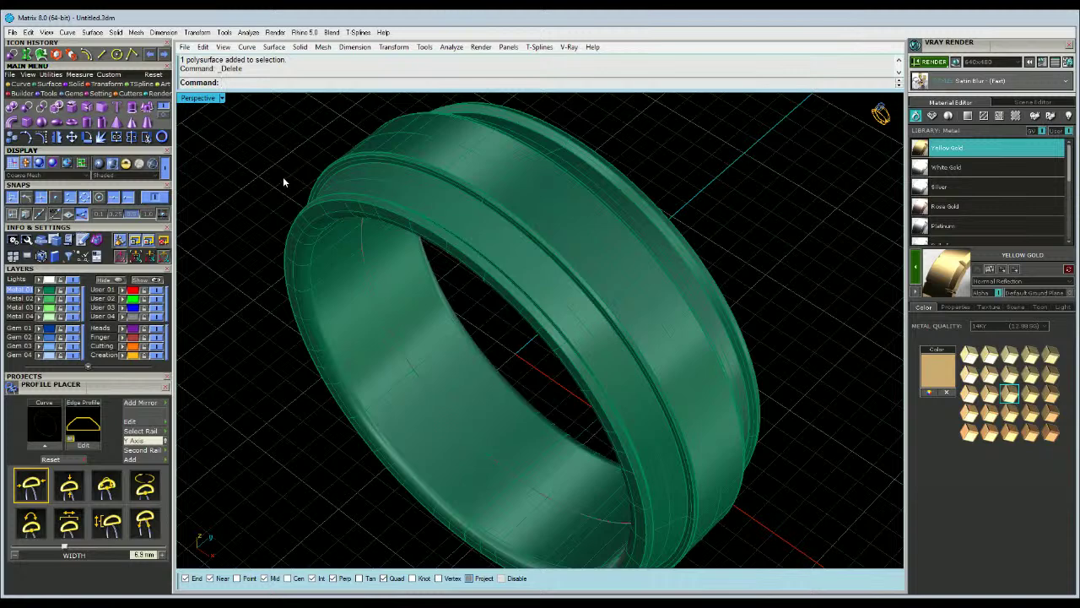
Load the grooved band as the target surface in Gem on Surface.
left_click(13, 84)
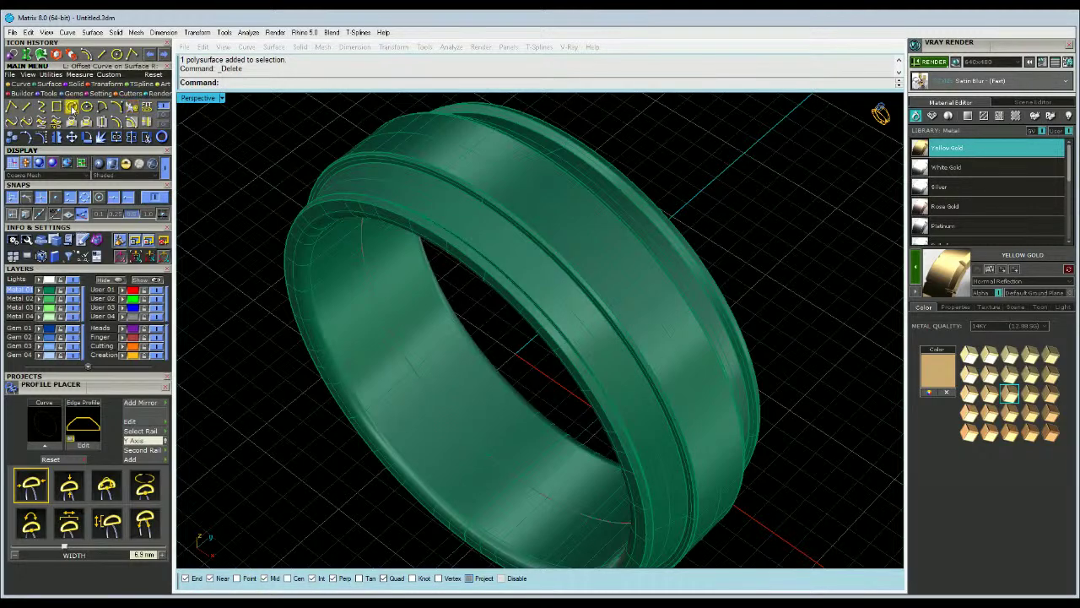
left_click(69, 93)
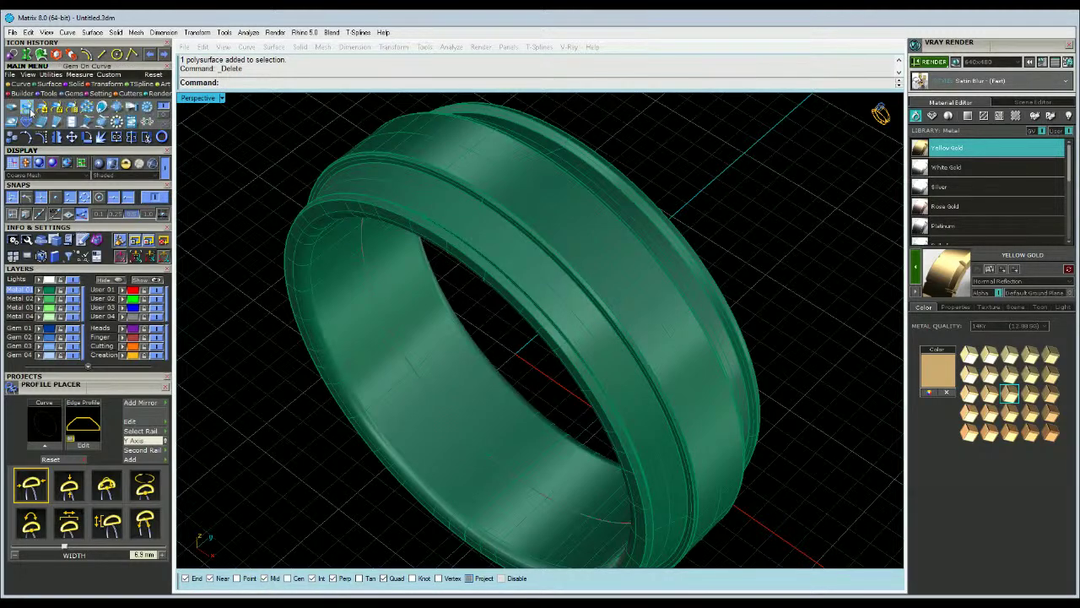
left_click(25, 107)
right_click_drag(363, 178, 432, 136)
scroll(431, 136, "up", 5)
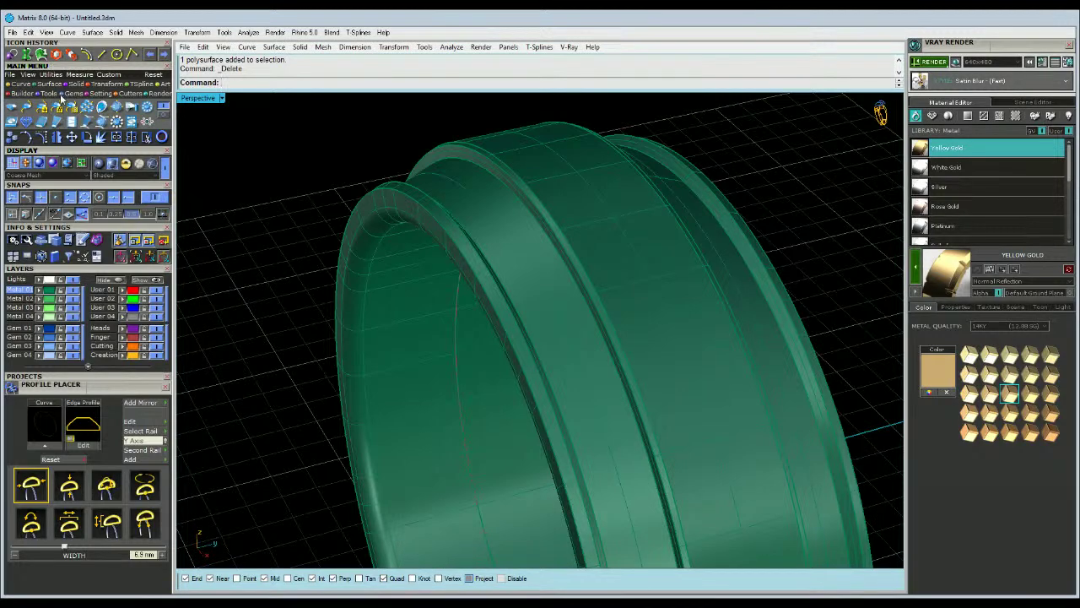
left_click(15, 124)
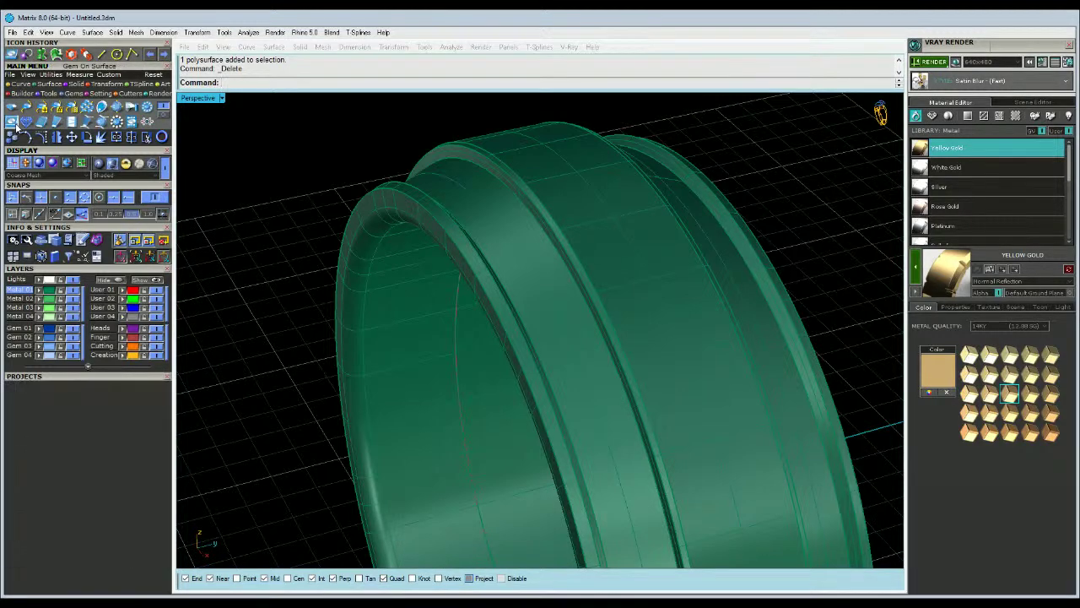
left_click(531, 214)
key("Return")
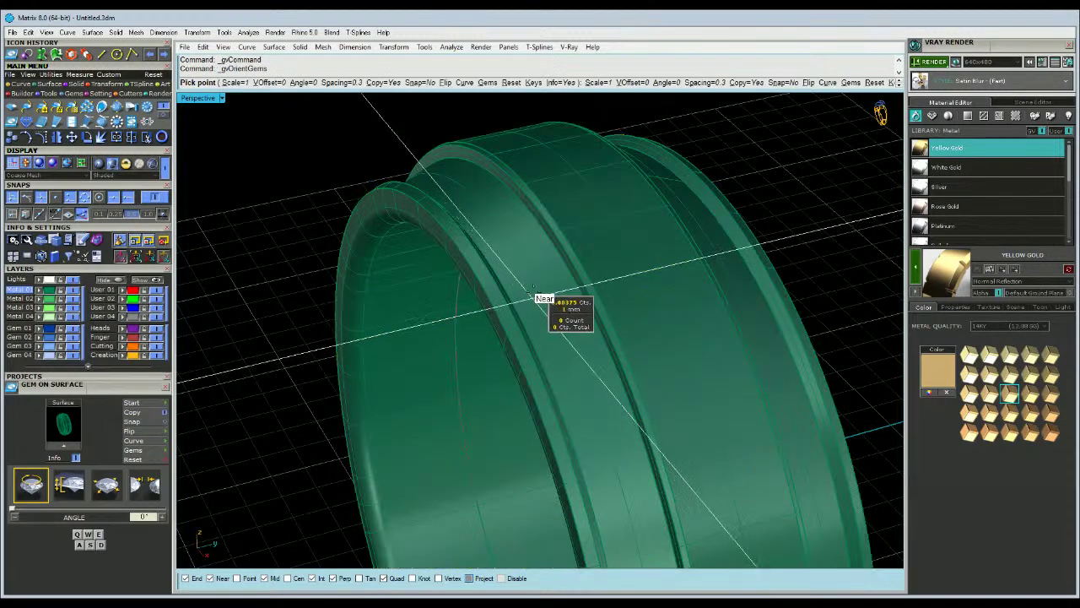
Scale the round gem to 1.5 mm and place it centred on the groove surface of the near slanted edge.
key("w")
key("w")
key("w")
key("w")
key("w")
key("w")
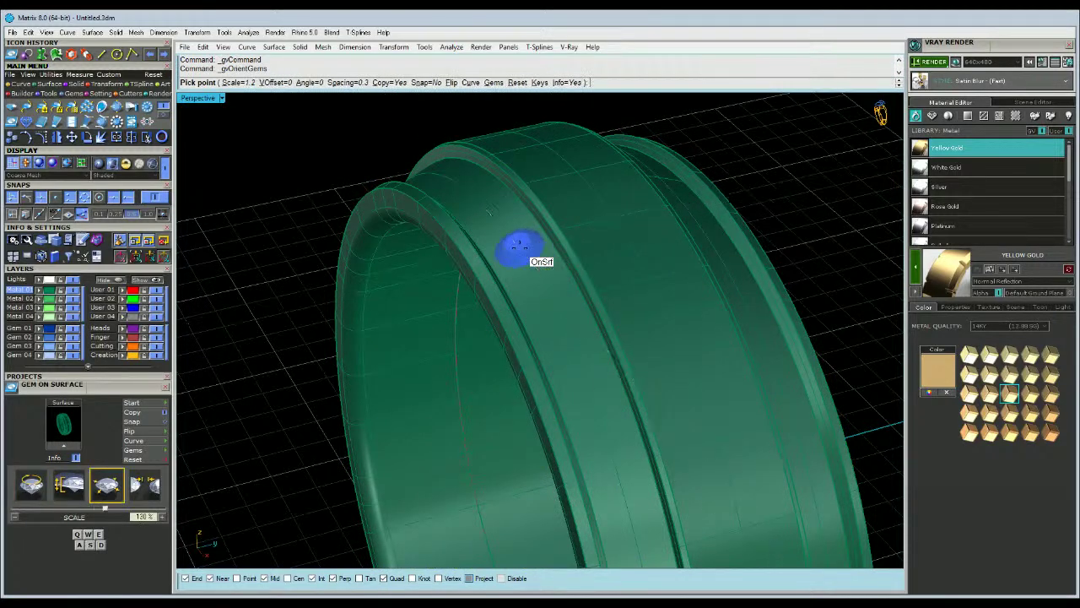
scroll(520, 246, "up", 4)
scroll(518, 246, "up", 3)
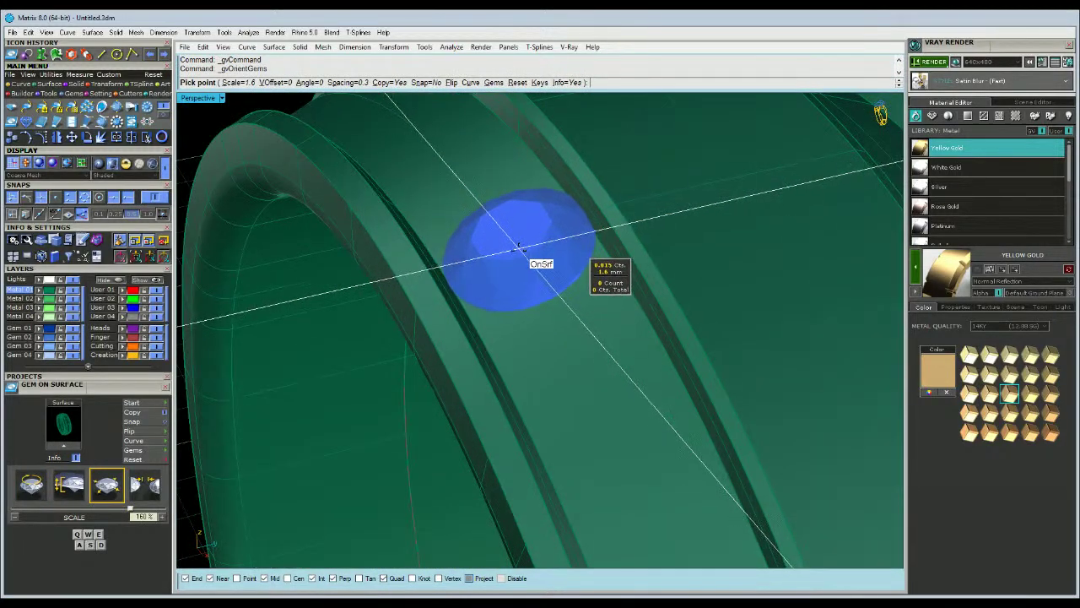
key("s")
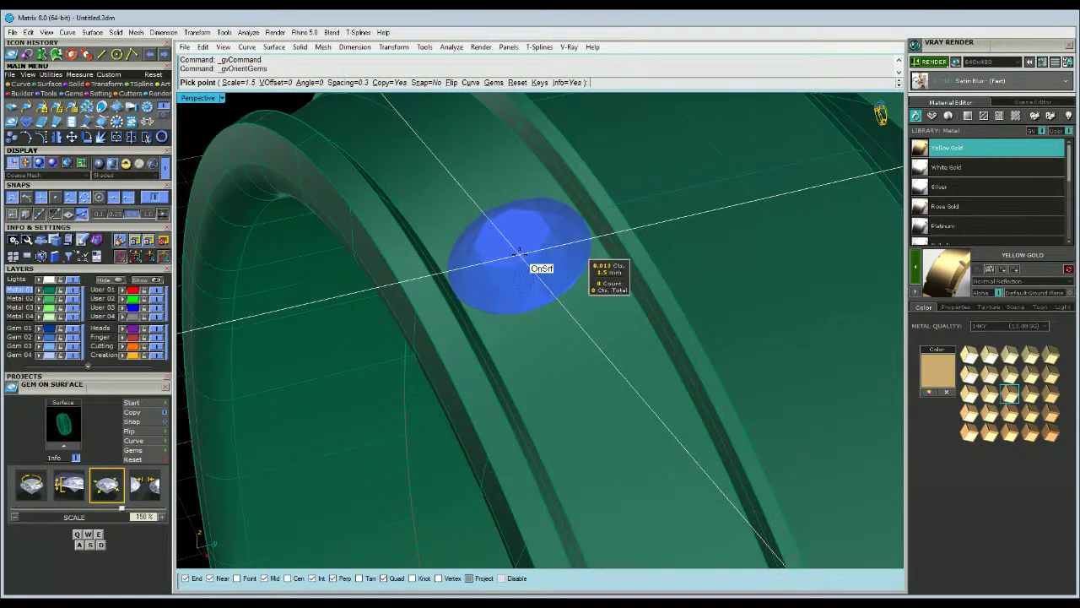
left_click(518, 253)
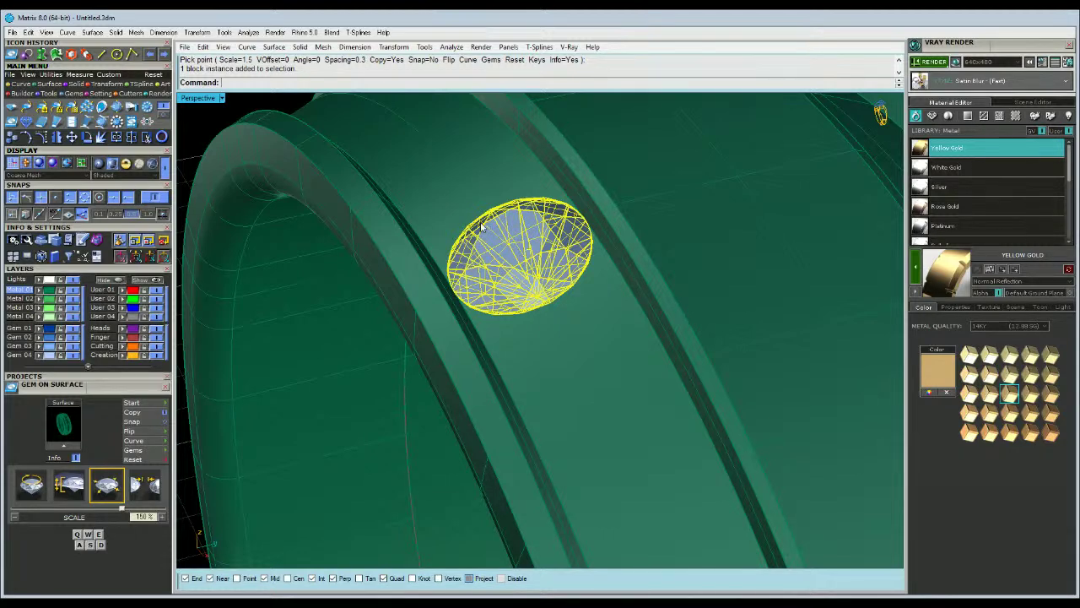
Polar array the gem around the band's centre at 0,0,0 with 40 items filling 360 degrees.
left_click(118, 84)
left_click(134, 107)
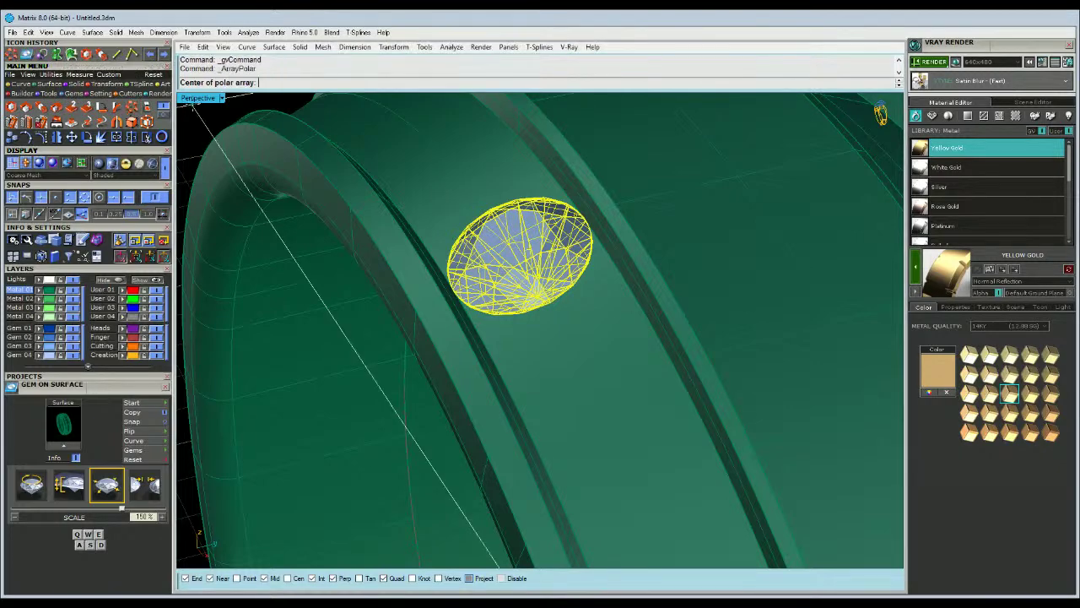
double_click(194, 99)
left_click(359, 471)
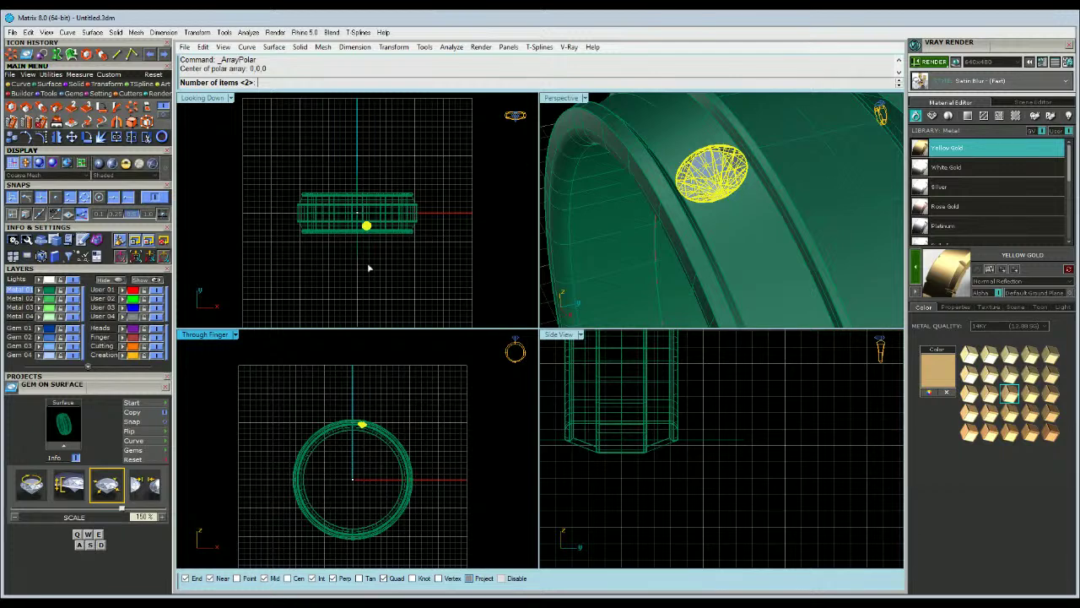
left_click(133, 109)
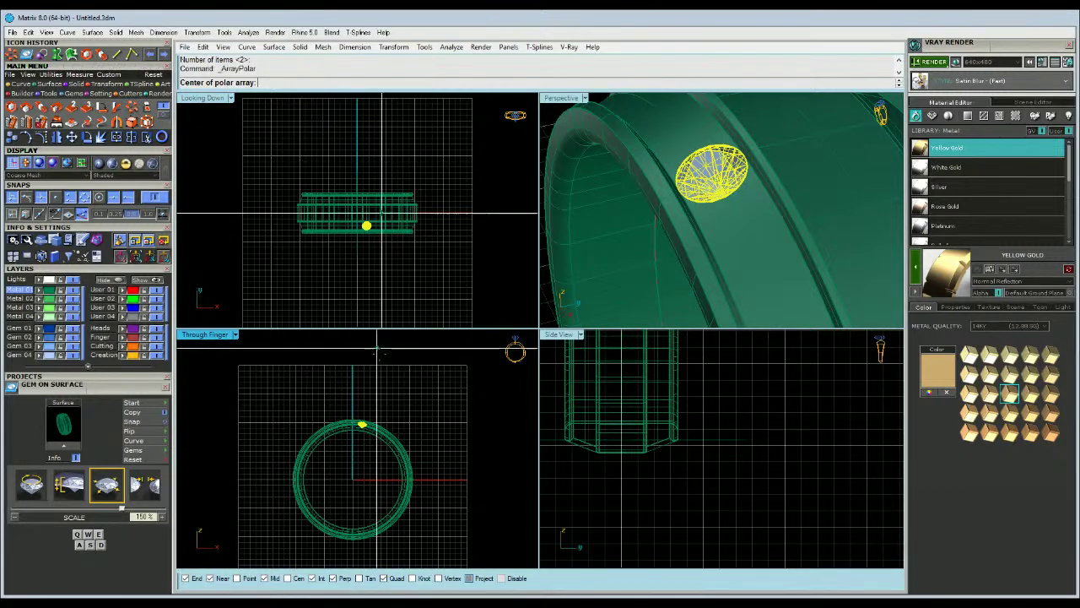
right_click_drag(393, 377, 405, 372)
type("40")
key("Return")
key("Return")
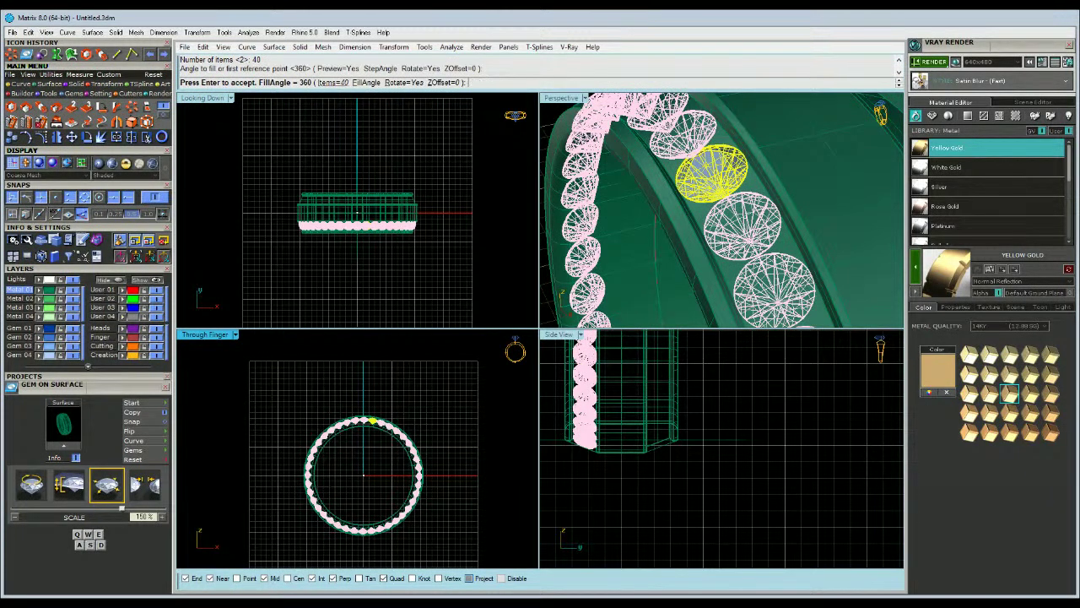
scroll(363, 447, "up", 3)
scroll(365, 413, "up", 5)
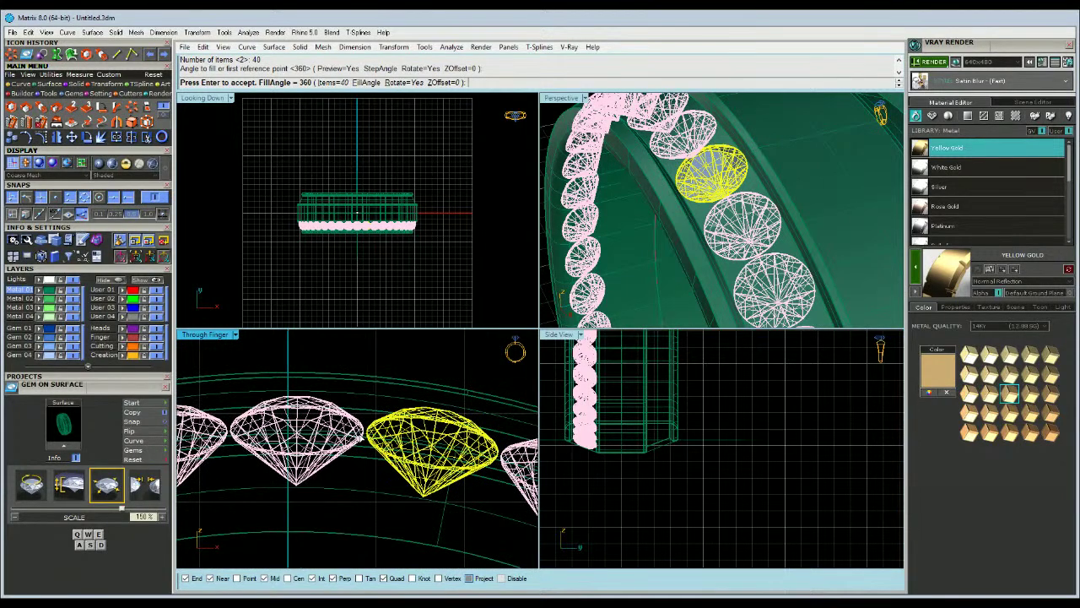
key("Return")
key("Escape")
Examine the spacing between neighbouring gems and how they sit within the groove.
left_click(360, 436)
left_click(378, 432)
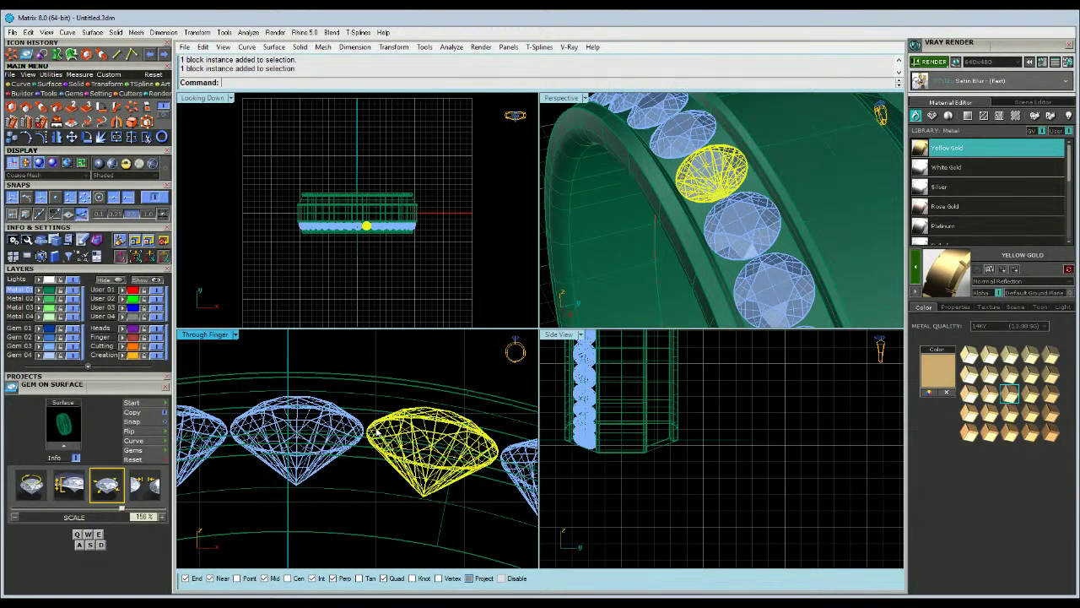
key("Escape")
double_click(557, 98)
right_click_drag(482, 239, 582, 414)
left_click(563, 405)
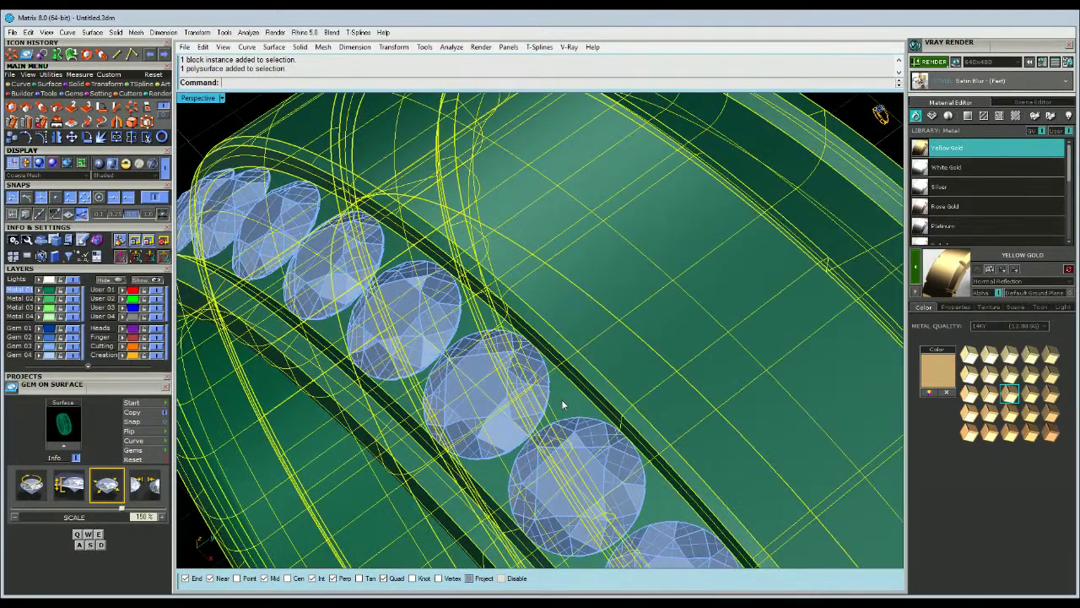
scroll(562, 400, "down", 7)
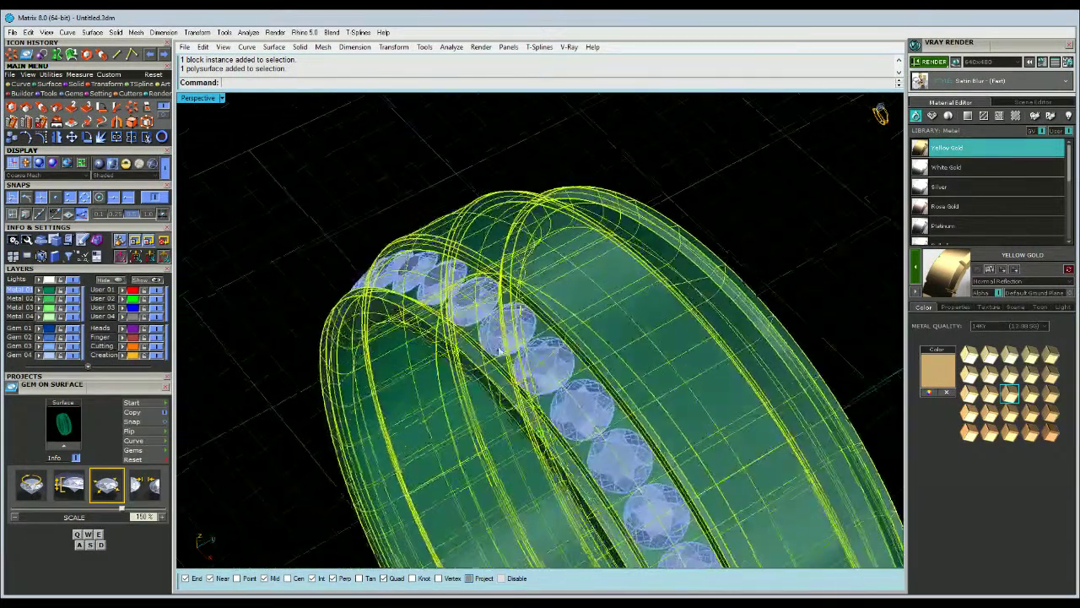
left_click(332, 211)
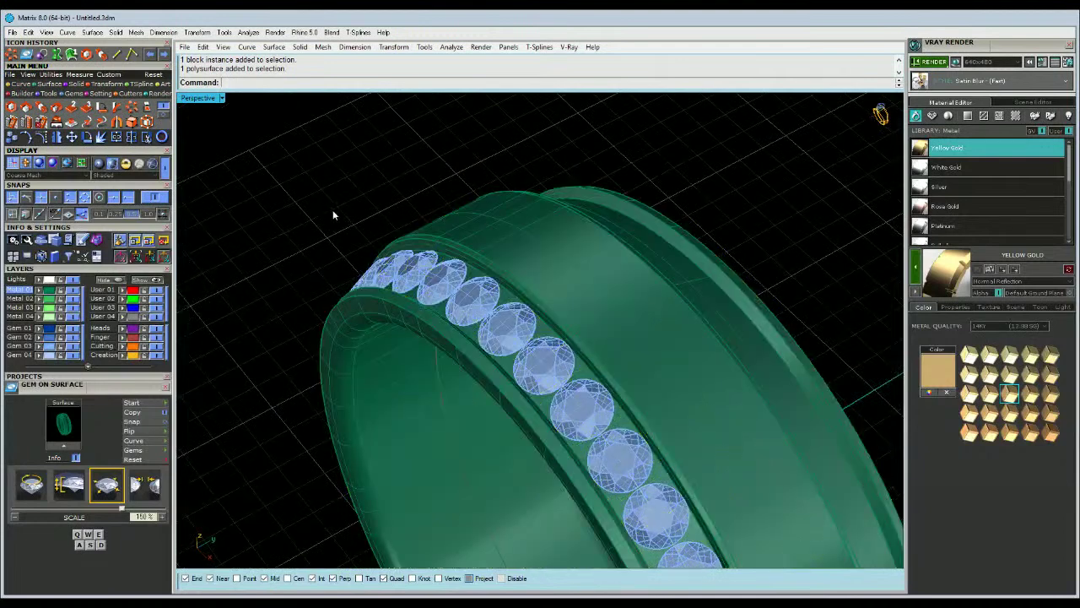
left_click(507, 331)
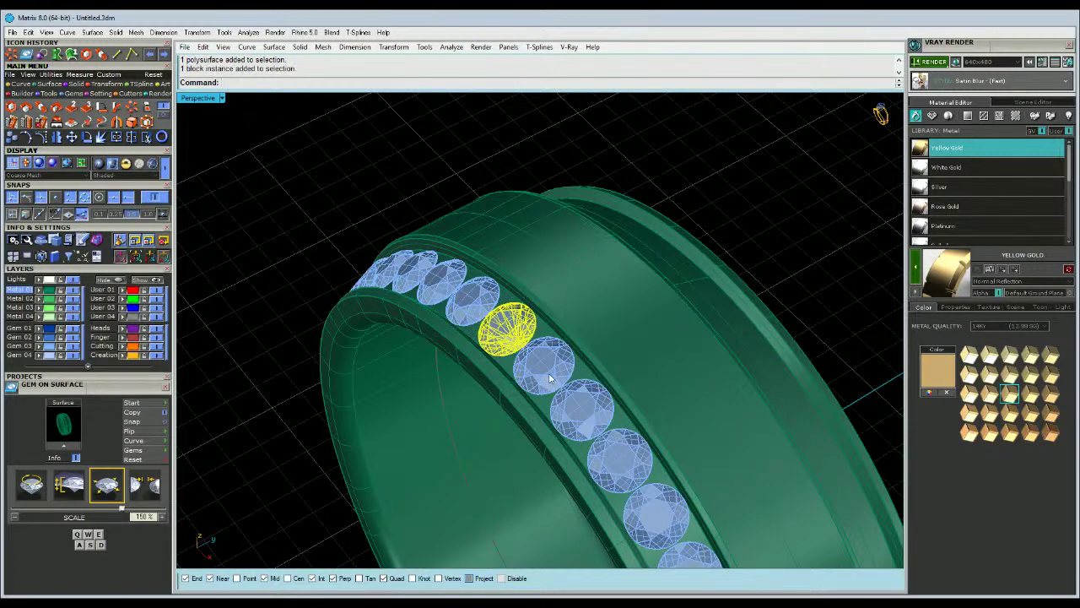
scroll(535, 321, "up", 4)
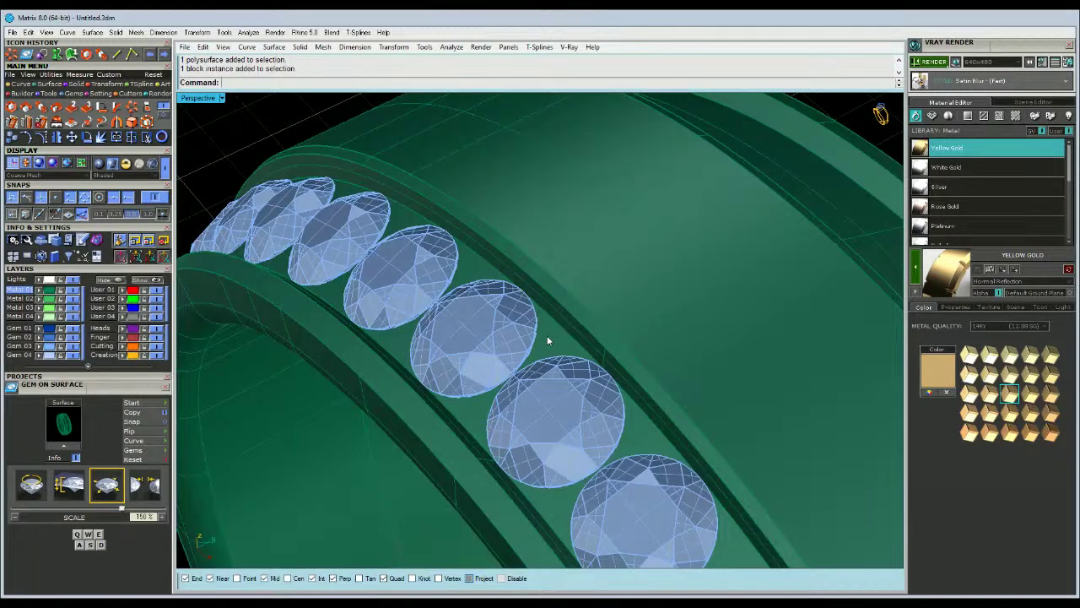
Load the band as the target surface in Prong on Surface and flip the prong direction.
left_click(547, 335)
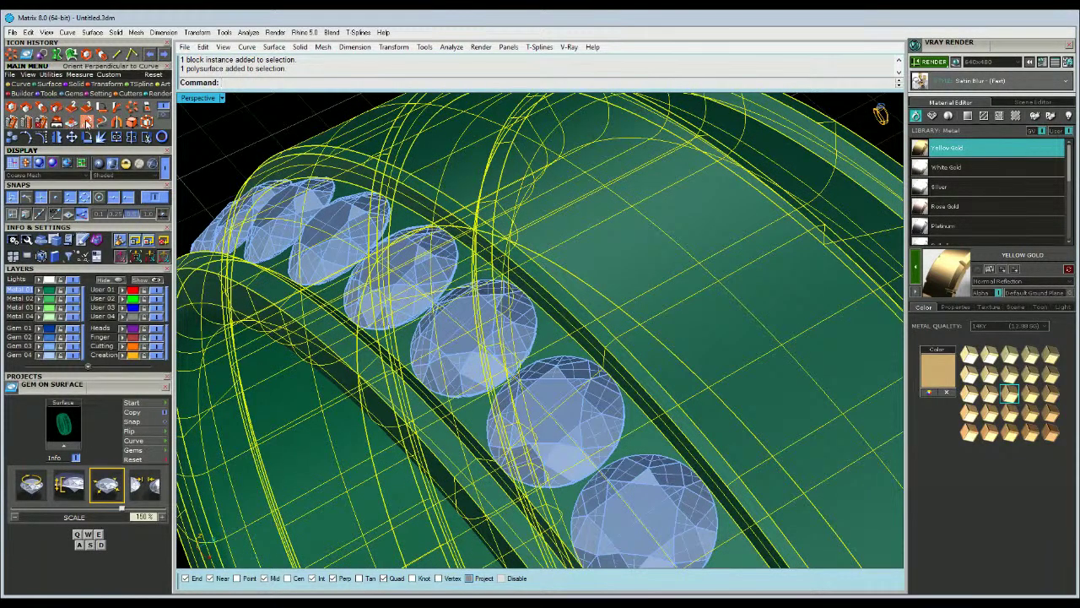
left_click(165, 115)
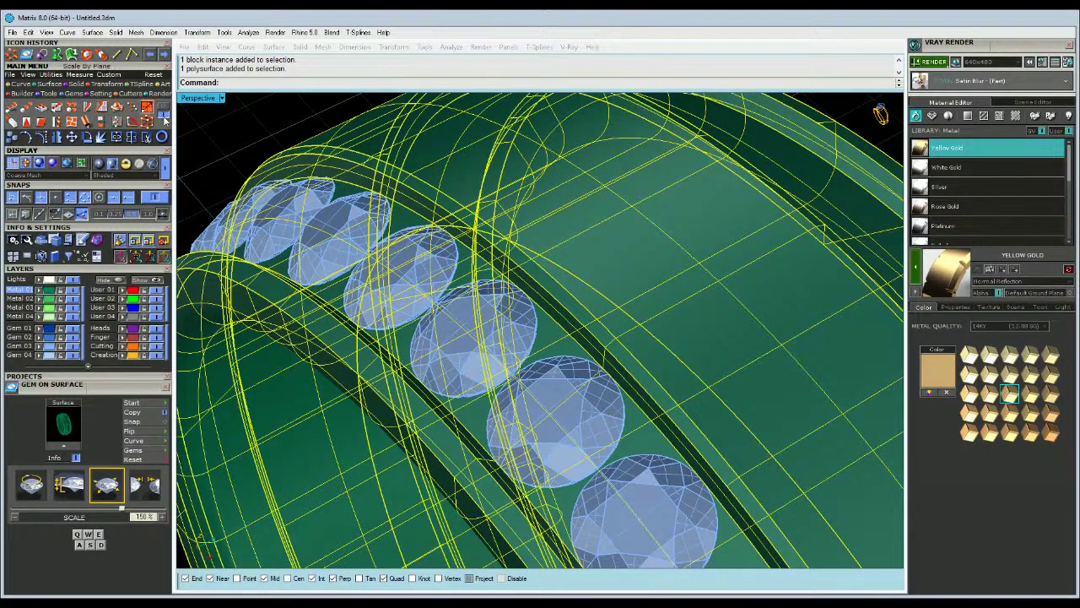
left_click(166, 106)
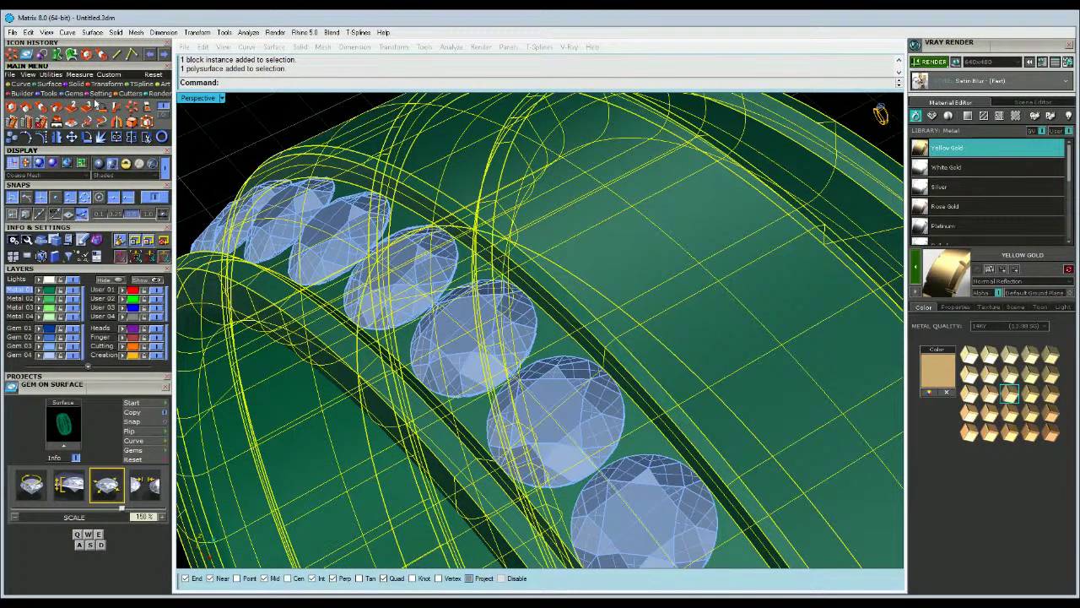
left_click(100, 94)
left_click(132, 108)
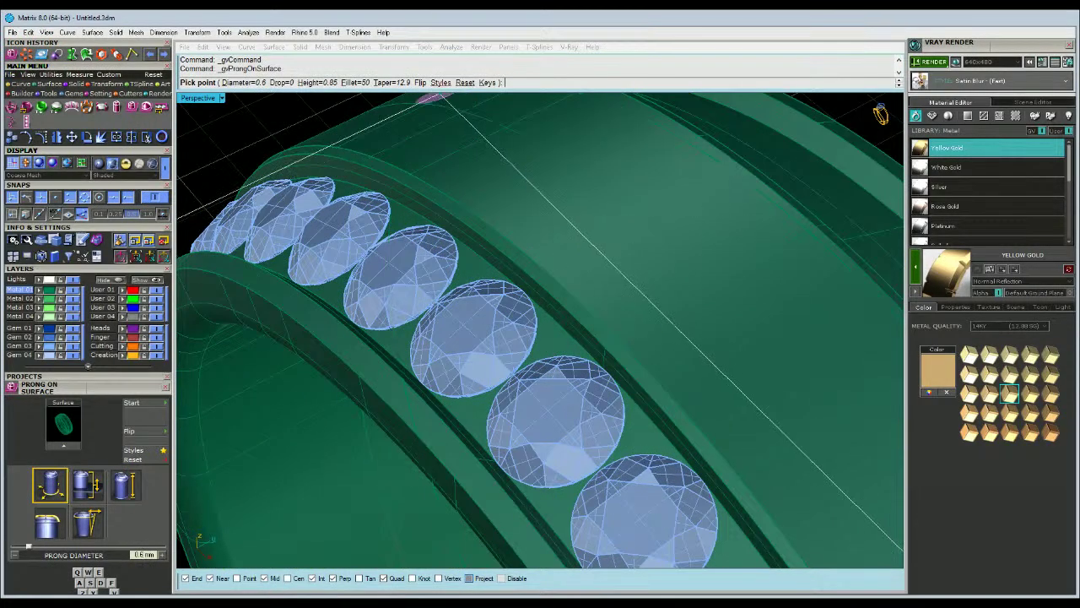
left_click(419, 81)
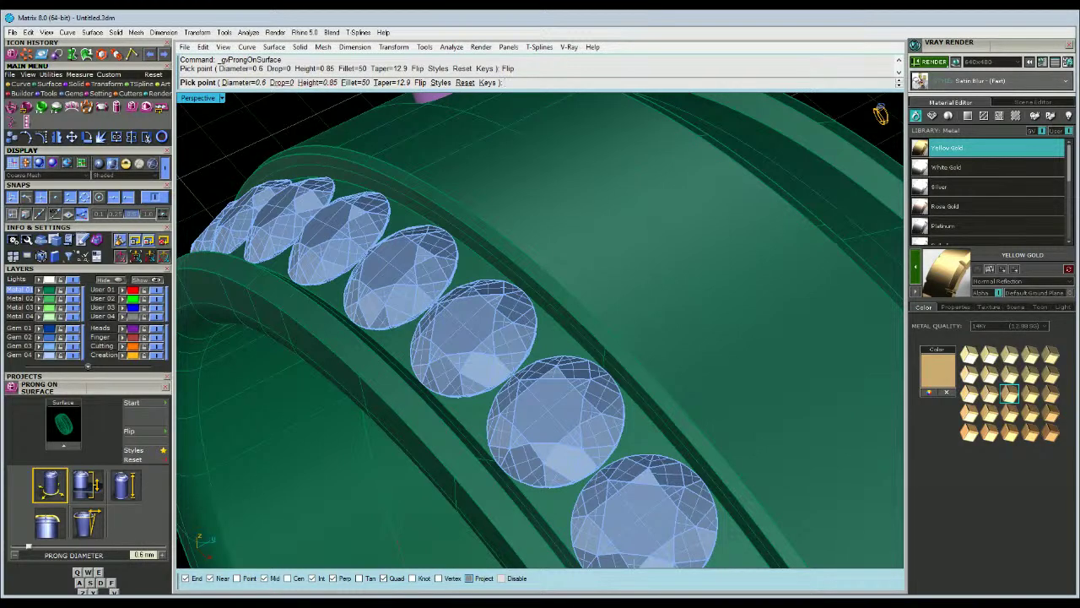
Set the prong's drop to 0.2, diameter to 0.5, taper to 0 and height to 0.4.
left_click(282, 82)
type(".2")
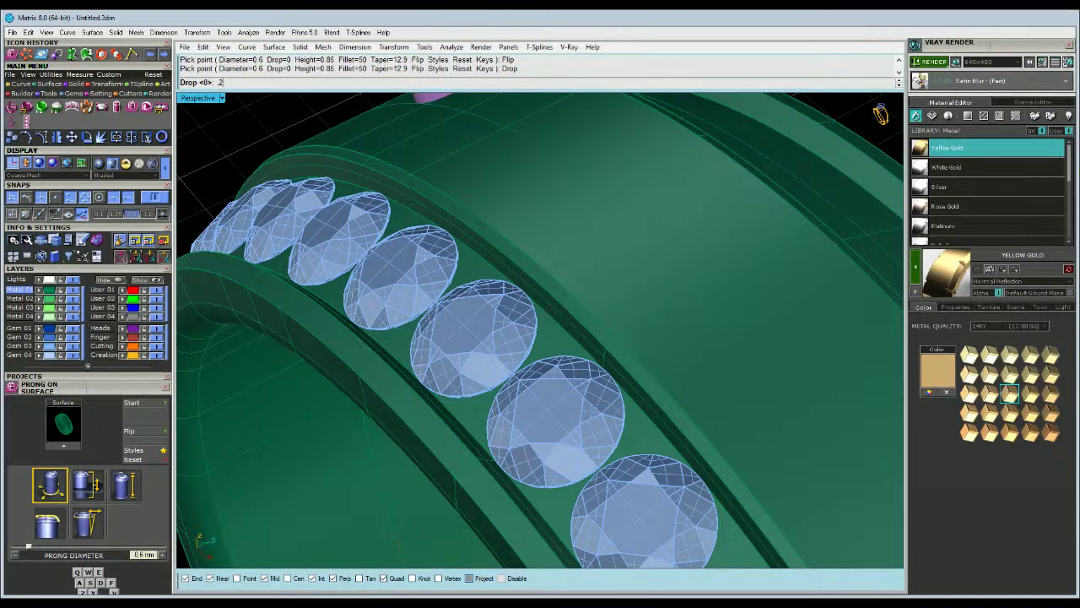
key("Return")
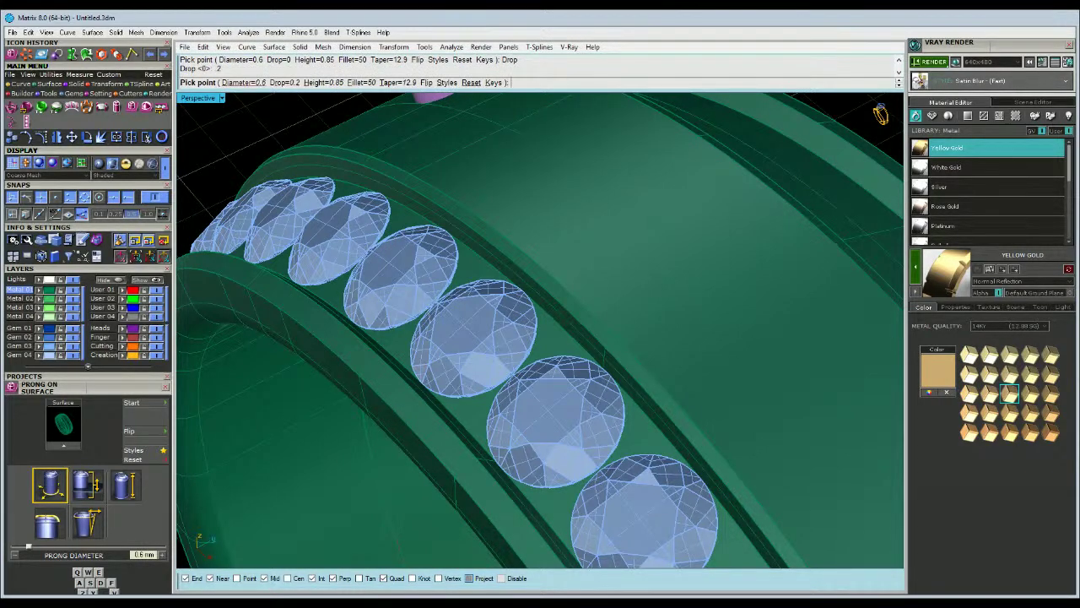
left_click(253, 83)
type(".5")
key("Return")
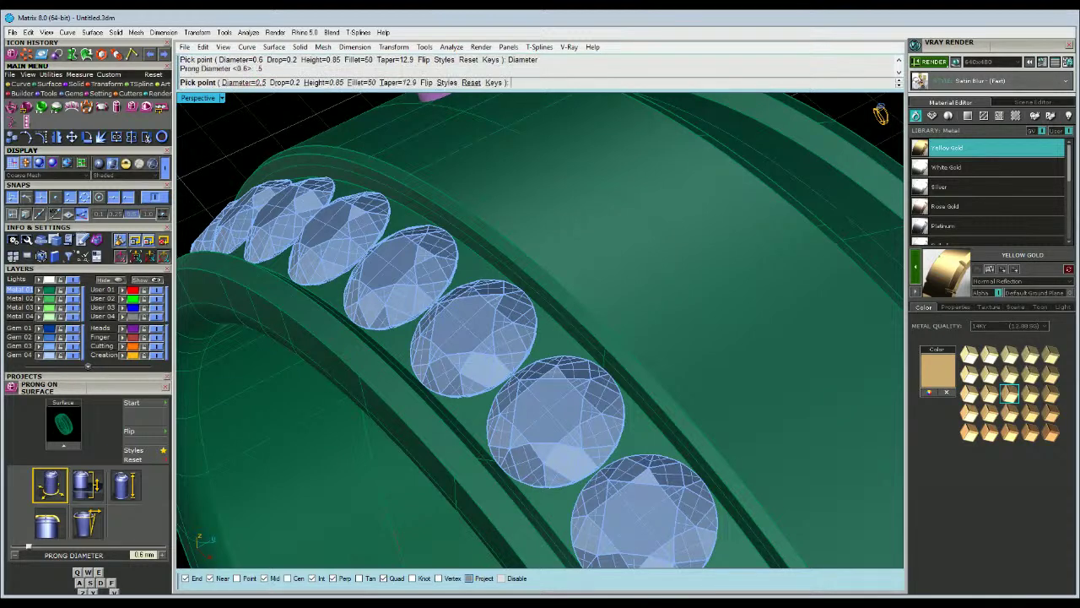
left_click(399, 83)
type("0")
key("Return")
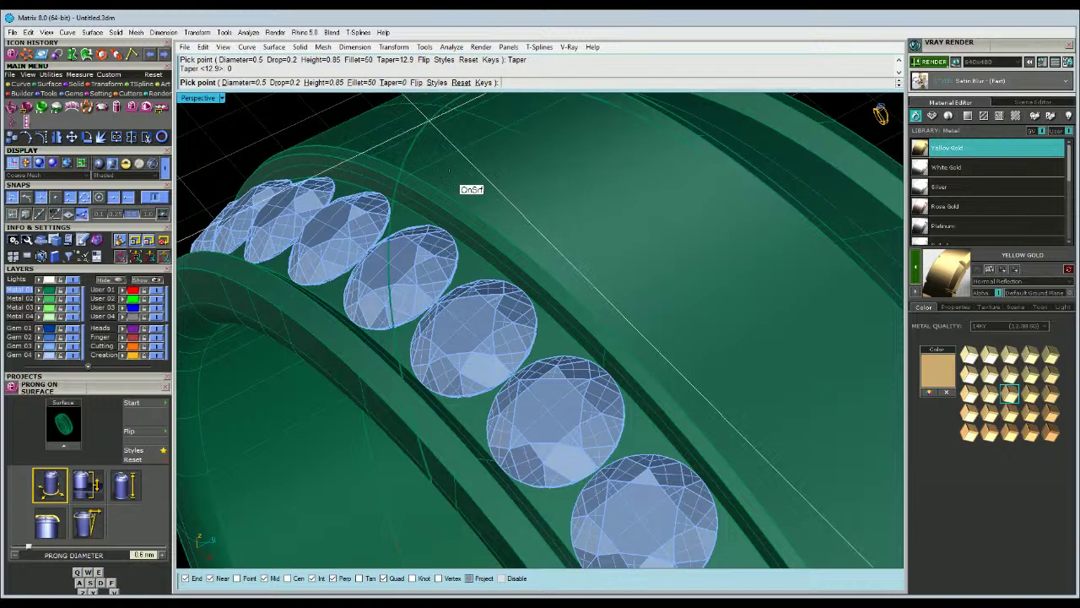
scroll(389, 269, "down", 4)
right_click_drag(389, 268, 428, 281)
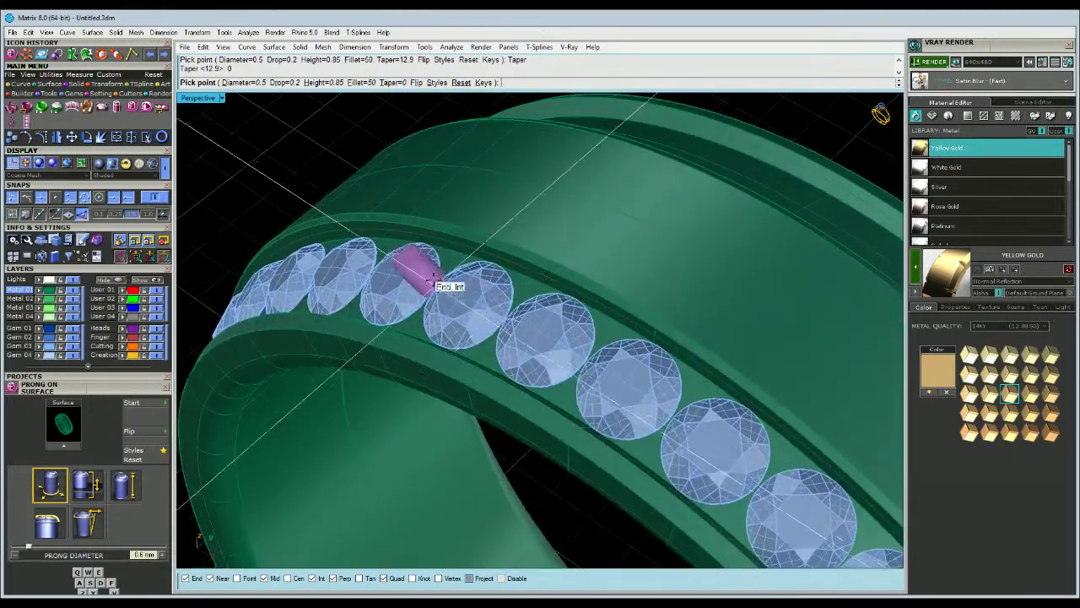
left_click(323, 83)
type(".4")
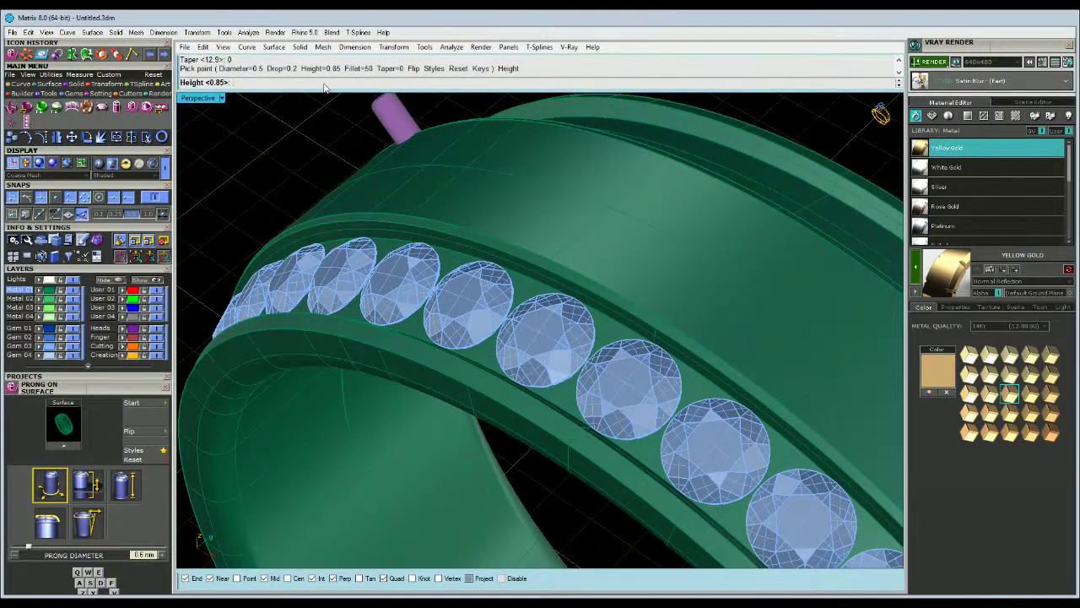
key("Return")
With object snaps off, place a prong between two neighbouring gems along the groove edge nearest the band's middle.
scroll(506, 270, "up", 5)
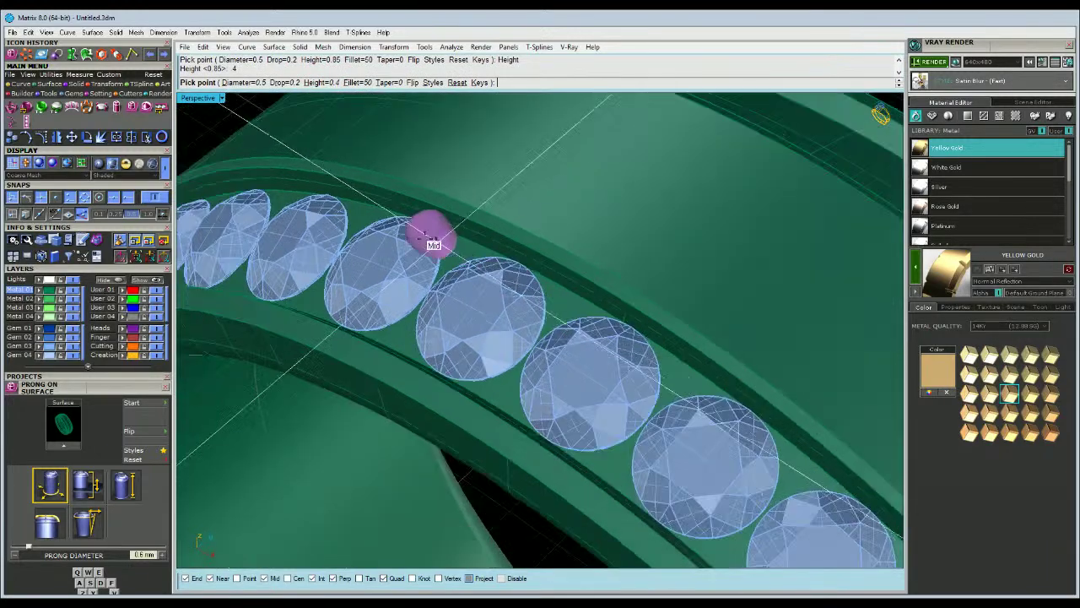
scroll(569, 362, "down", 5)
scroll(562, 357, "up", 5)
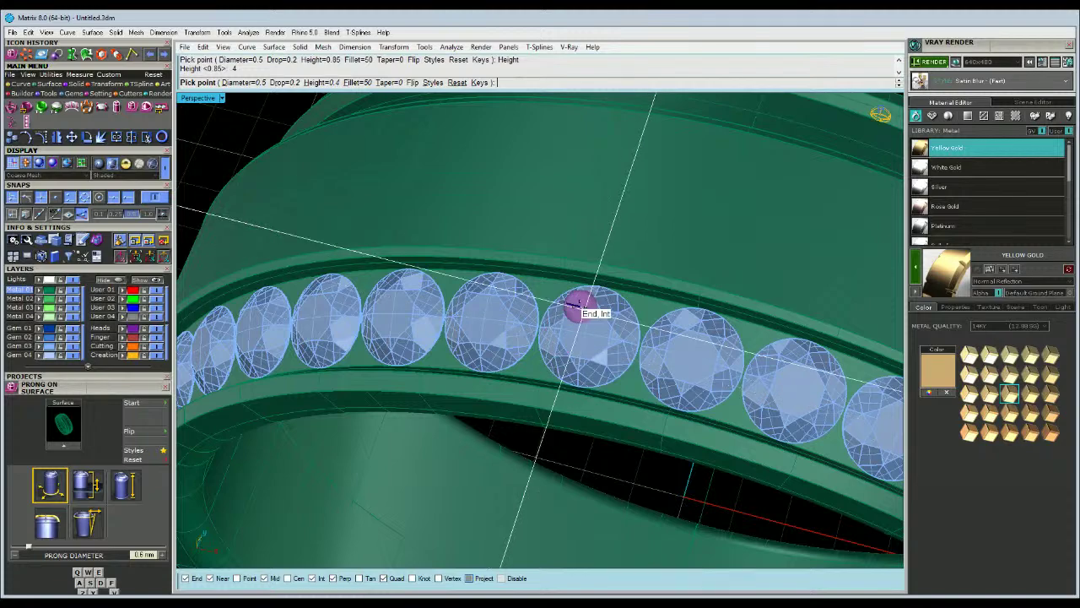
scroll(591, 333, "down", 4)
scroll(608, 348, "up", 3)
scroll(641, 355, "up", 3)
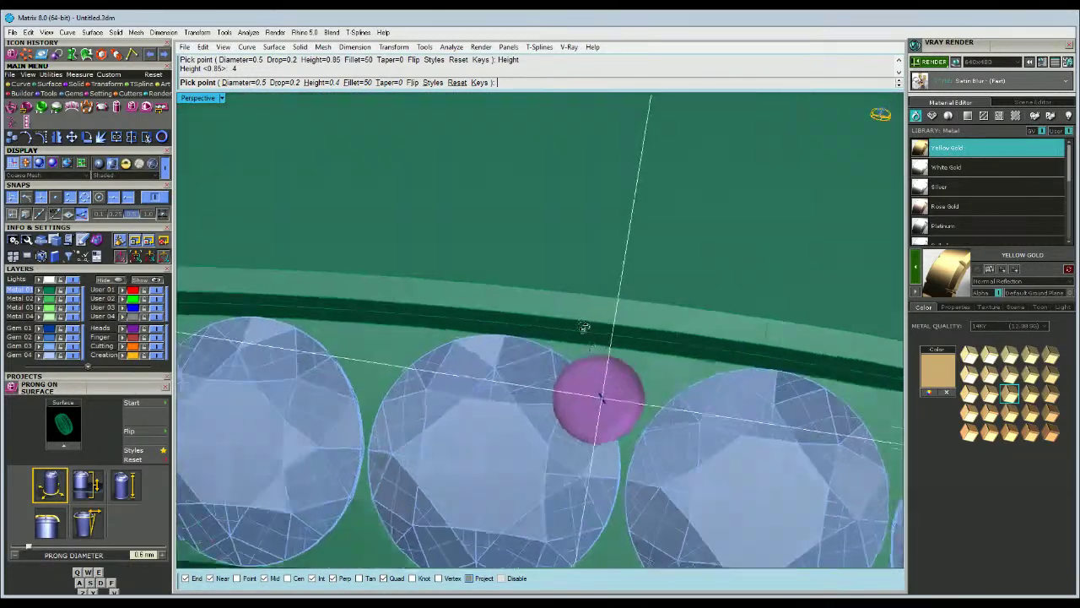
right_click_drag(584, 327, 596, 302)
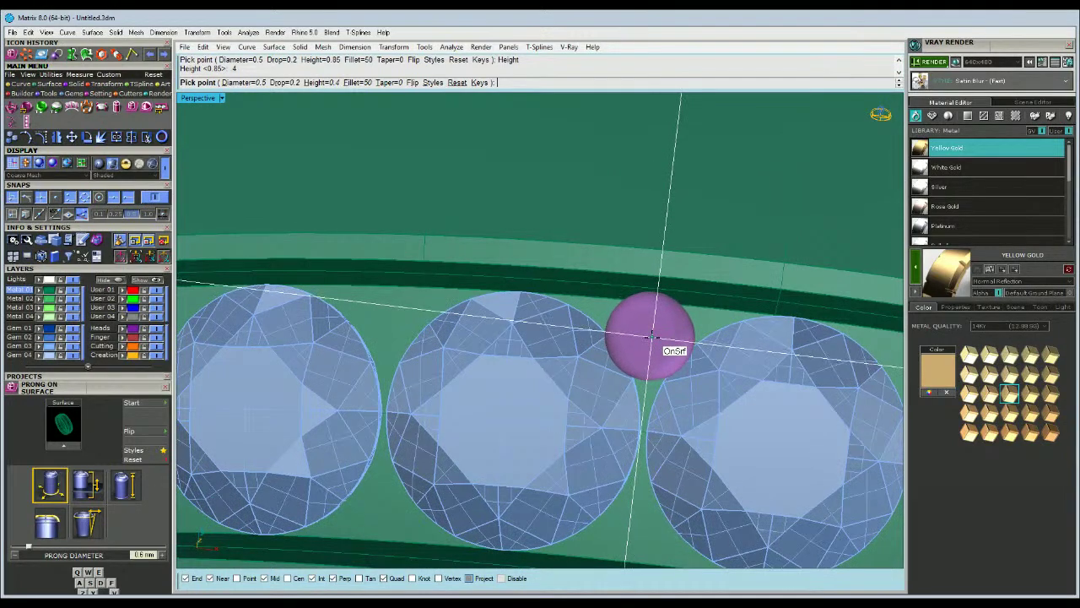
scroll(650, 317, "up", 2)
scroll(576, 319, "down", 5)
scroll(579, 362, "up", 5)
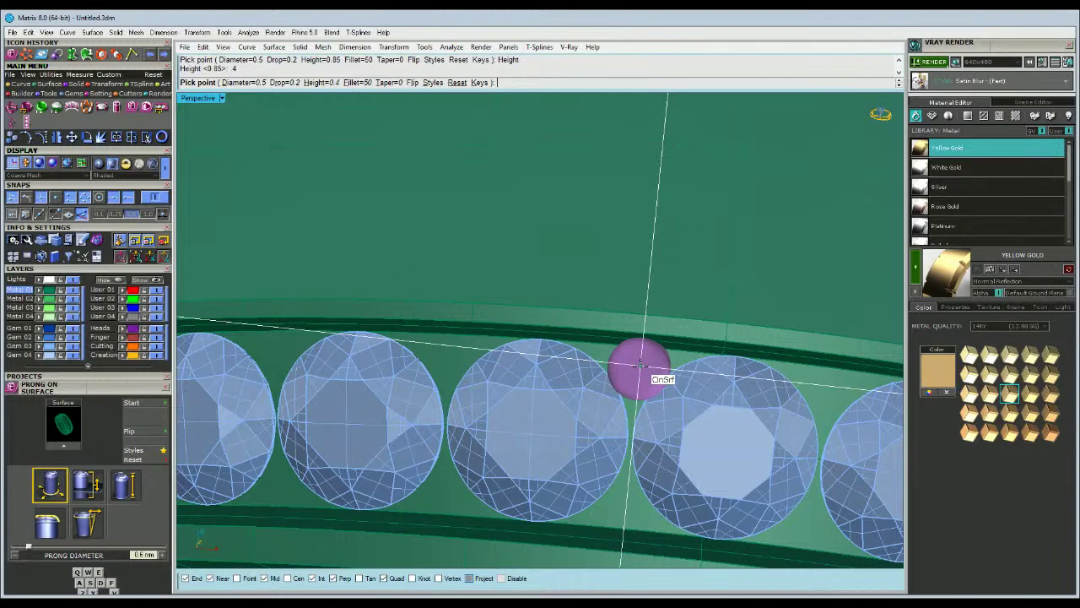
scroll(641, 364, "up", 2)
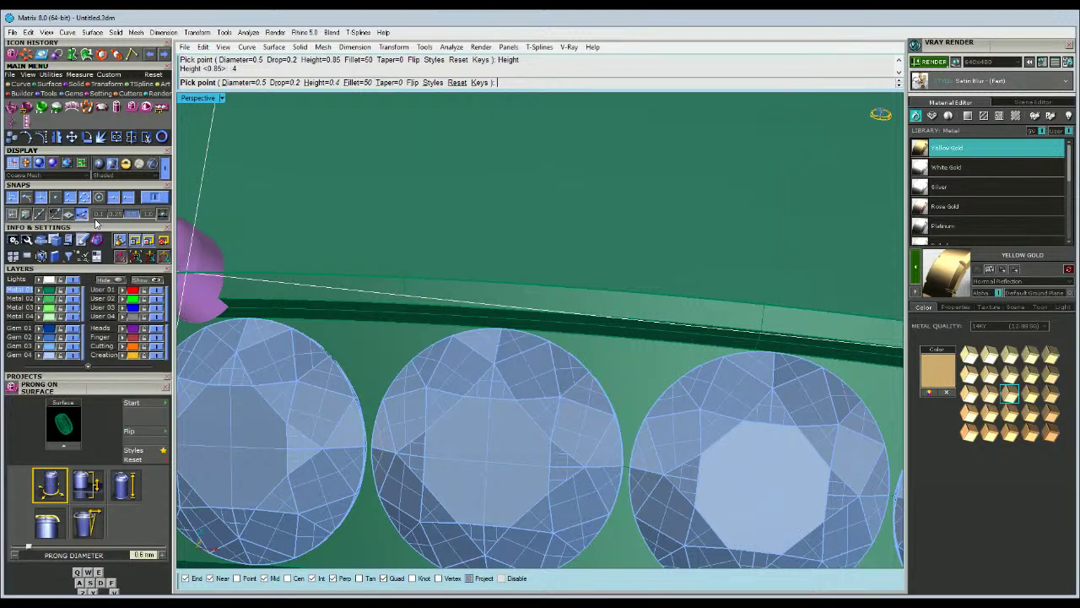
right_click_drag(478, 378, 493, 389)
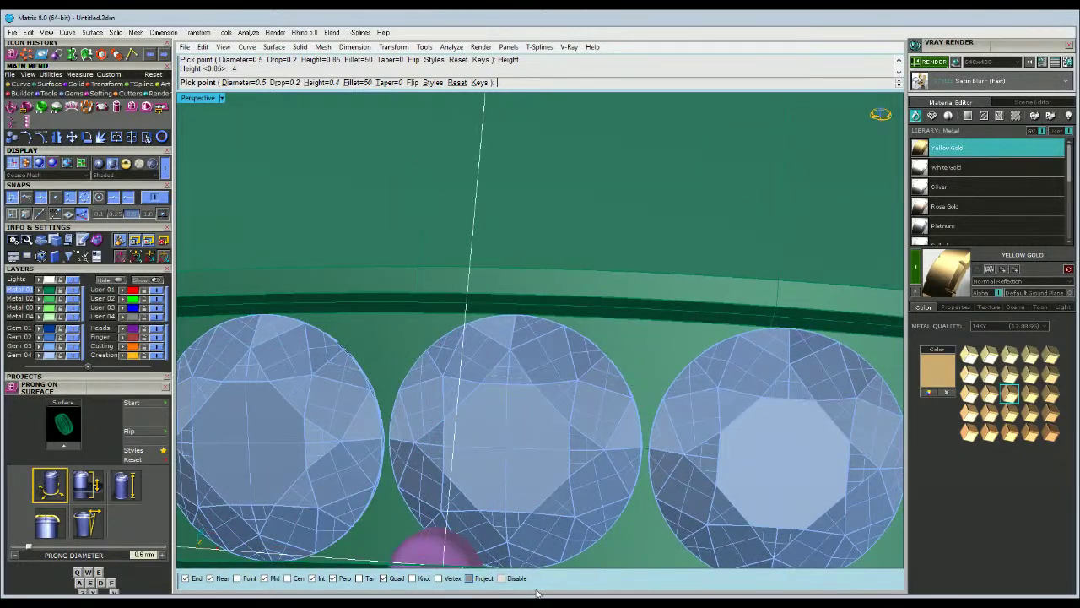
left_click(652, 360)
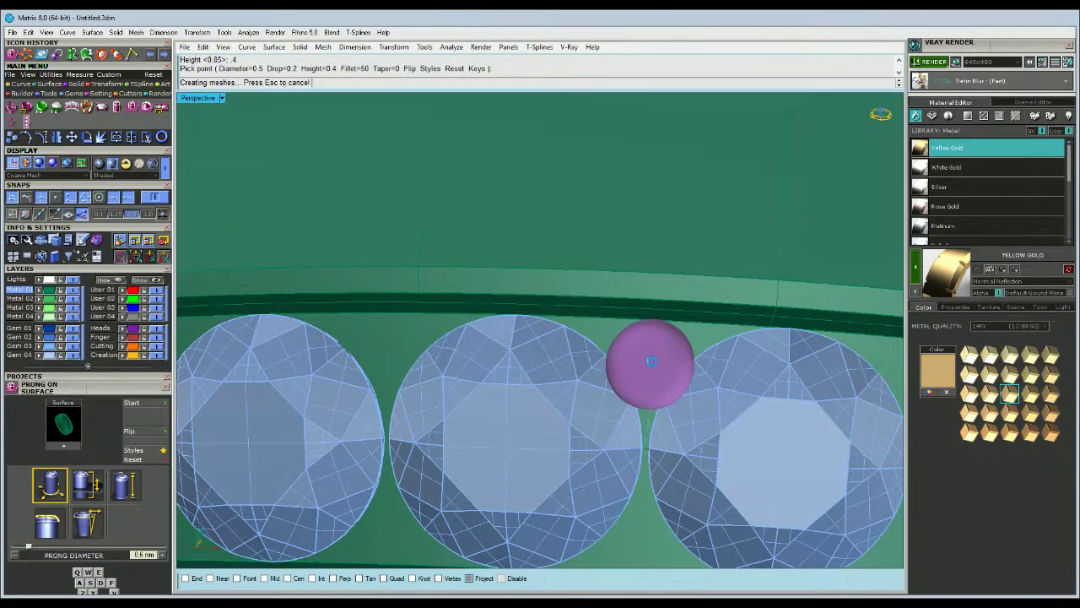
Place a matching prong between the same two gems along the groove's opposite edge and finish Prong on Surface.
scroll(652, 362, "down", 3)
scroll(657, 445, "up", 6)
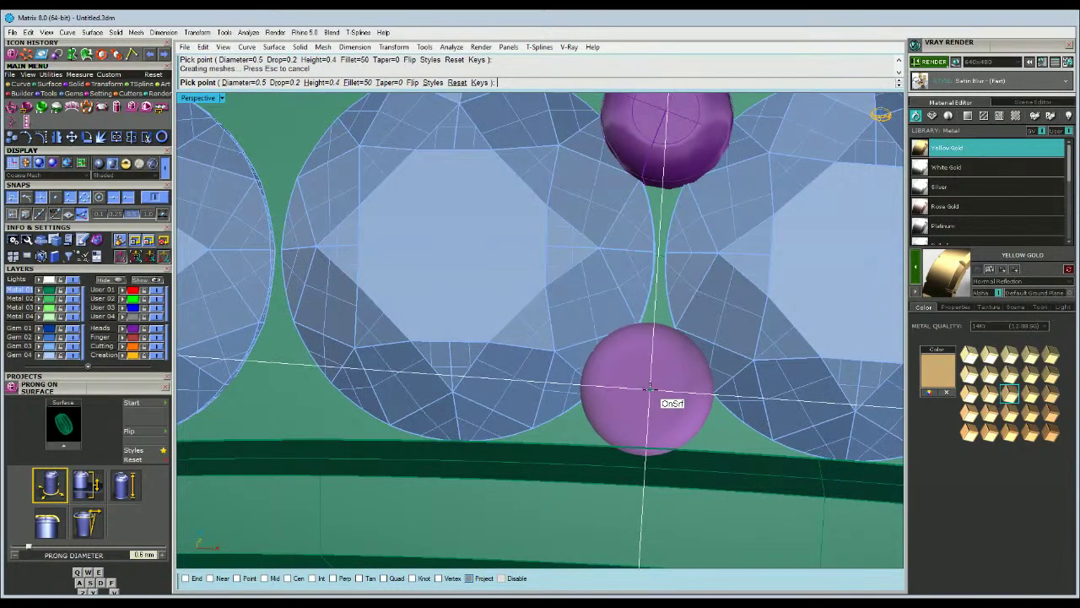
scroll(655, 383, "down", 4)
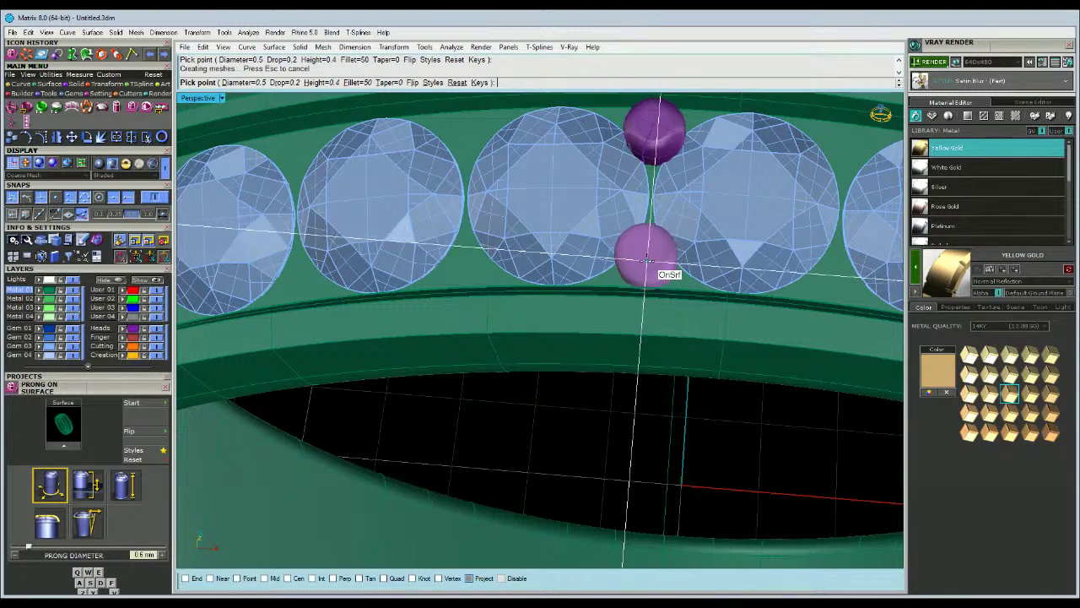
left_click(645, 256)
right_click(647, 258)
Polar array both prongs around 0,0,0 in the Through Finger view with 40 items over 360 degrees.
left_click(646, 258)
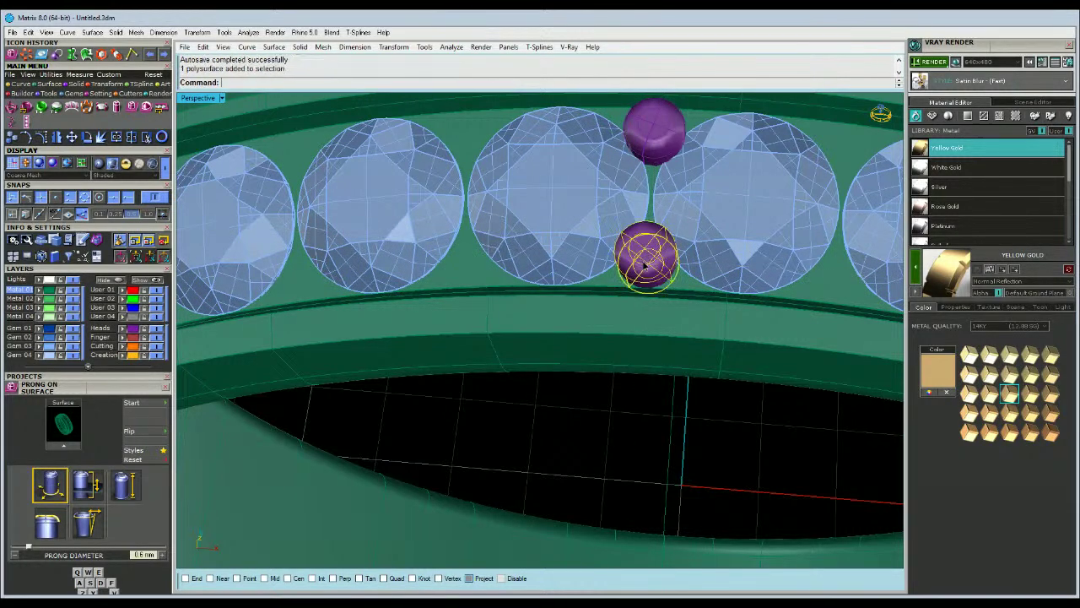
left_click(653, 148, "shift")
left_click(108, 85)
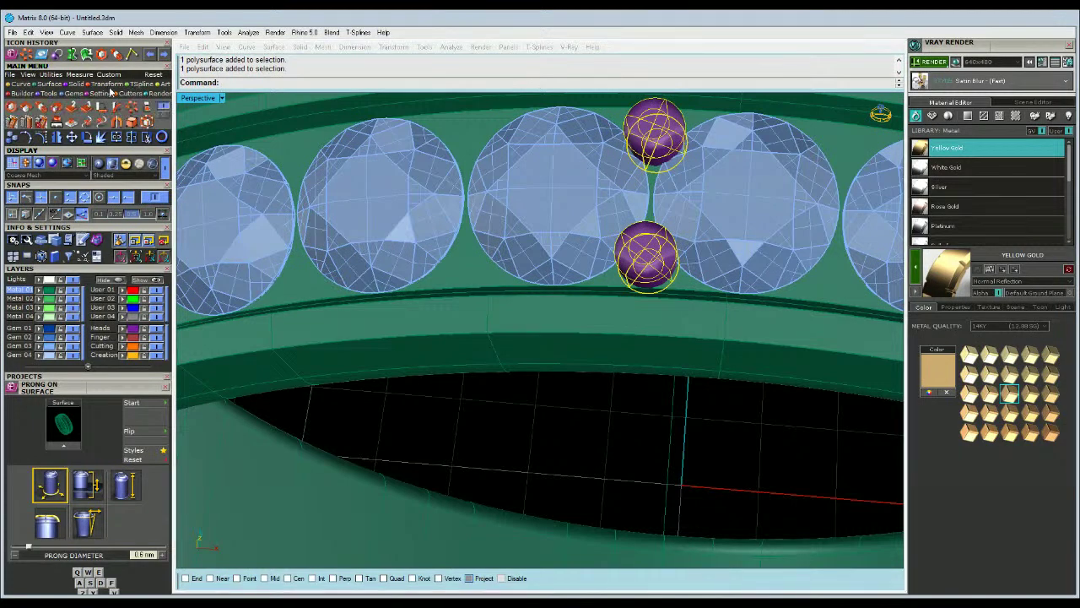
left_click(133, 111)
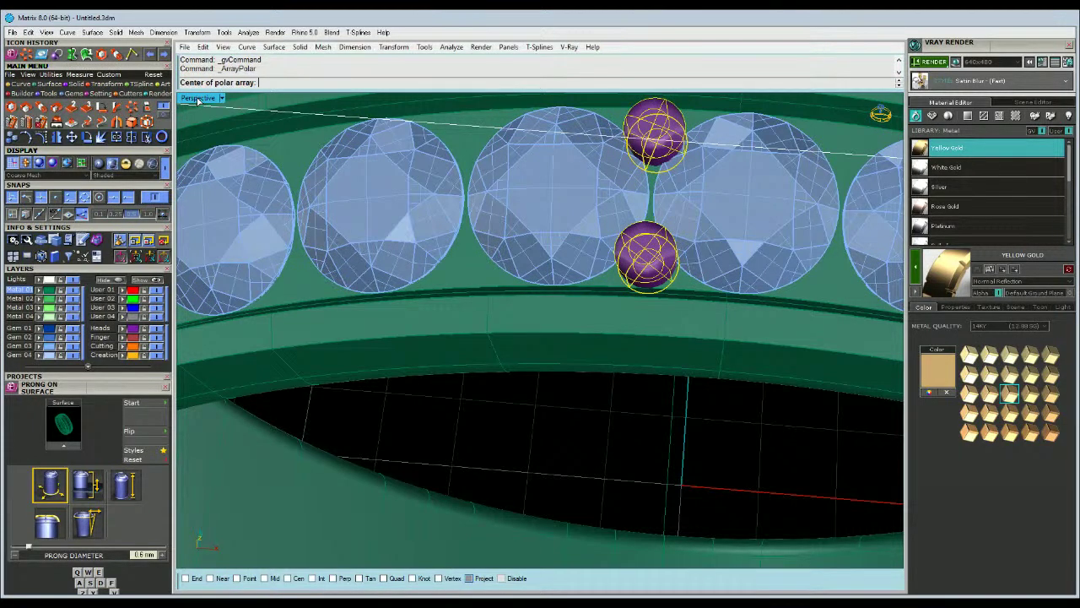
double_click(197, 99)
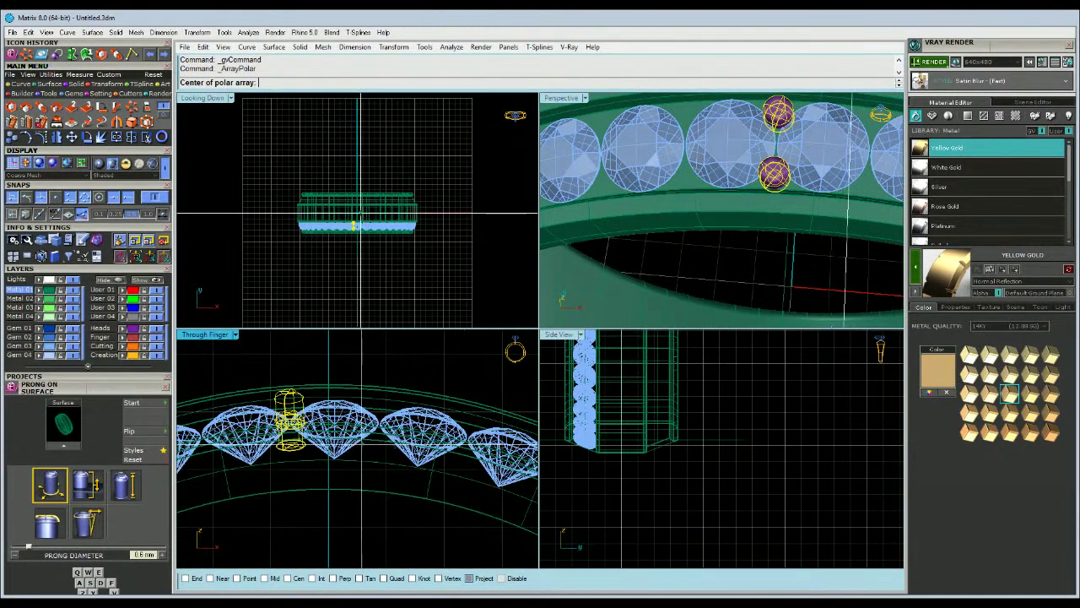
right_click_drag(361, 428, 395, 424)
type("0,0,0")
key("Return")
key("Return")
key("Return")
key("Return")
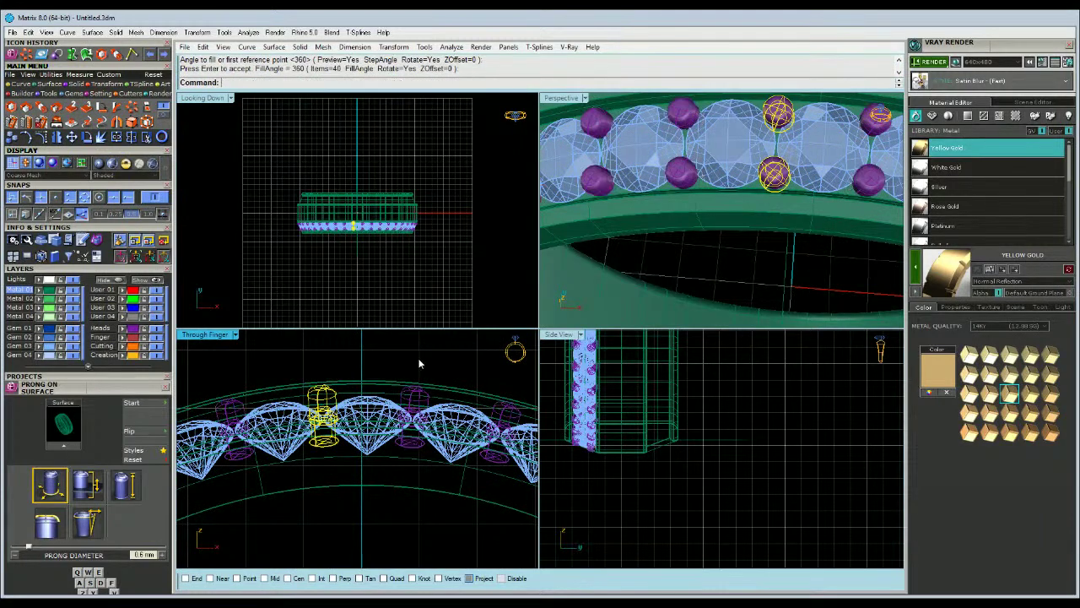
key("Escape")
Load the gem at the top of the band into Gem Cutter and set the cutter mode to Azure.
double_click(564, 99)
scroll(480, 405, "down", 5)
right_click_drag(480, 405, 494, 360)
scroll(495, 361, "down", 5)
scroll(565, 184, "up", 5)
left_click(565, 184)
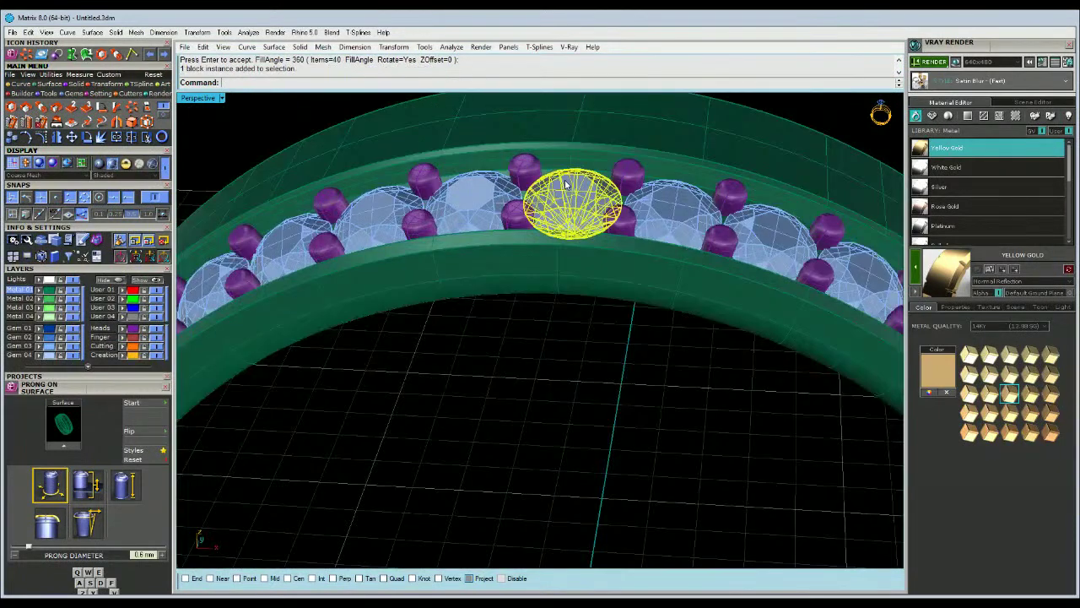
left_click(104, 121)
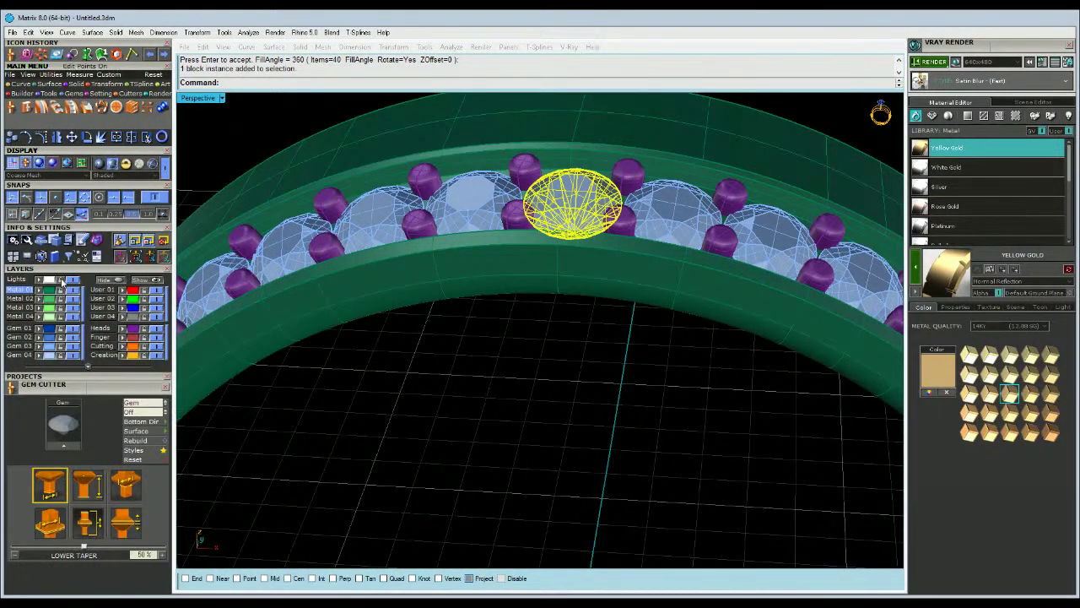
left_click(70, 447)
right_click_drag(544, 460, 484, 394)
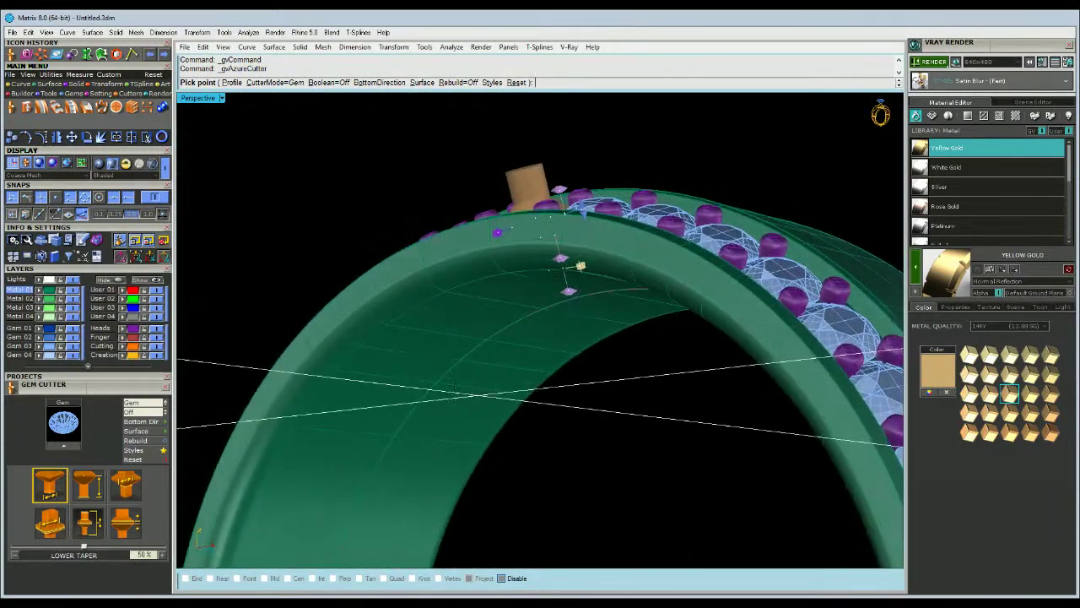
left_click(145, 408)
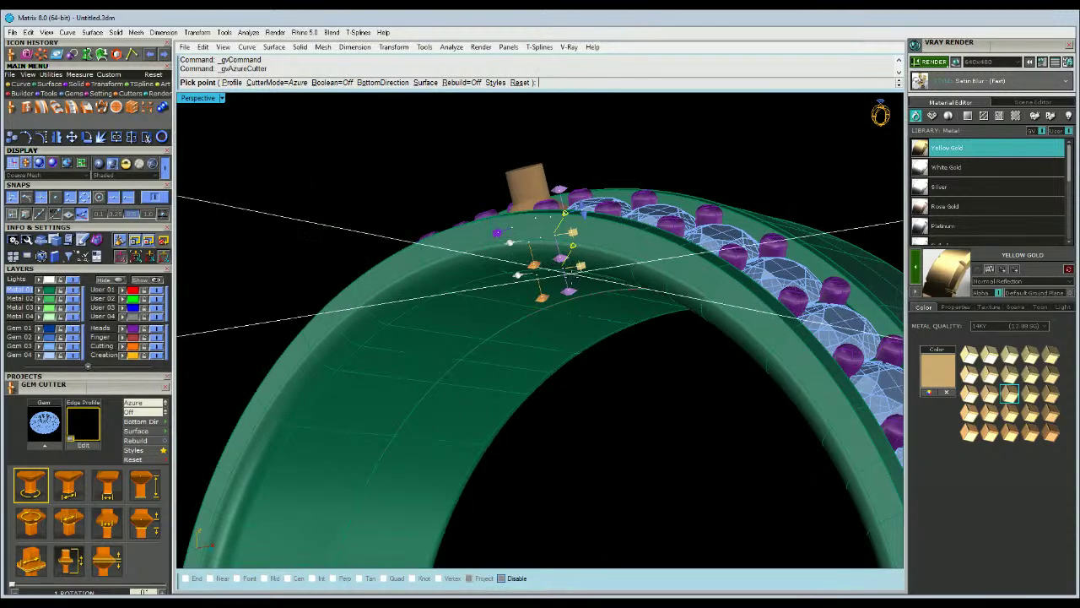
Increase the cutter's lower depth so that it passes through the inside surface of the band.
right_click_drag(569, 291, 525, 311)
scroll(572, 286, "up", 5)
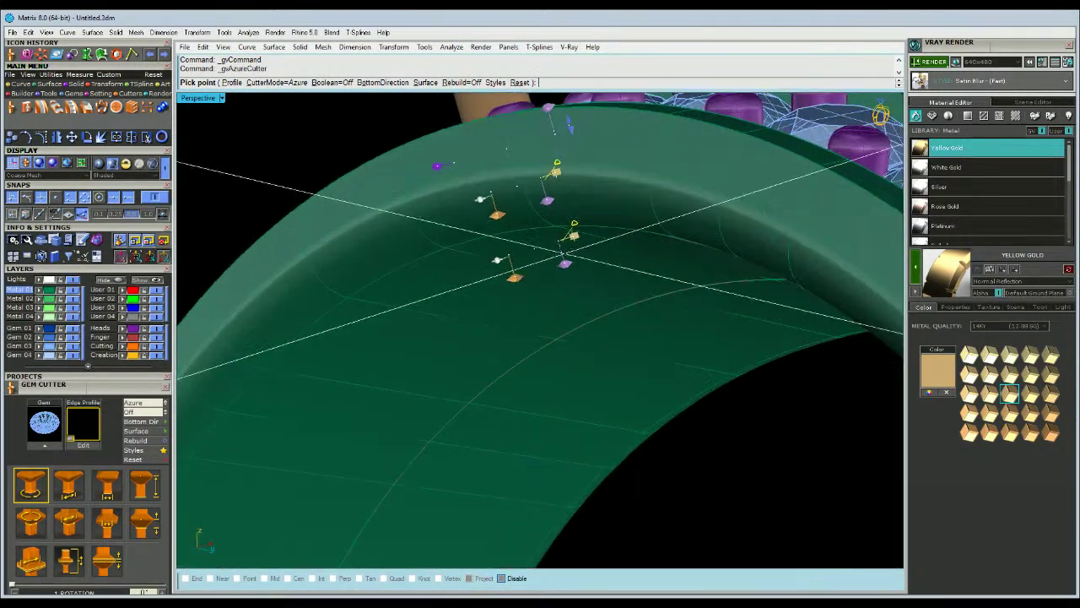
left_click_drag(575, 234, 582, 278)
right_click_drag(584, 277, 564, 300)
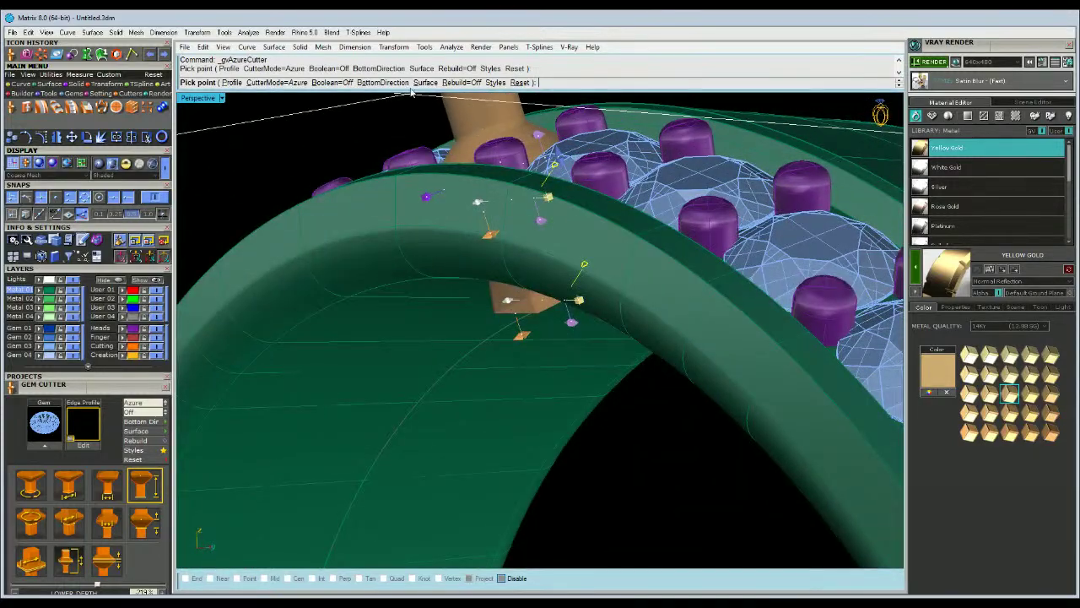
Set the cutter's Boolean option to On and assign the band as its surface.
left_click(340, 83)
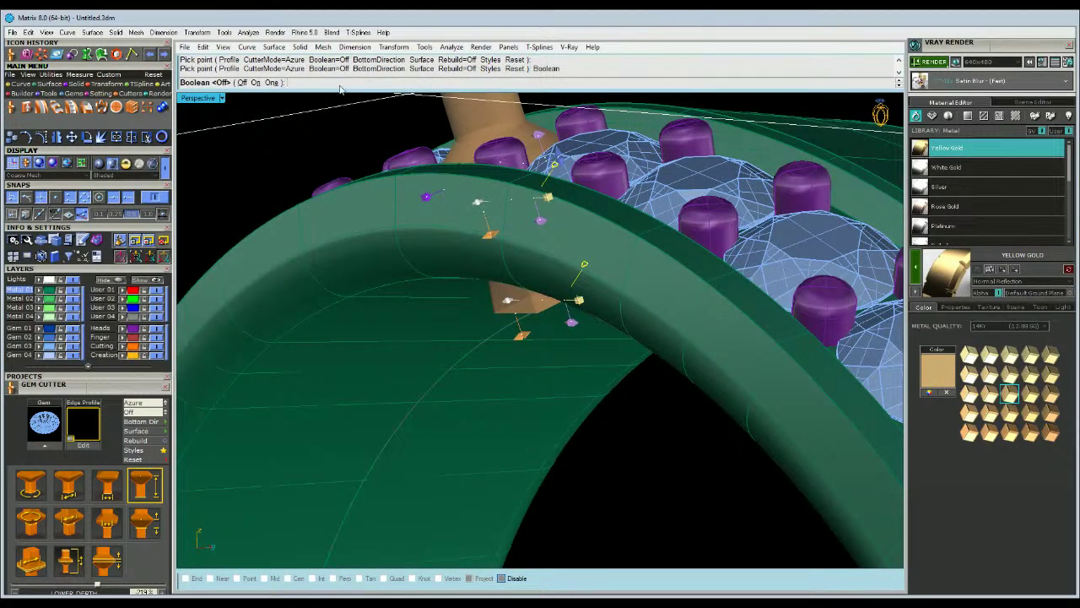
left_click(256, 82)
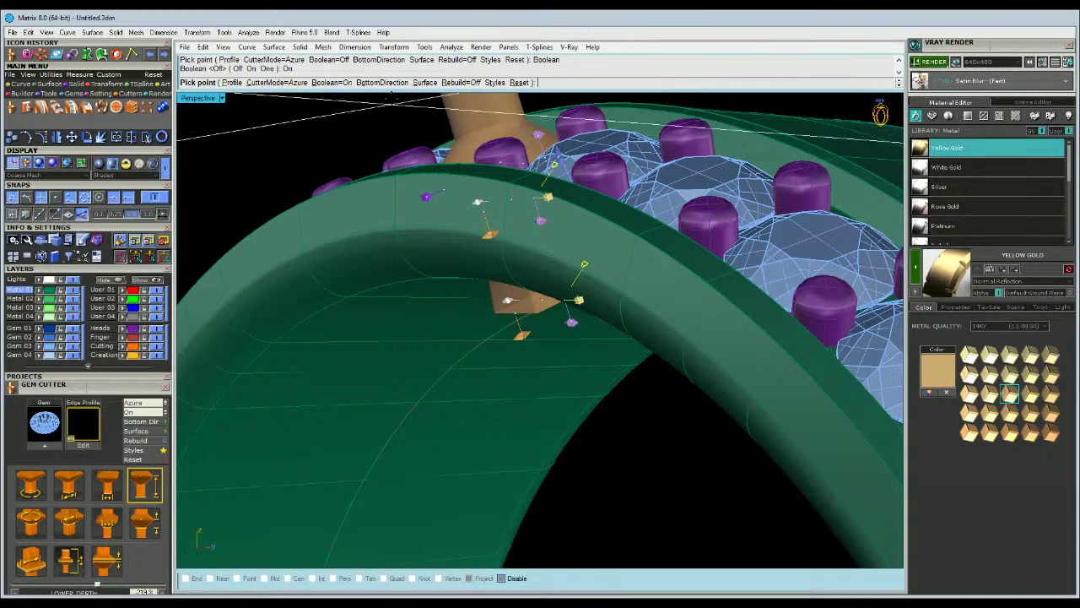
left_click(424, 83)
left_click(427, 203)
mouse_move(429, 204)
right_mouse_down()
mouse_move(475, 227)
mouse_move(456, 158)
mouse_move(427, 179)
mouse_move(422, 242)
mouse_move(499, 284)
mouse_move(451, 244)
mouse_move(439, 213)
right_mouse_up()
mouse_move(492, 301)
right_mouse_down()
mouse_move(496, 316)
mouse_move(499, 302)
right_mouse_up()
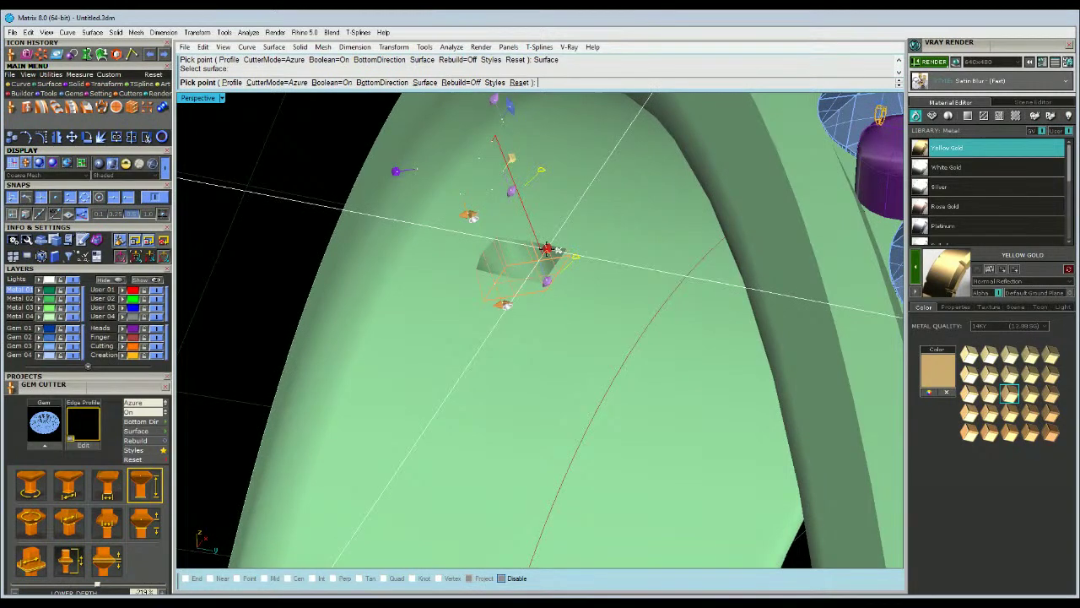
Adjust the azure's lower opening with its handles inside the band and create the gem cutter.
left_click(549, 249)
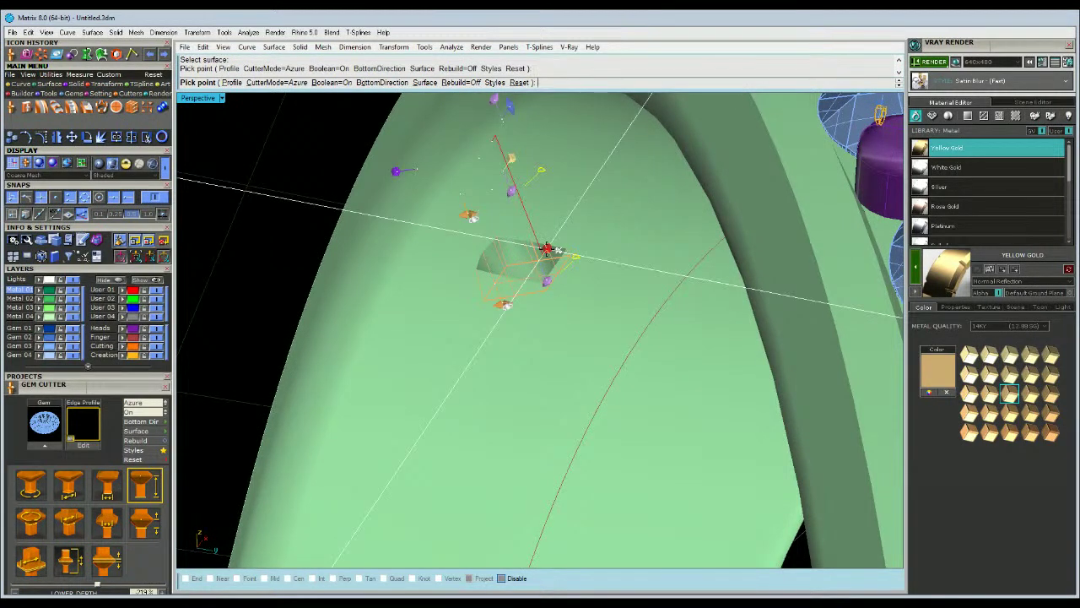
right_click_drag(549, 249, 540, 235)
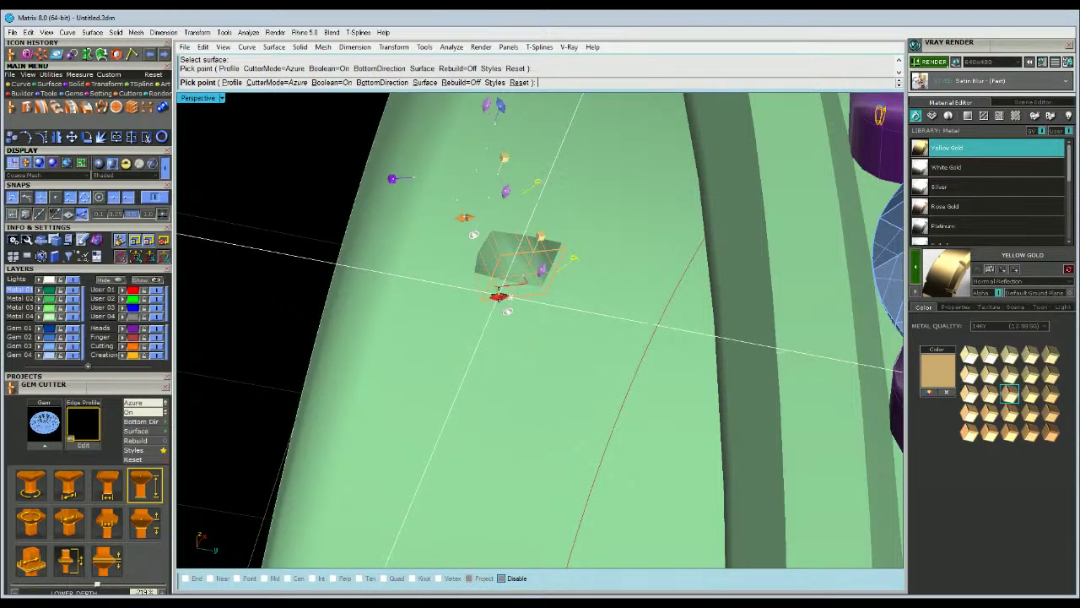
right_click_drag(502, 295, 405, 245)
right_click(604, 343)
Explode the gem cutter into separate surfaces and clear the selection.
left_click(577, 323)
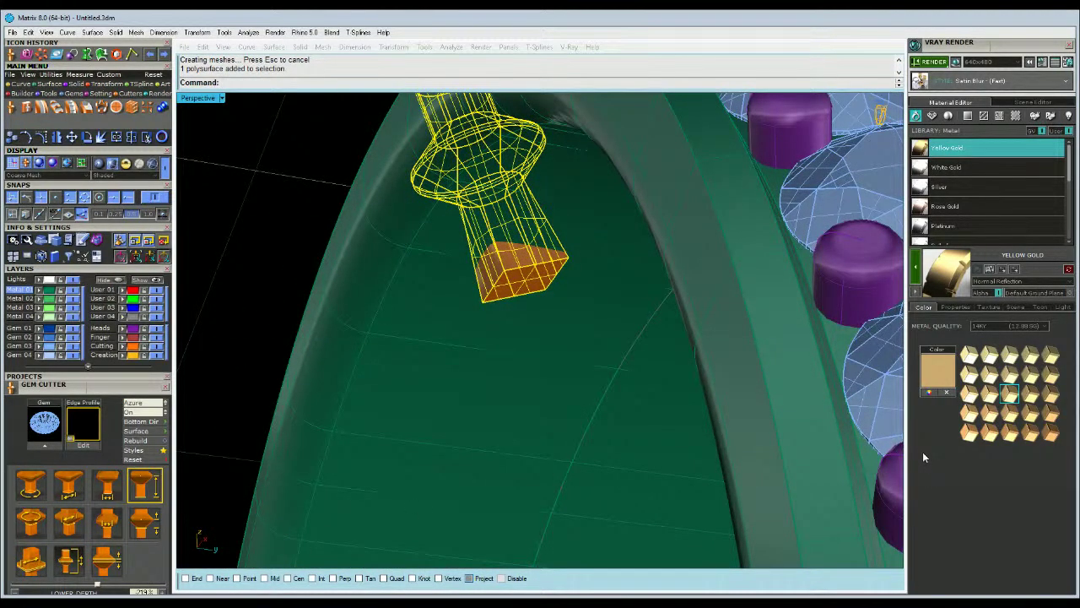
right_click_drag(406, 351, 446, 343)
left_click(102, 138)
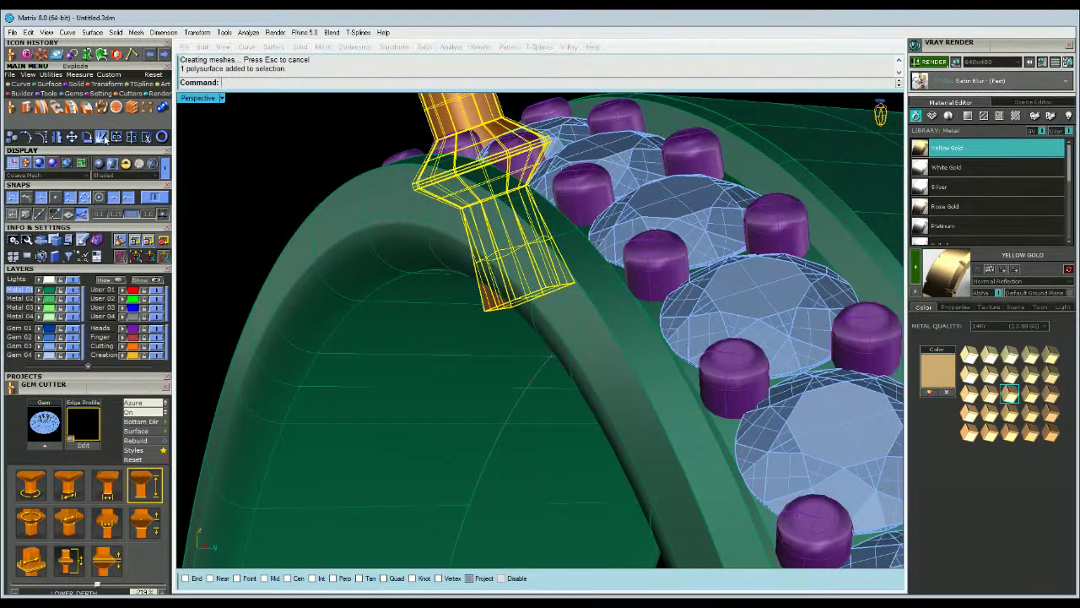
left_click(28, 137)
right_click_drag(339, 268, 619, 345)
key("Escape")
Turn on the control points of the surfaces forming the cutter's lower section in the Through Finger view.
double_click(199, 98)
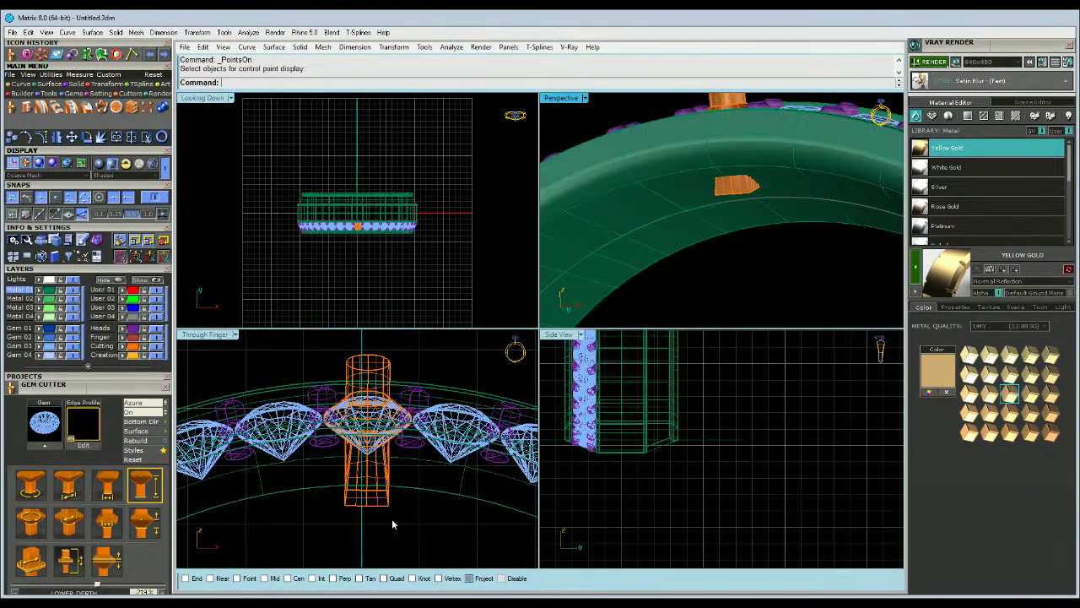
scroll(393, 523, "up", 3)
left_click_drag(425, 520, 312, 477)
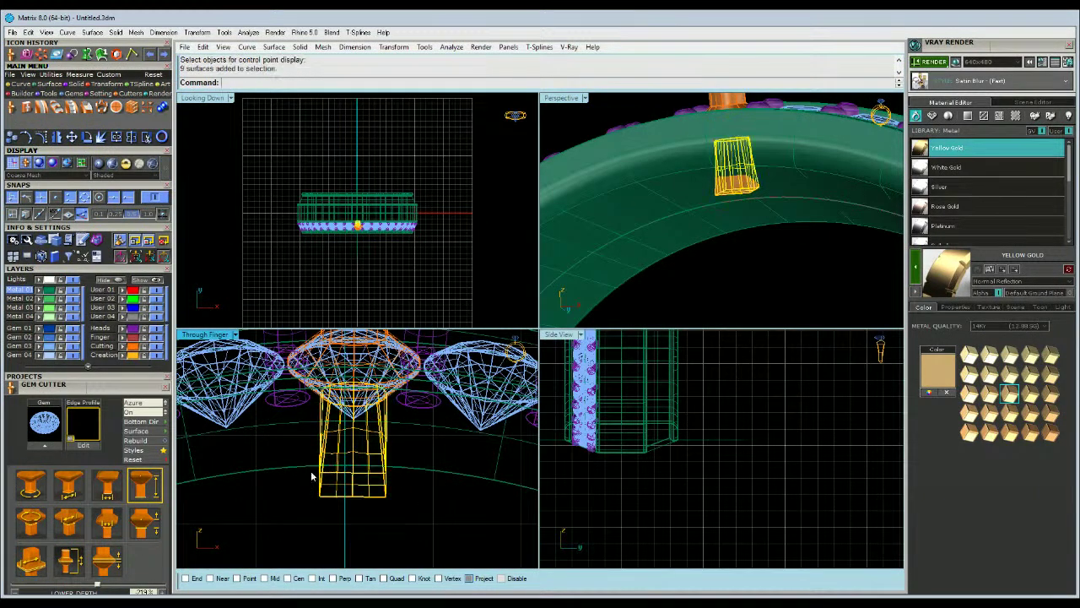
left_click(45, 140)
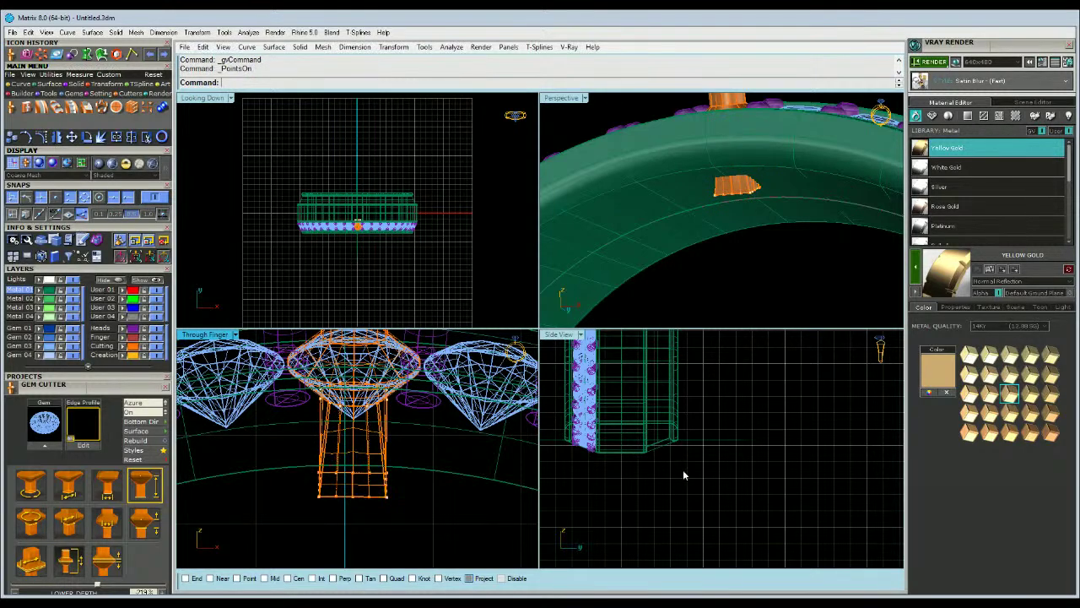
Select the control points at the cutter's lower end and move them sideways toward the band's nearer outer edge in the Side View.
scroll(680, 460, "down", 4)
right_click_drag(650, 382, 640, 483)
scroll(633, 432, "up", 4)
scroll(626, 467, "up", 4)
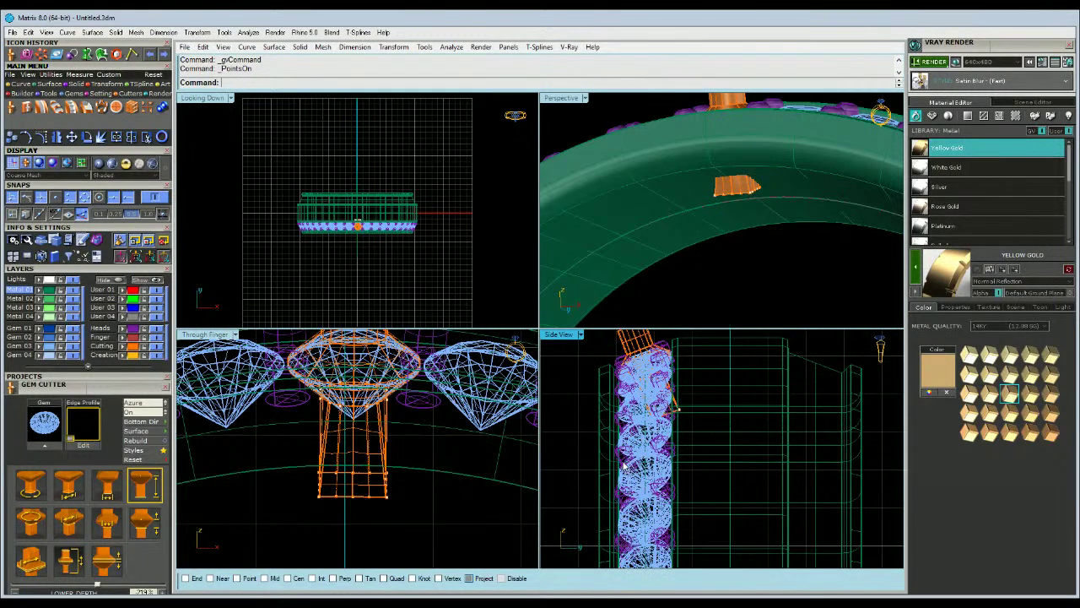
left_click_drag(311, 475, 414, 526)
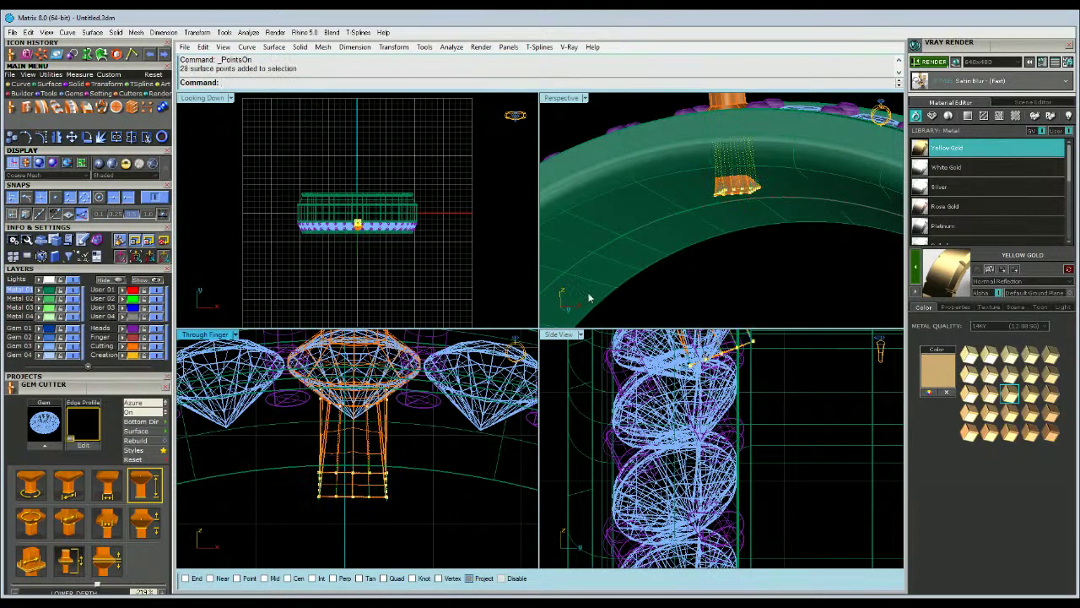
double_click(557, 335)
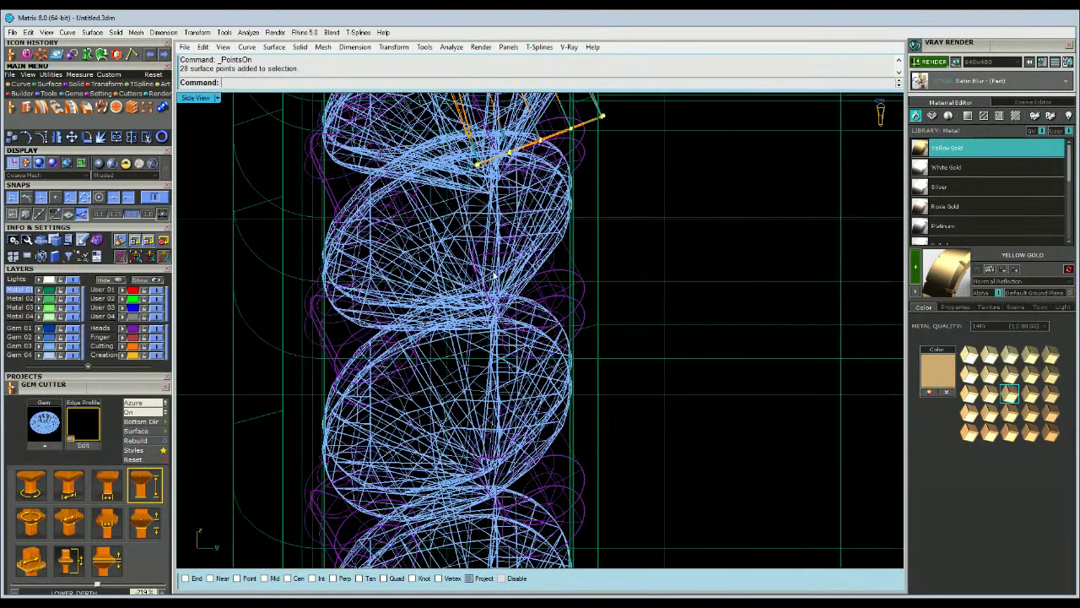
left_click(72, 137)
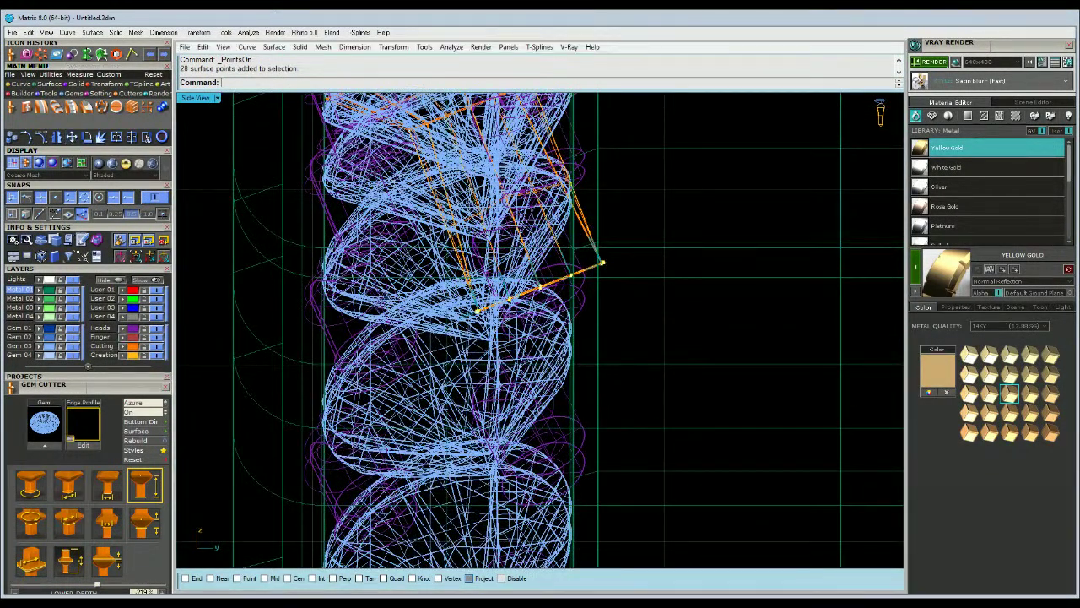
left_click(690, 318)
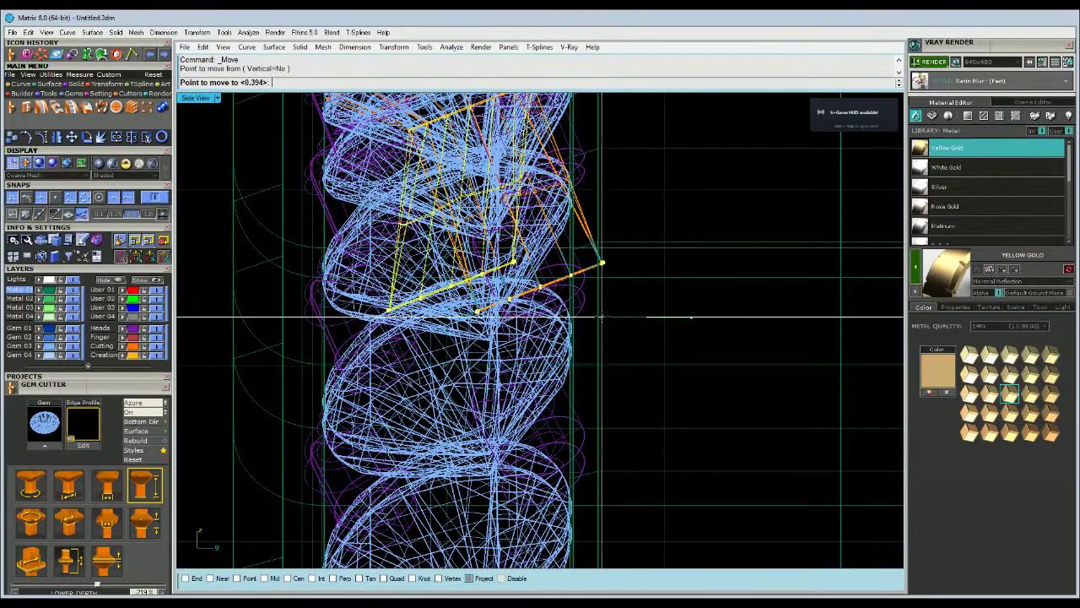
left_click(593, 314)
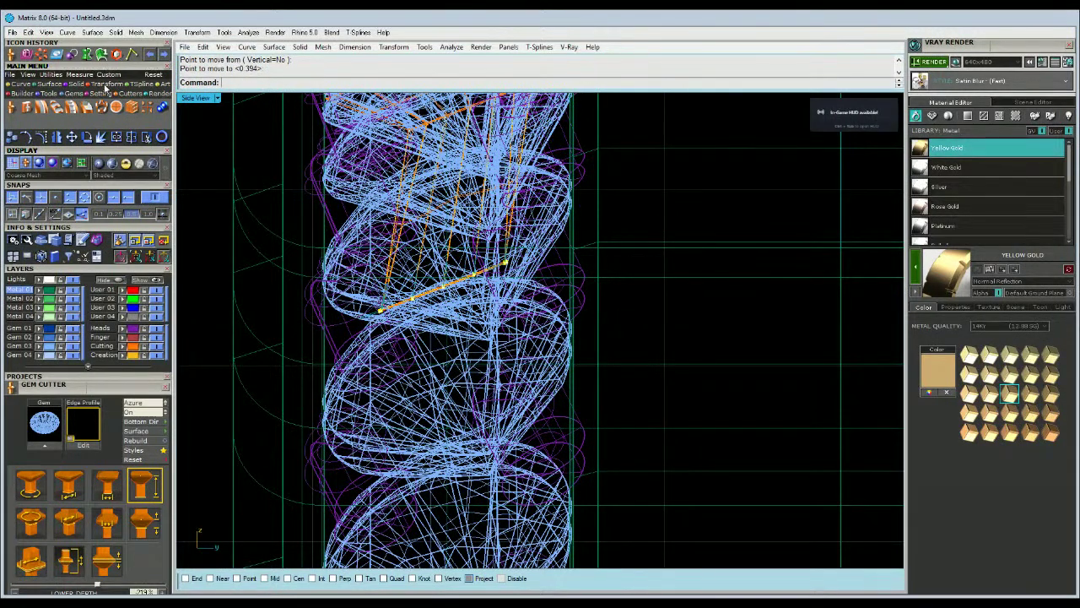
Shear the selected control points from their lowest corner so the cutter's slanted bottom becomes horizontal in the Side View.
left_click(132, 137)
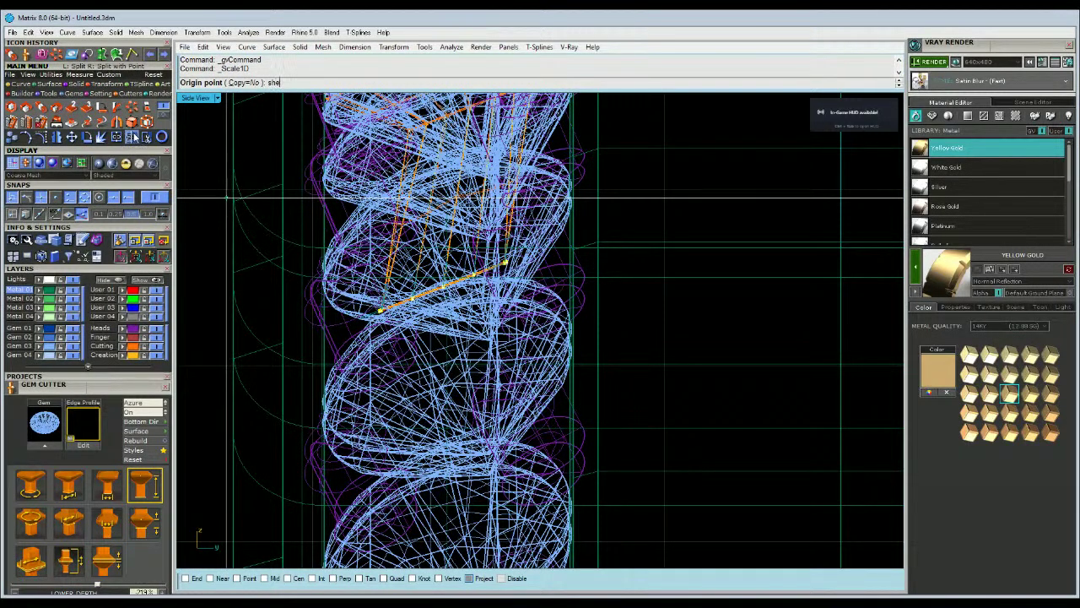
key("Escape")
type("Shear")
key("Return")
key("Return")
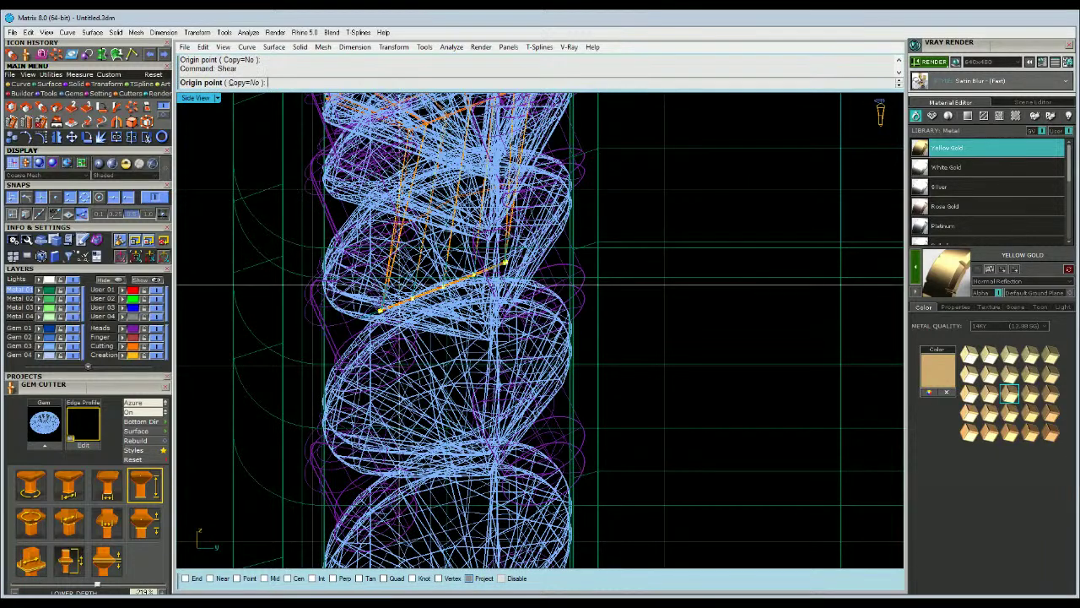
left_click(380, 311)
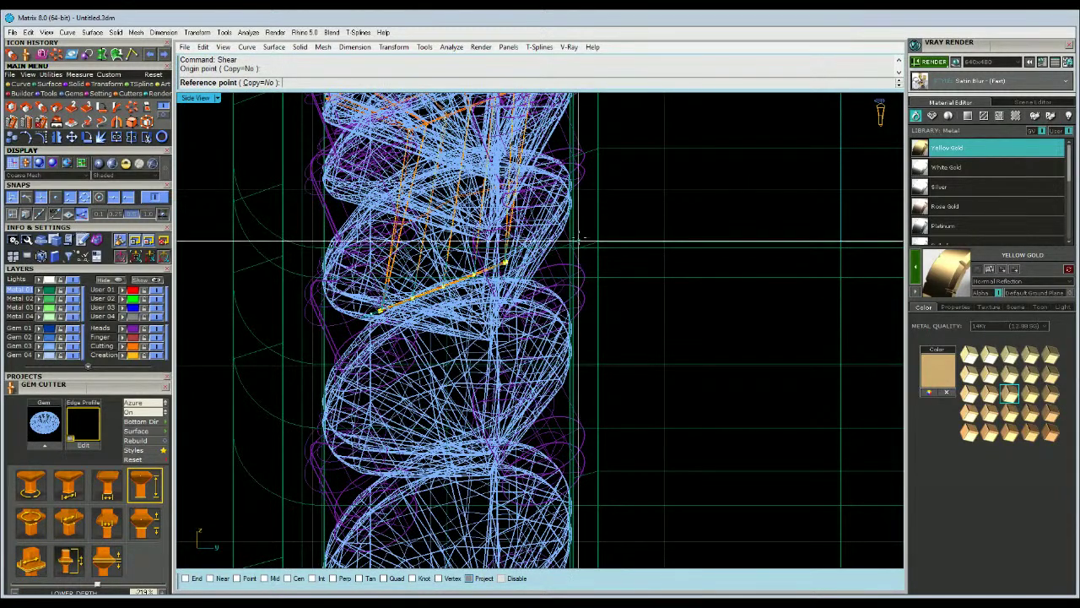
left_click(588, 241)
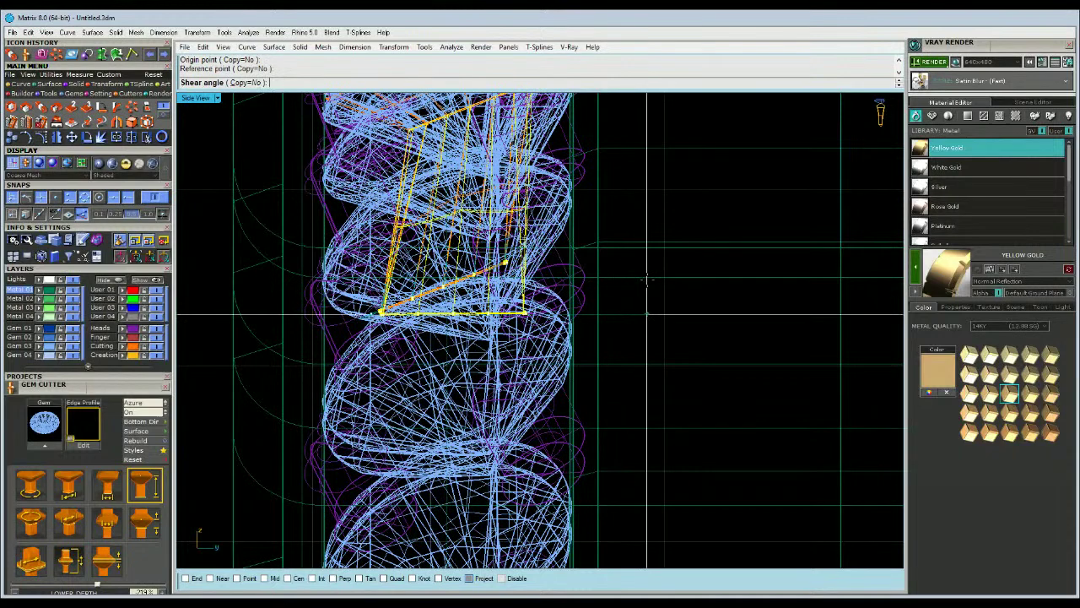
left_click(644, 314)
Move the selected bottom control points straight up toward the gem to shorten the cutter.
left_click(71, 137)
left_click(702, 354)
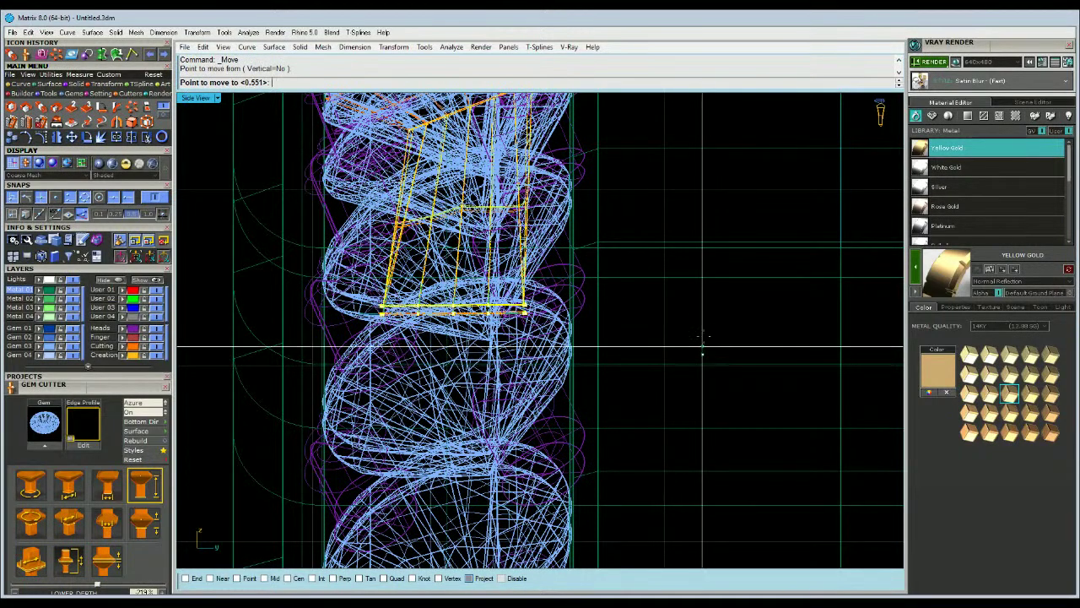
left_click(724, 233)
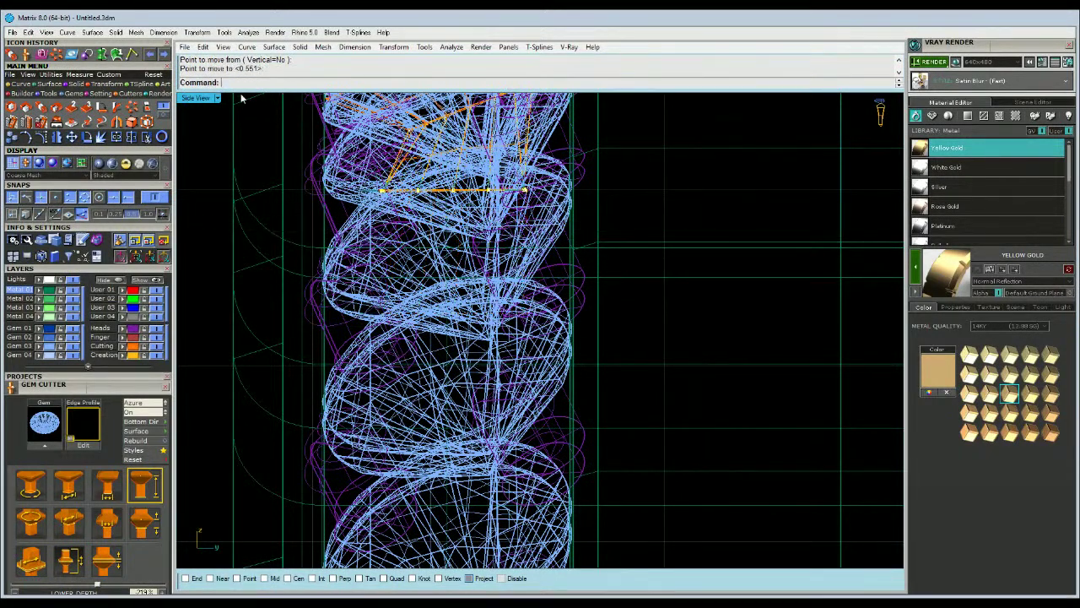
Select the cutter's bottom control points in the Through Finger view and turn on End snapping for a one-directional scale.
double_click(202, 102)
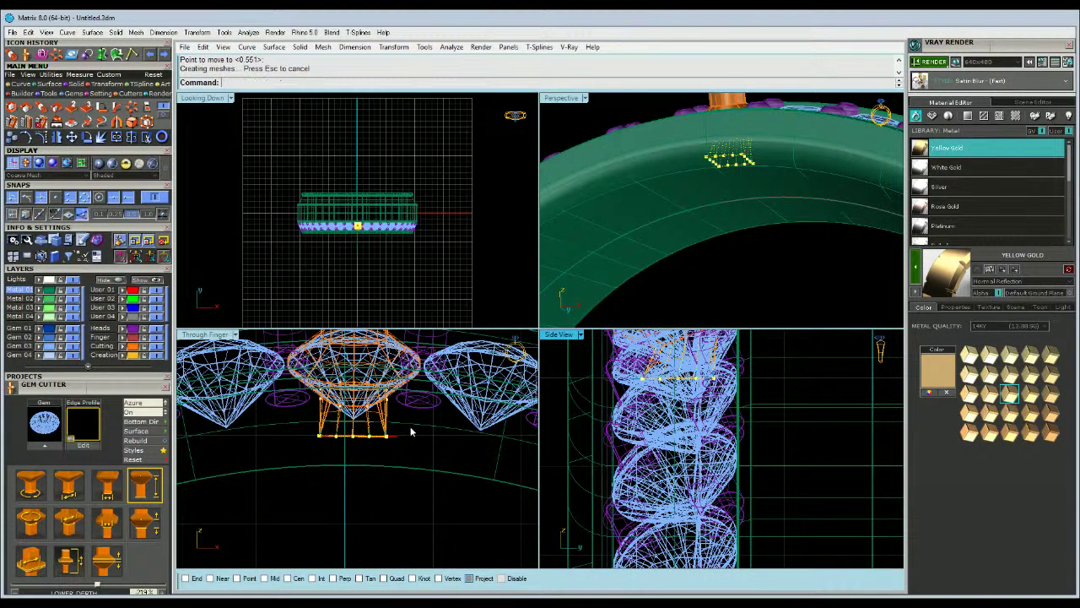
scroll(385, 438, "up", 3)
left_click_drag(238, 422, 382, 455)
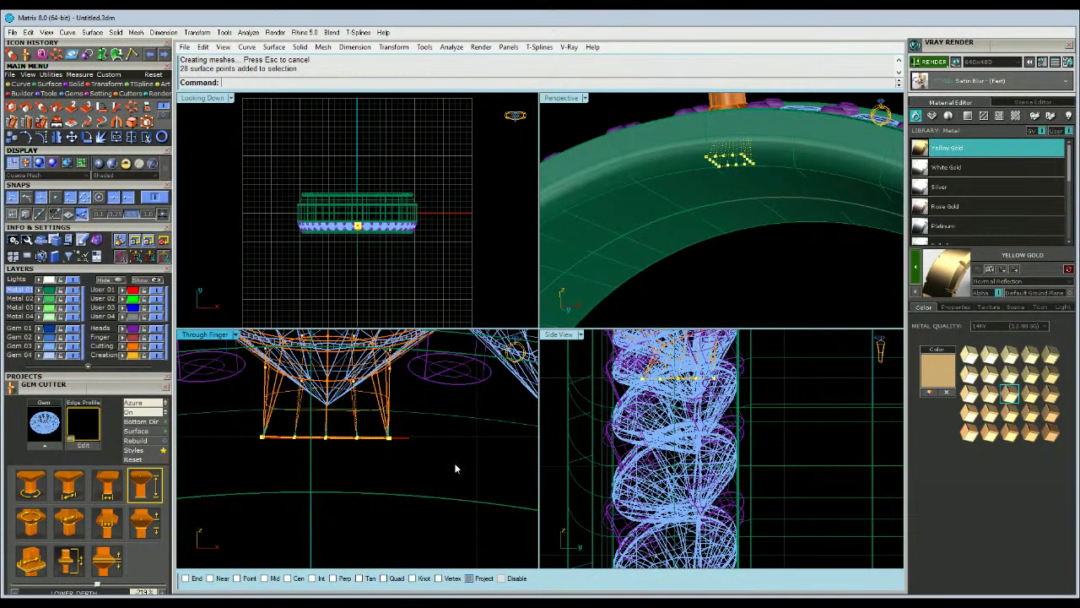
left_click(57, 138)
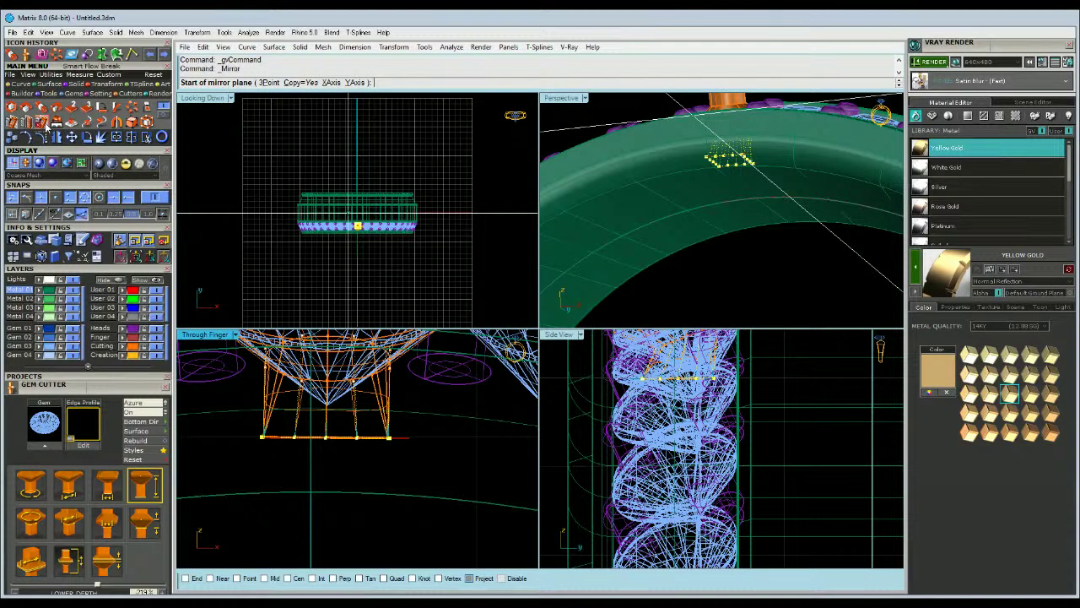
left_click(42, 108)
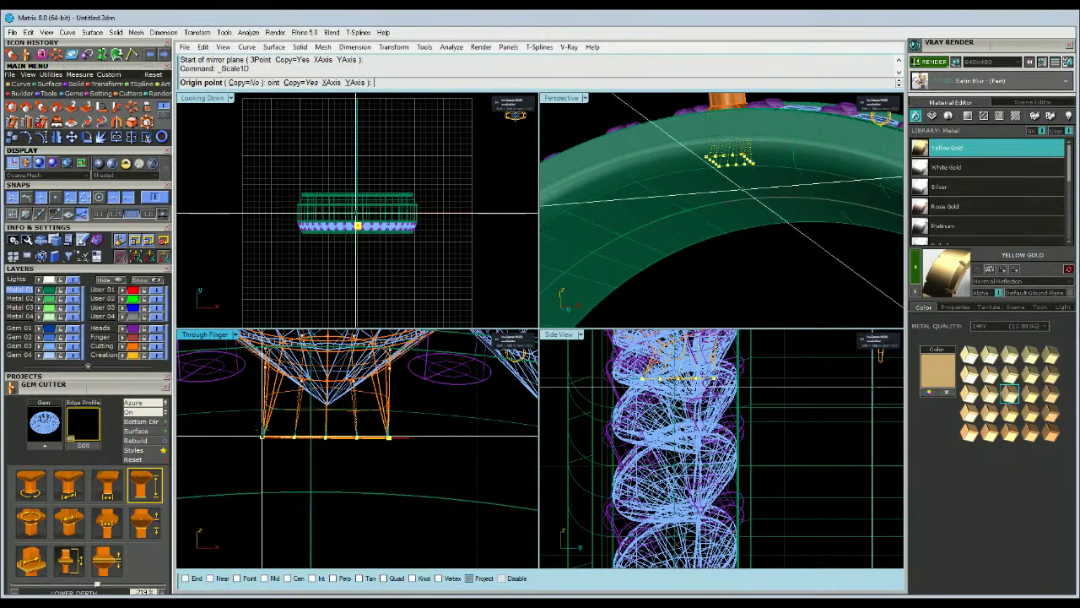
left_click(198, 580)
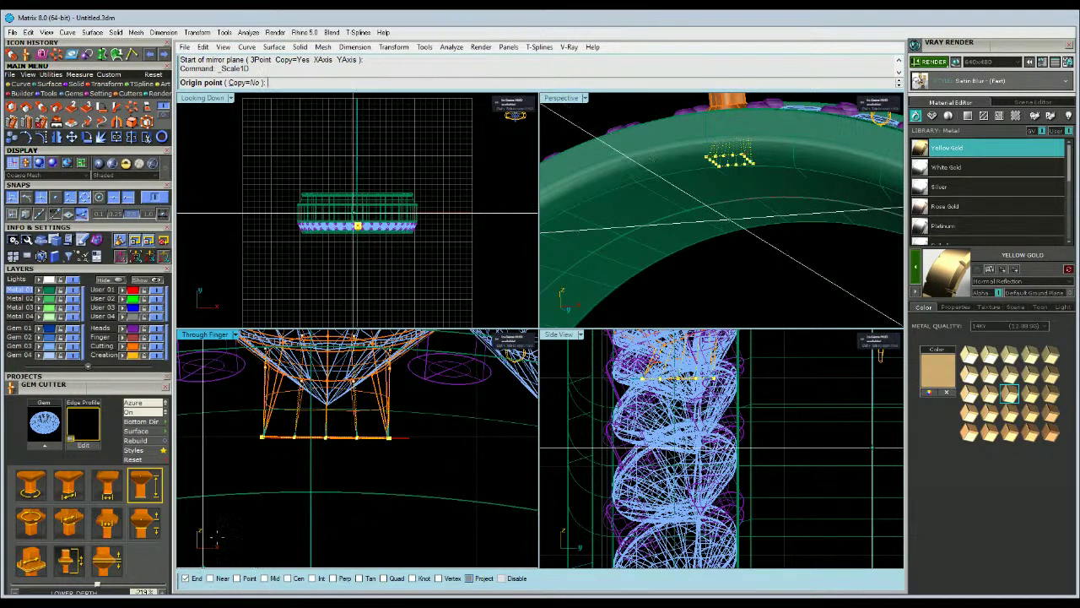
scroll(245, 454, "up", 2)
left_click(266, 434)
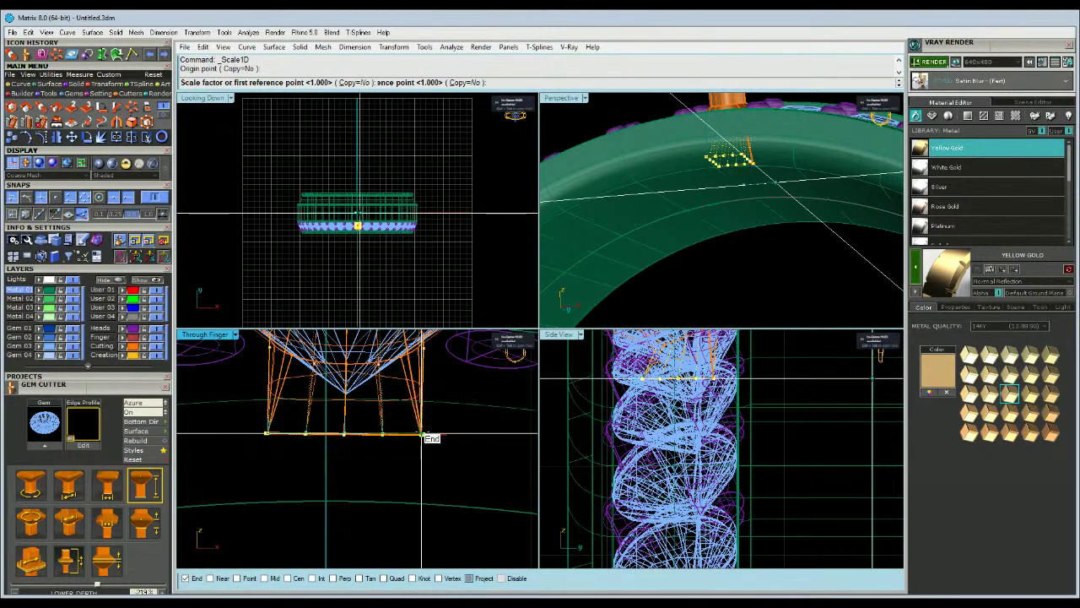
left_click(423, 434)
scroll(427, 436, "down", 2)
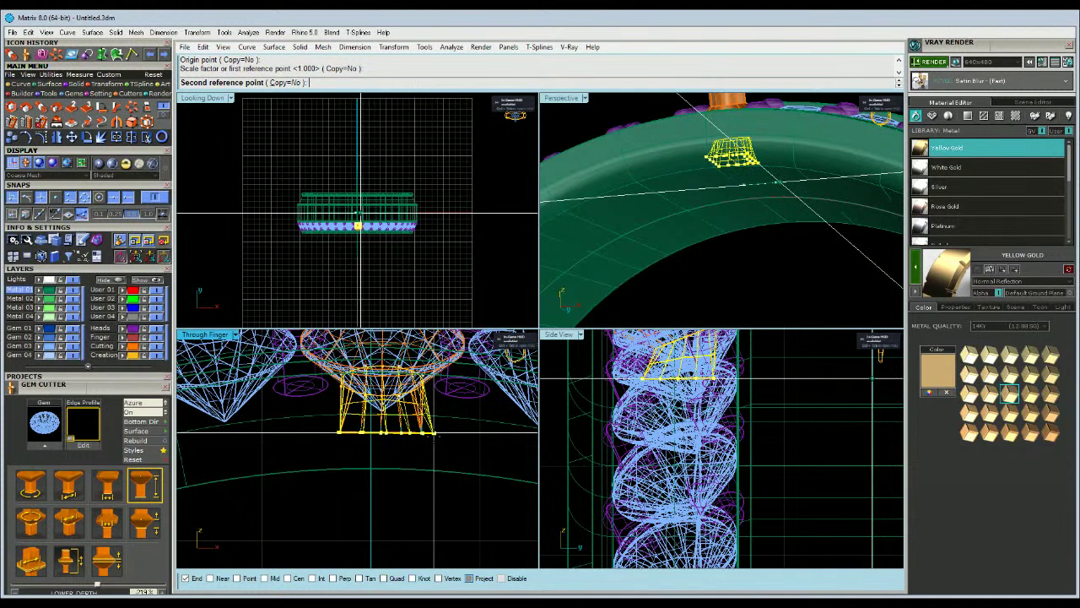
key("Escape")
Scale the selected bottom control points horizontally outward from their middle point to widen the cutter's base in the Through Finger view.
right_click(438, 438)
left_click(382, 433)
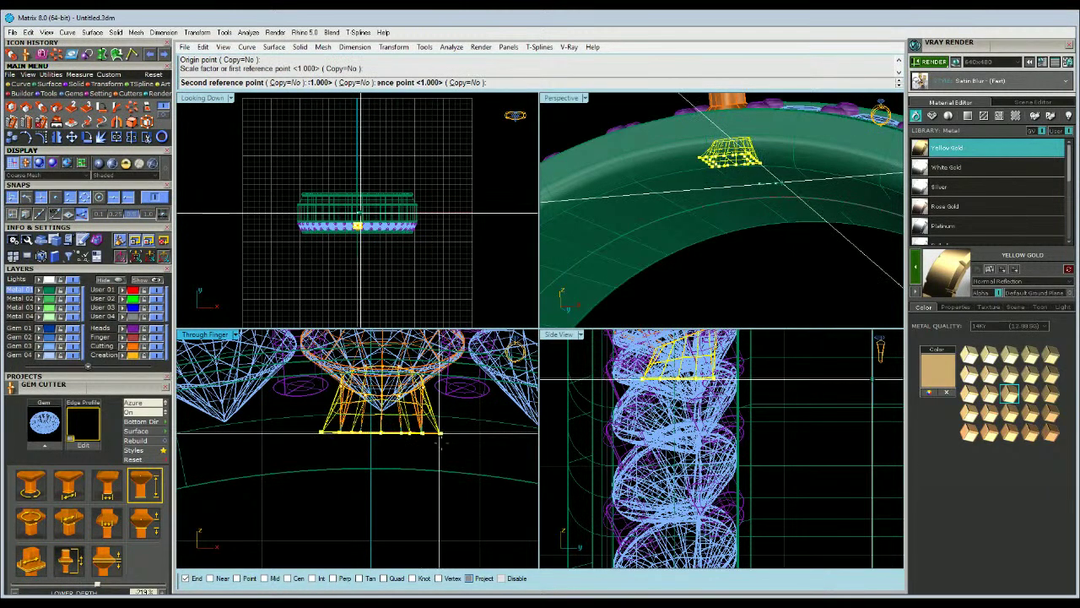
left_click(423, 434)
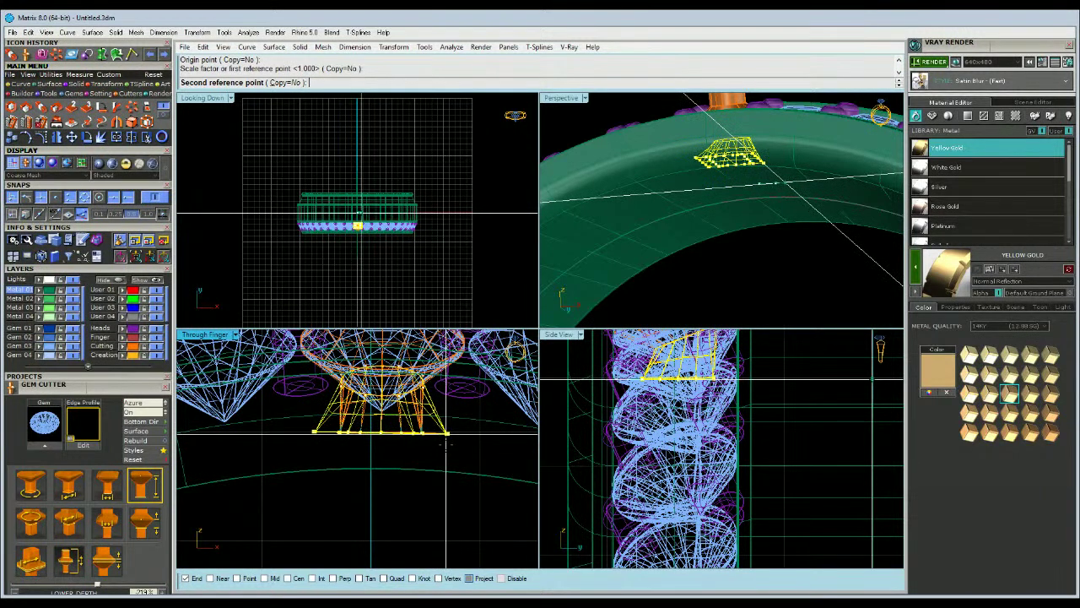
left_click(442, 434)
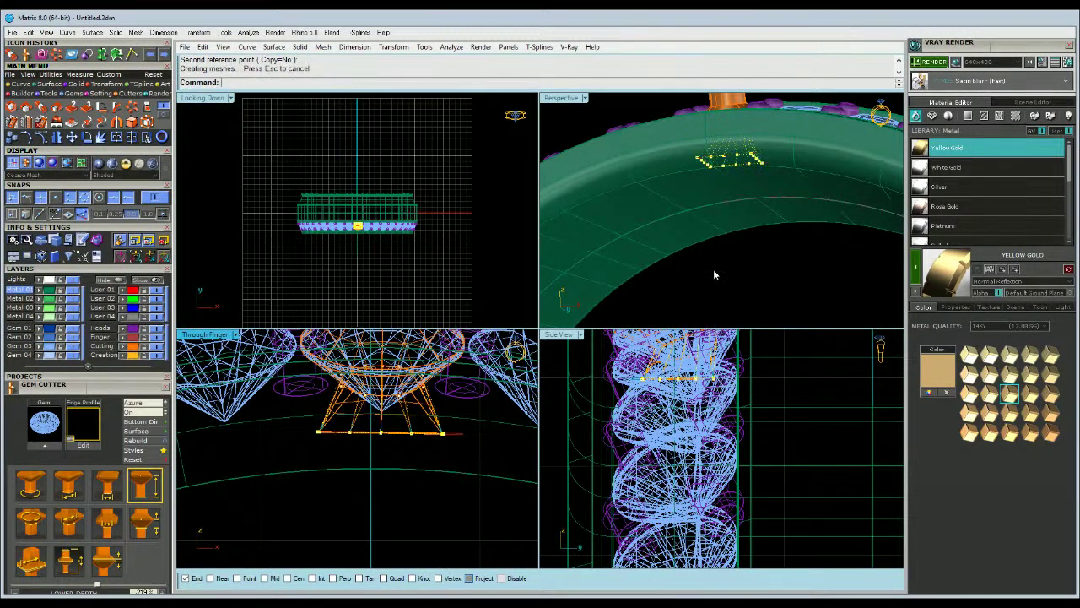
Move the cutter's bottom control points straight down in the Side View and open the Metal Weights builder.
double_click(571, 335)
left_click(72, 138)
left_click(671, 319)
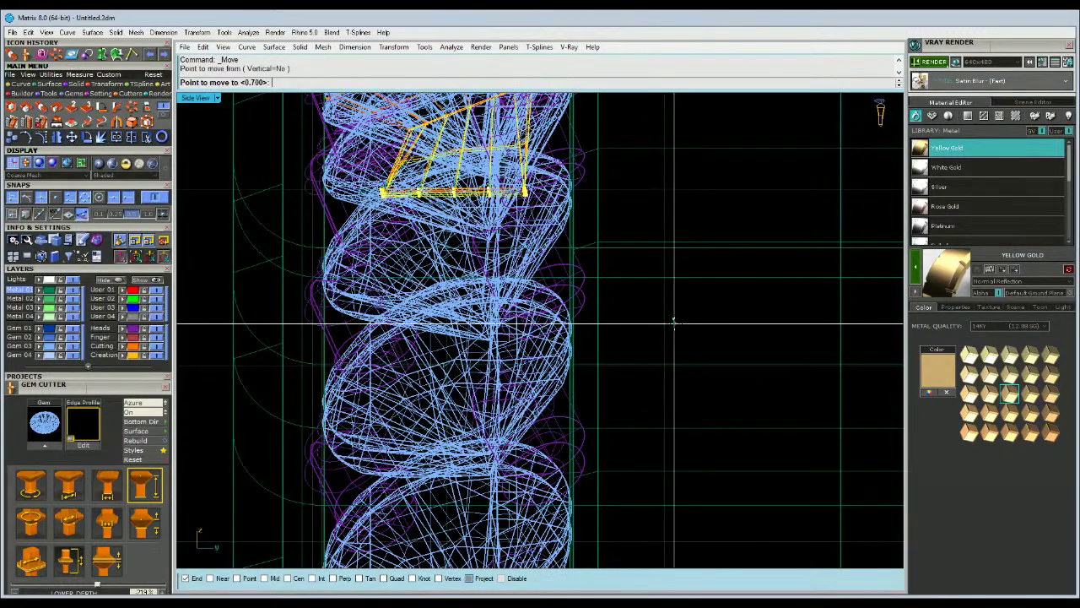
left_click(674, 342)
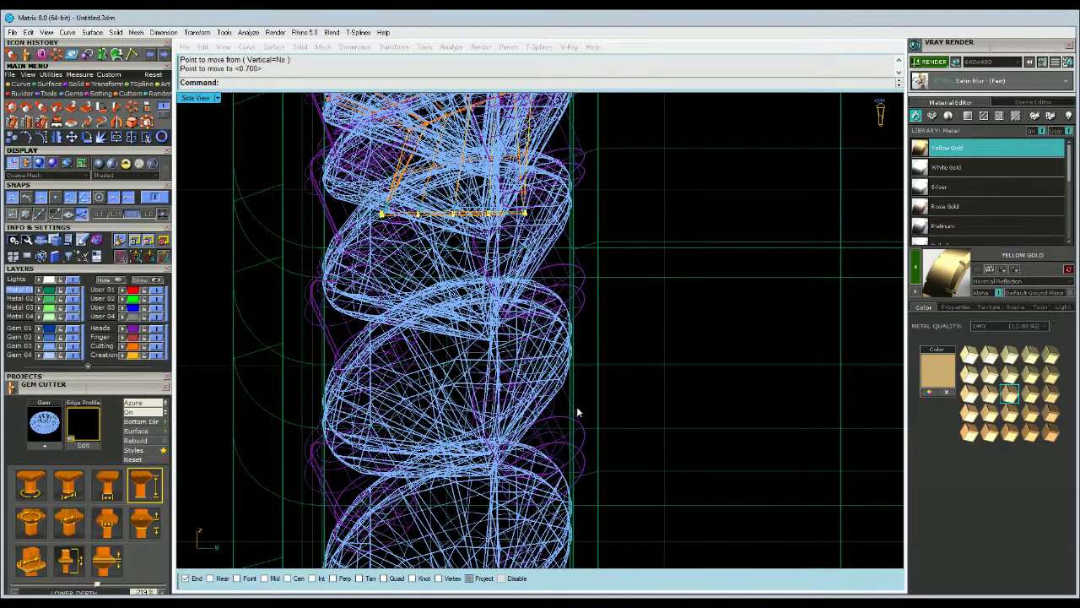
left_click(48, 94)
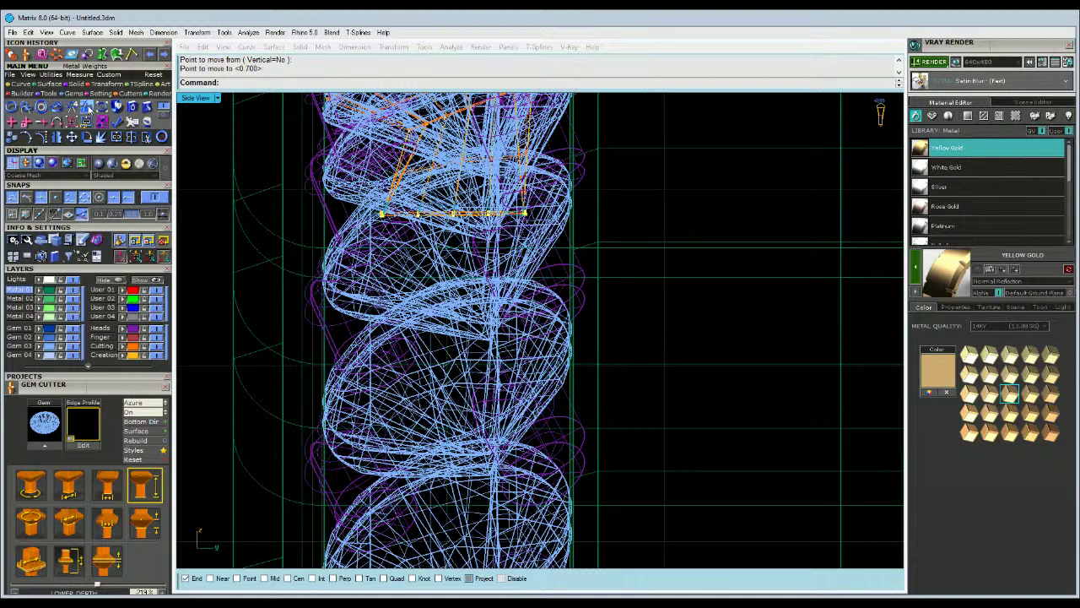
left_click(87, 108)
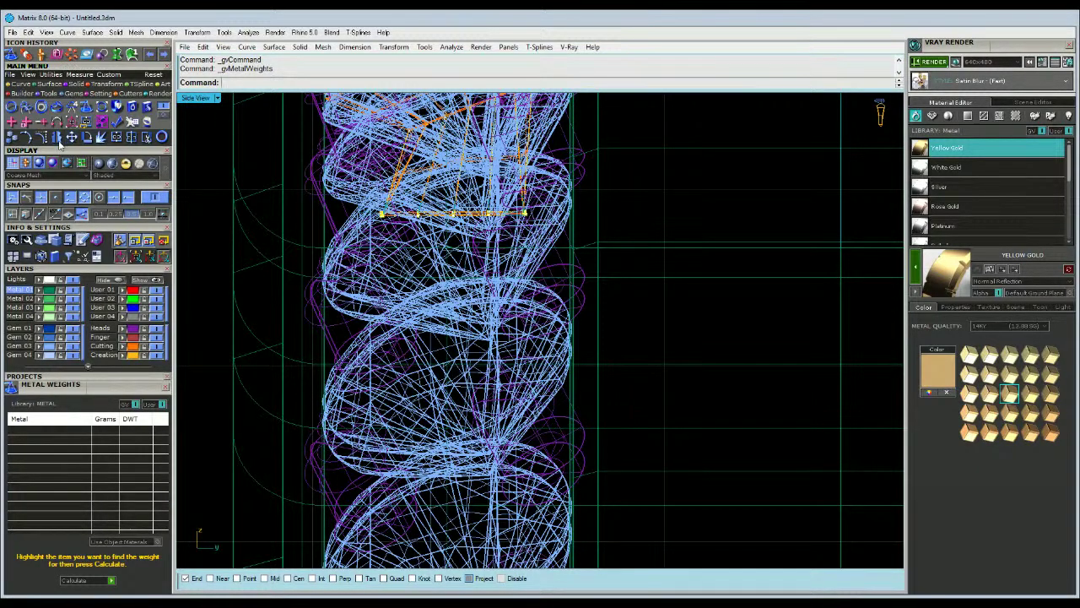
Move the bottom control points straight down past the band's inner surface in the Through Finger view, and turn the points off.
double_click(193, 97)
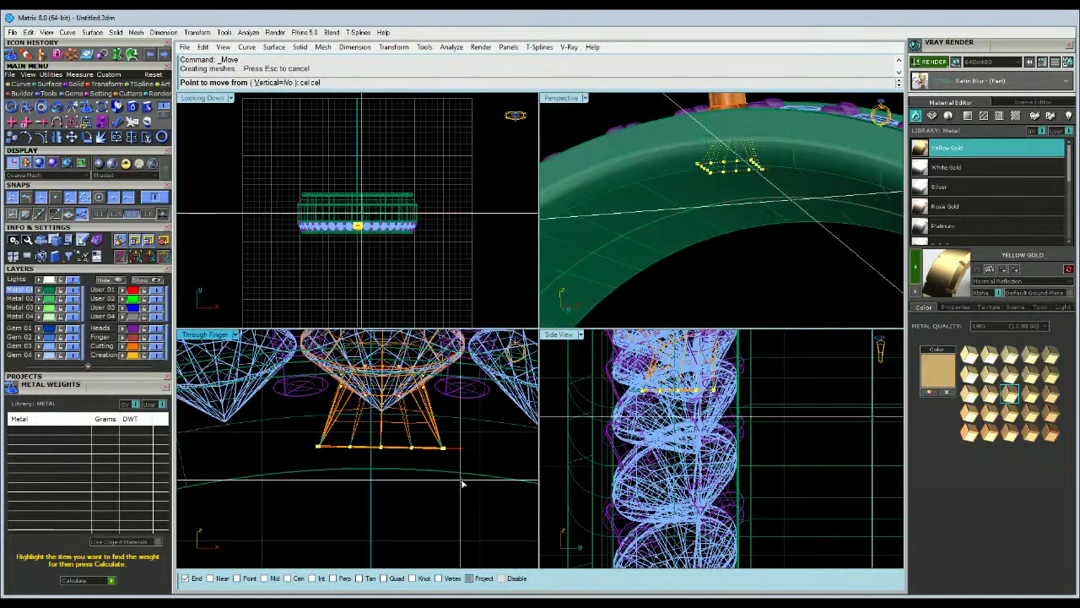
left_click(439, 490)
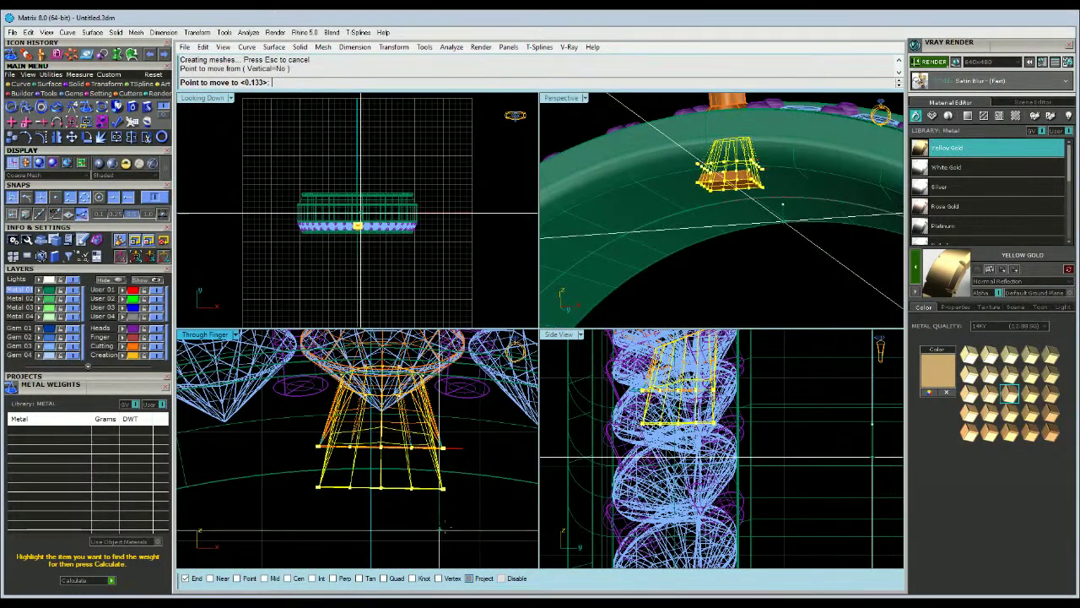
left_click(445, 528)
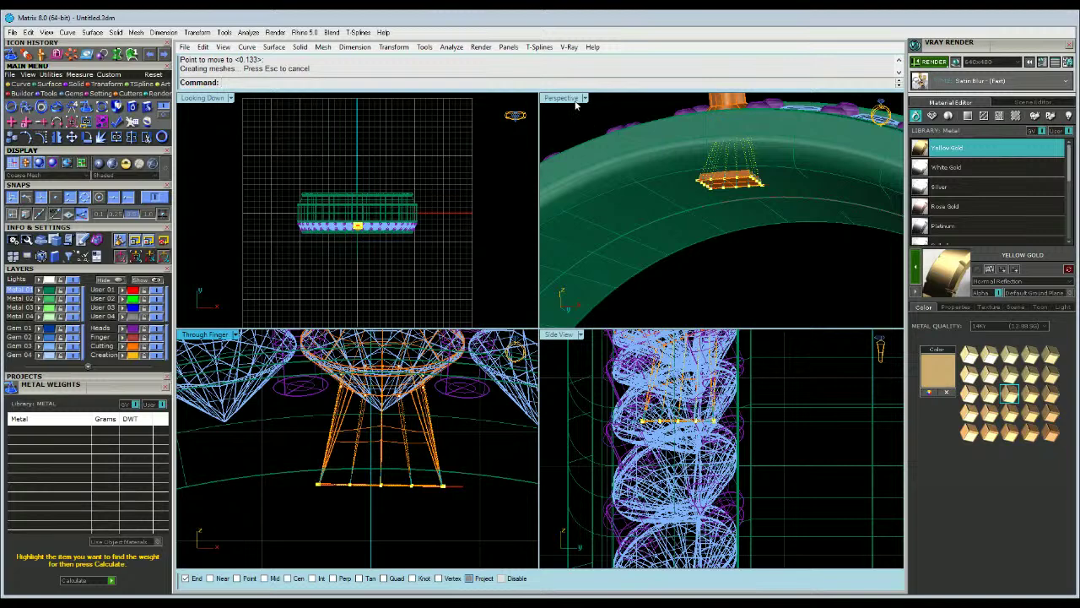
right_click_drag(617, 249, 684, 254)
key("Escape")
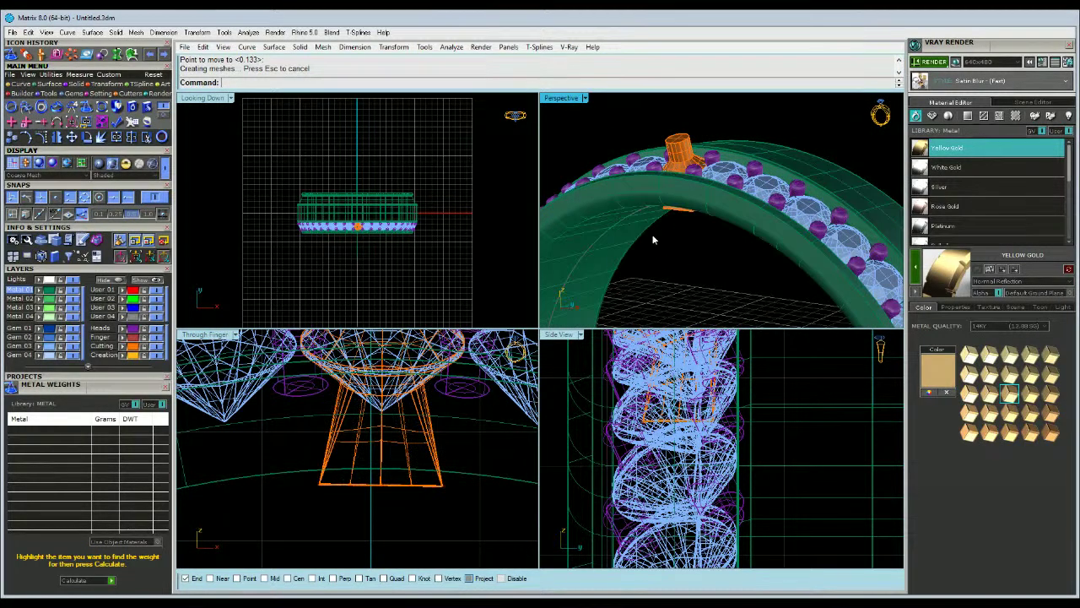
Select all the cutter's separate surfaces and join them into one closed polysurface.
type("ss")
key("Return")
type("j")
key("Return")
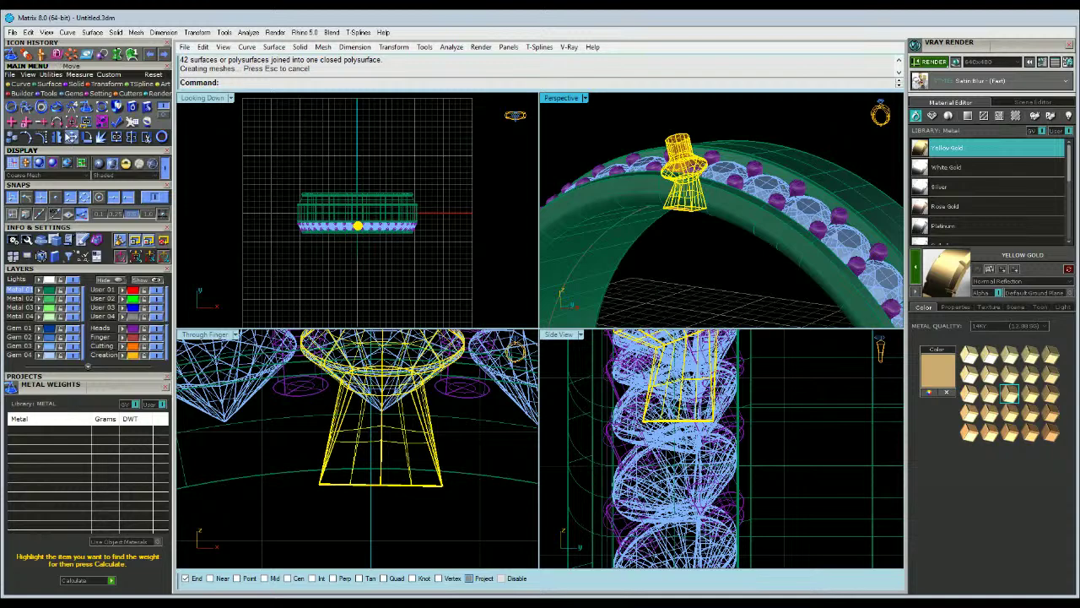
Polar-array the joined cutter around 0,0,0 in the Through Finger view with 40 items over 360 degrees.
left_click(106, 85)
left_click(132, 107)
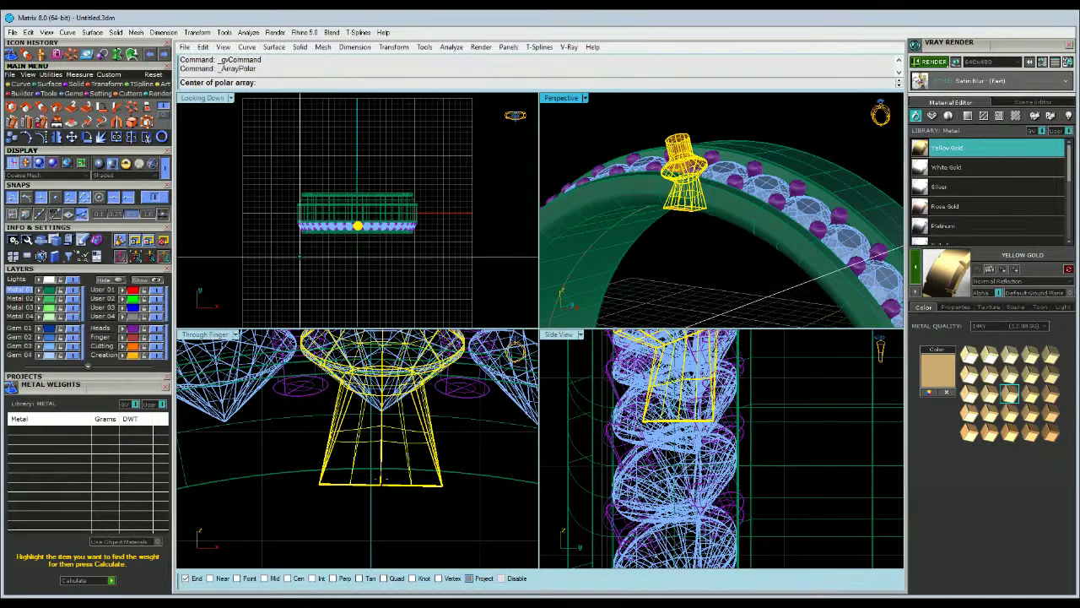
type("0,0,0")
key("Return")
right_click_drag(373, 473, 359, 498)
right_click(366, 511)
right_click(366, 512)
key("Return")
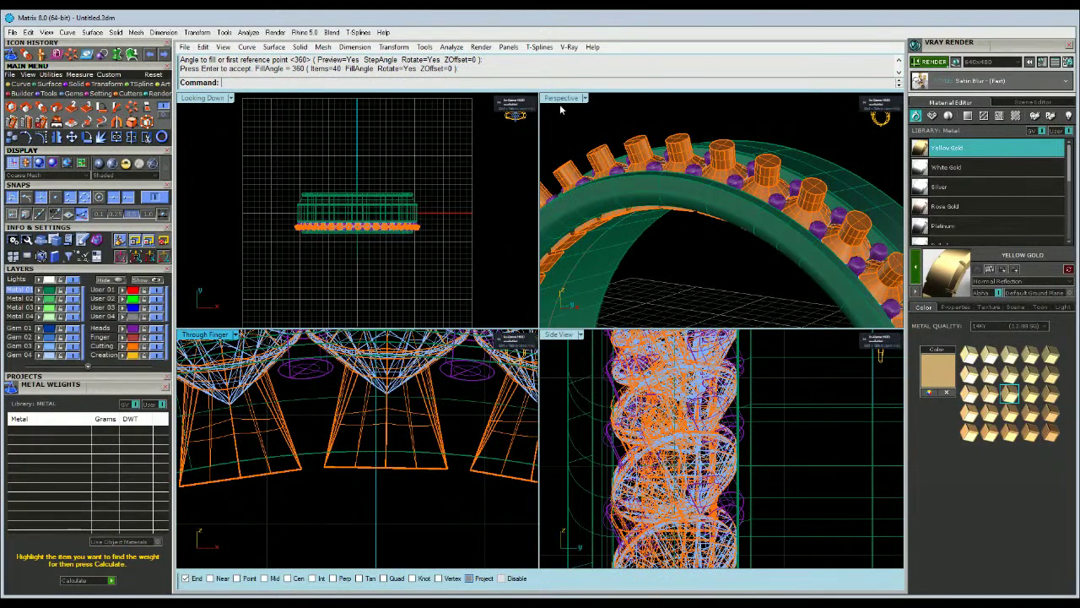
Subtract all the arrayed gem cutters from the band with a Boolean difference, deleting the input cutters.
double_click(561, 98)
left_click(562, 199)
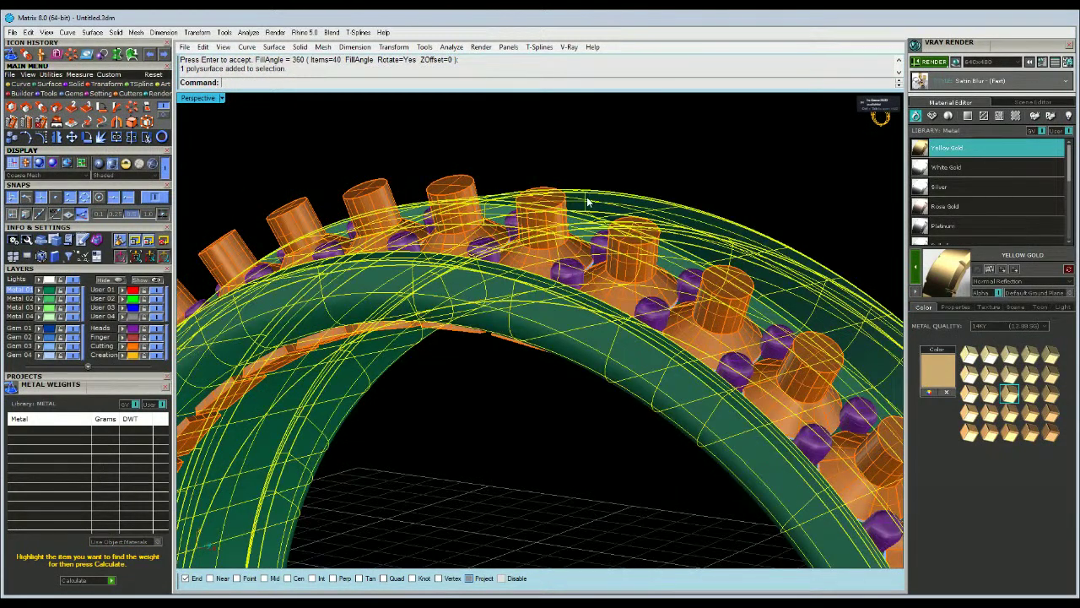
left_click(76, 84)
left_click(40, 109)
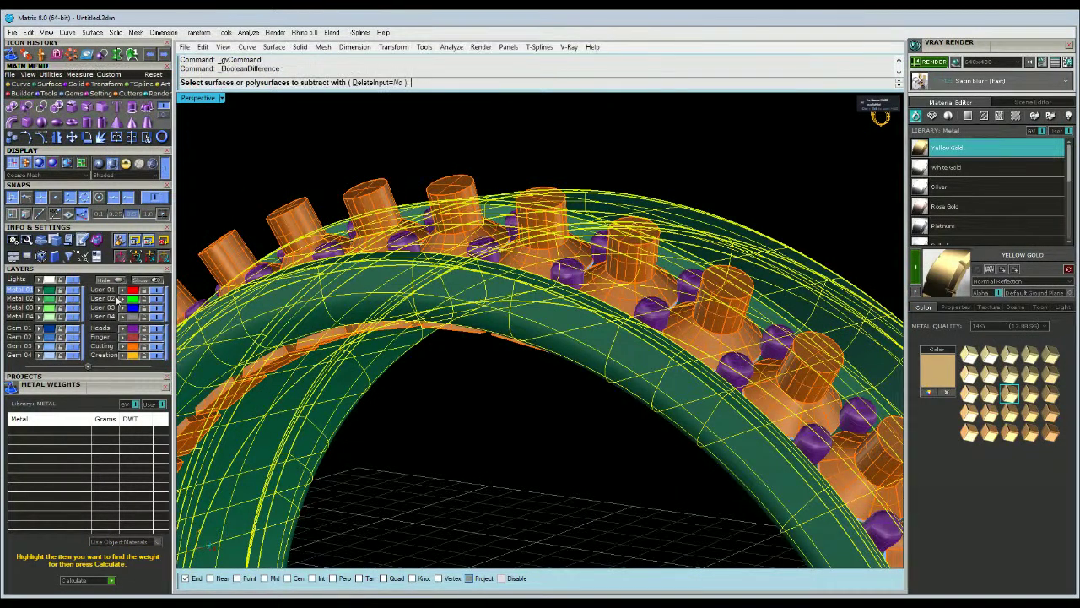
left_click(156, 329)
left_click(473, 83)
key("Return")
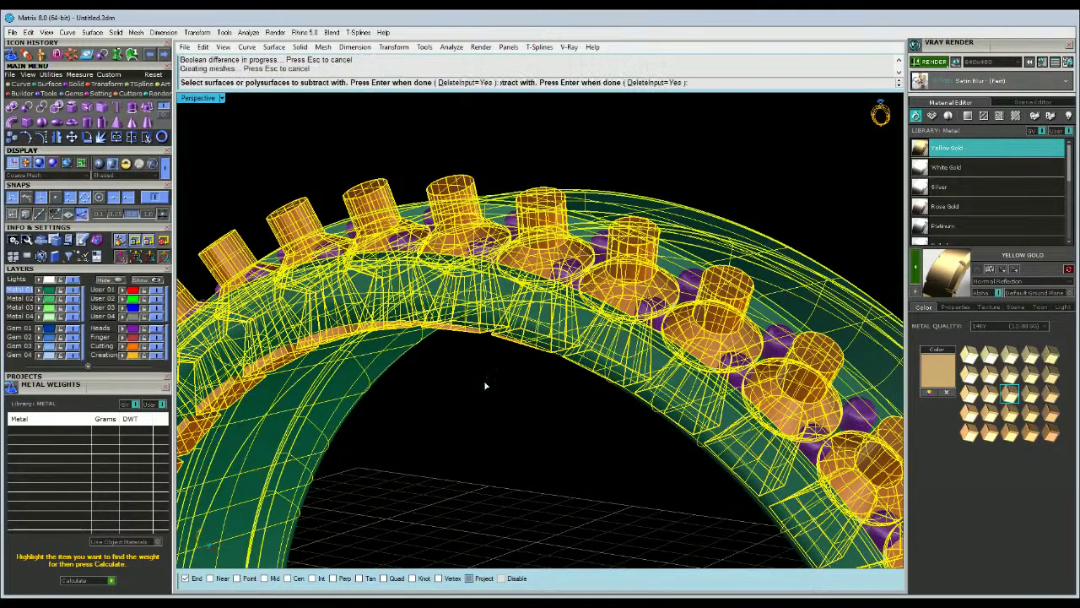
Examine the azure cutouts, gems and prongs on the band from several angles, picking the band and a prong individually.
right_click_drag(485, 380, 448, 250)
left_click(448, 250)
key("Escape")
left_click(448, 250)
key("Escape")
right_click_drag(448, 254, 450, 272)
left_click(450, 272)
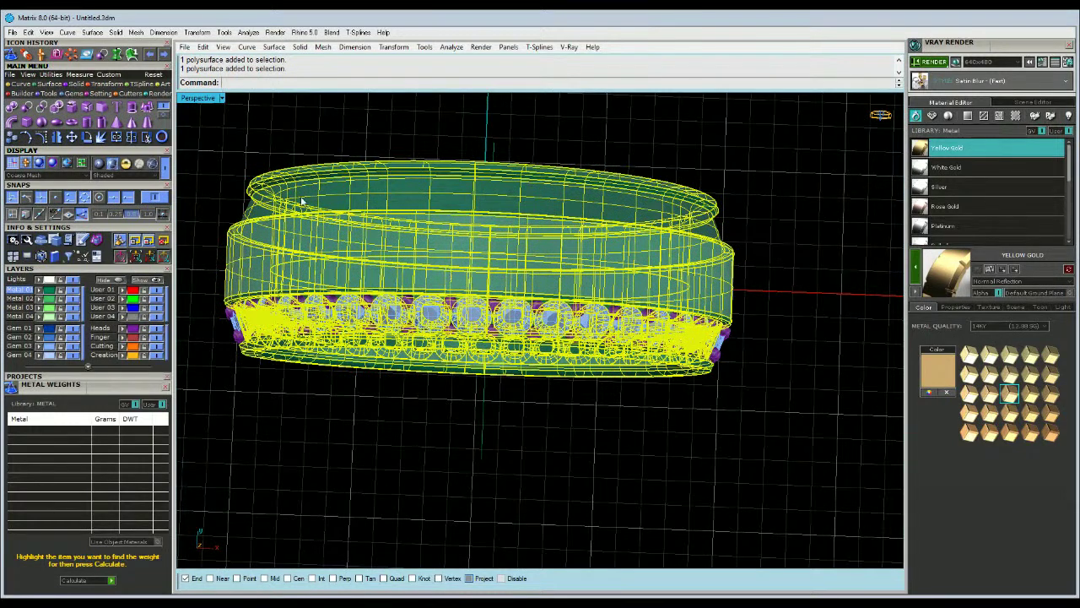
left_click(323, 147)
scroll(402, 309, "up", 3)
left_click(409, 303)
scroll(409, 302, "down", 4)
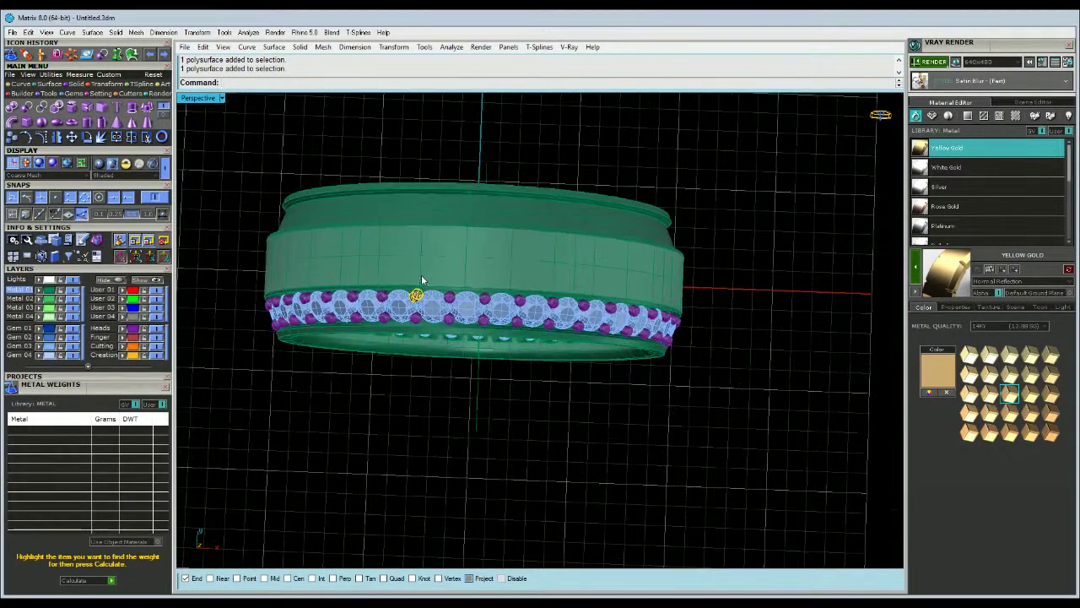
Select all band and prong polysurfaces and generate a unified print mesh from them with Mesh Repair at 0.002 tolerance.
left_click(207, 214)
key("ctrl+shift+p")
right_click_drag(350, 271, 358, 244)
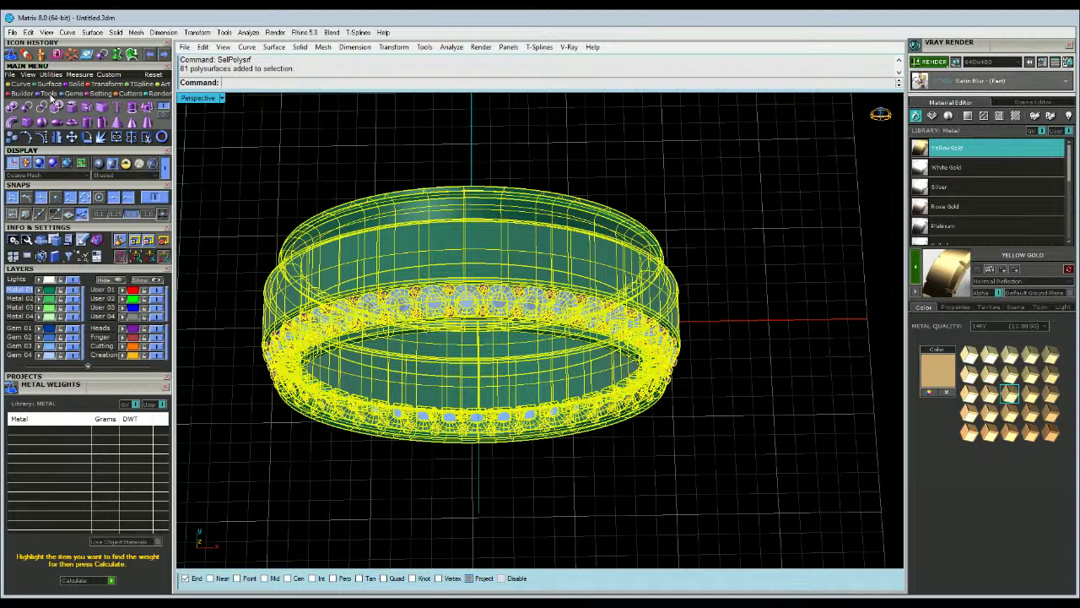
left_click(50, 94)
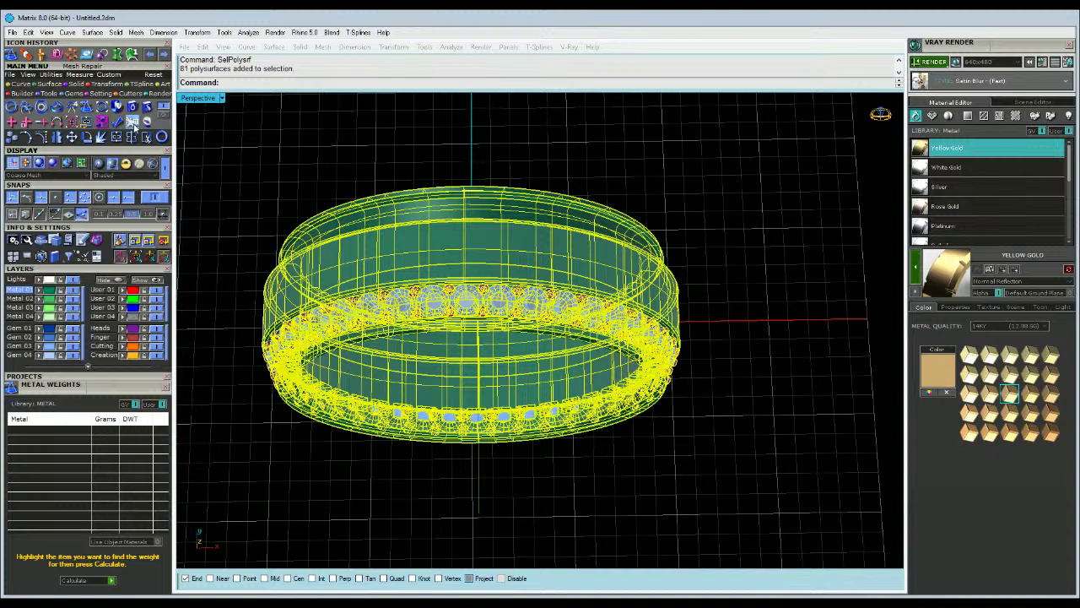
left_click(132, 122)
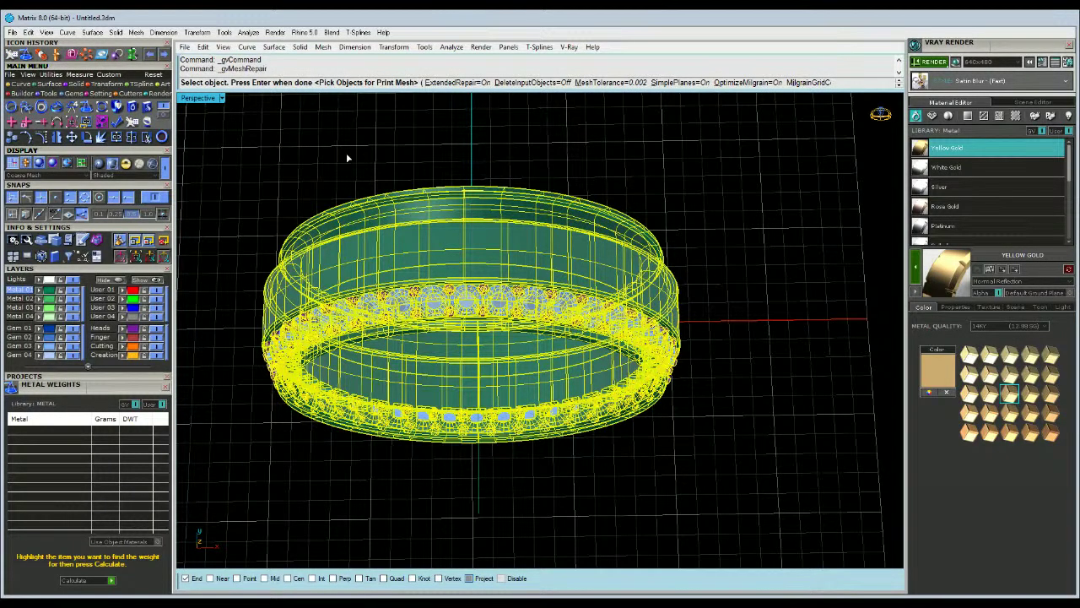
key("Return")
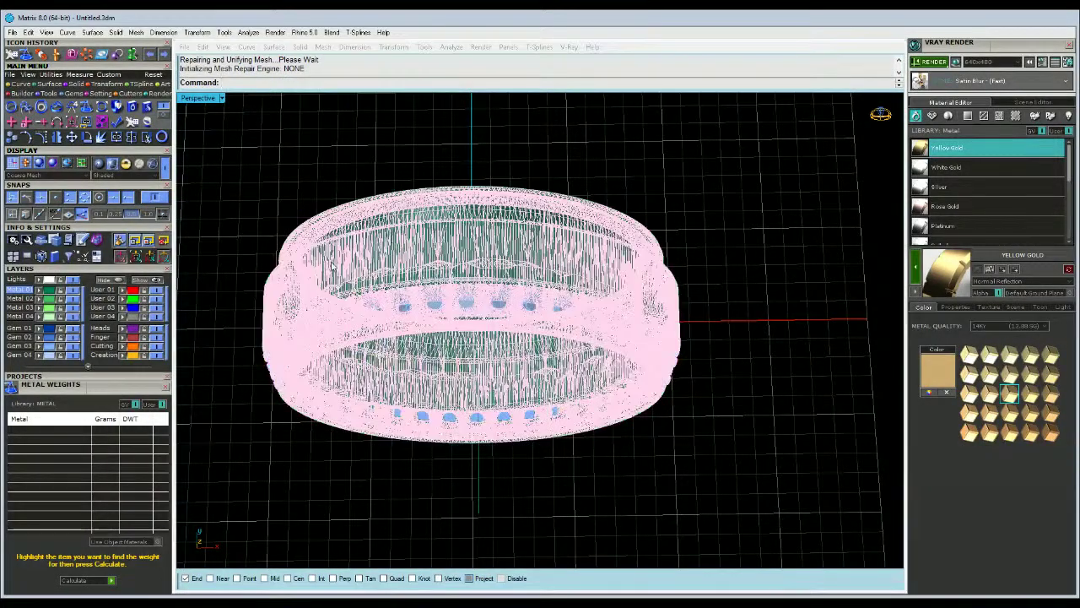
Move the repaired ring mesh away from the original ring so the two sit apart.
left_click(323, 269)
left_click(71, 137)
left_click(238, 225)
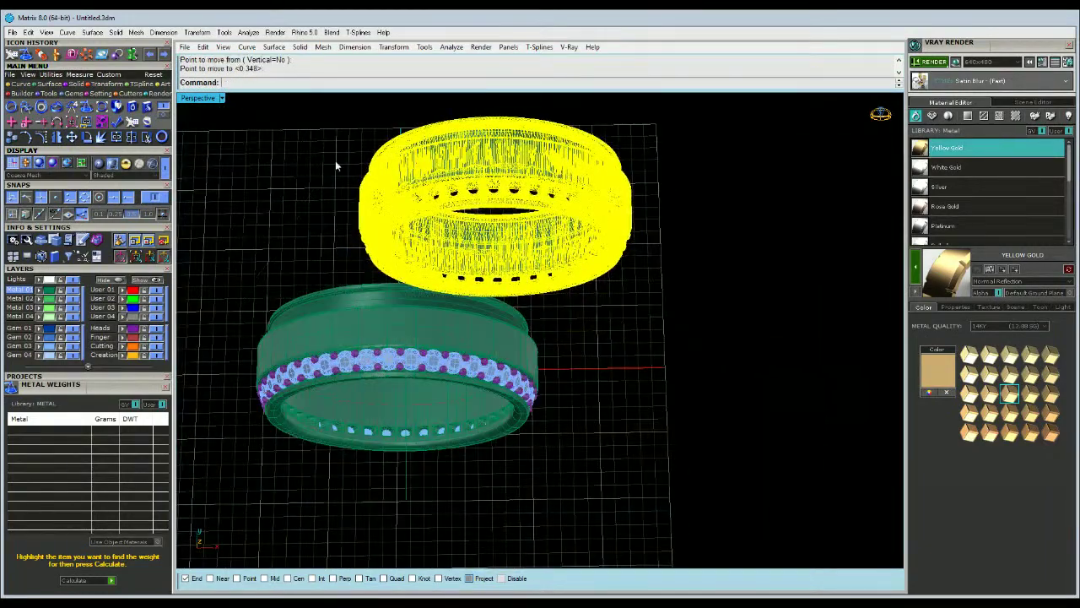
left_click(325, 178)
right_click_drag(441, 269, 420, 227)
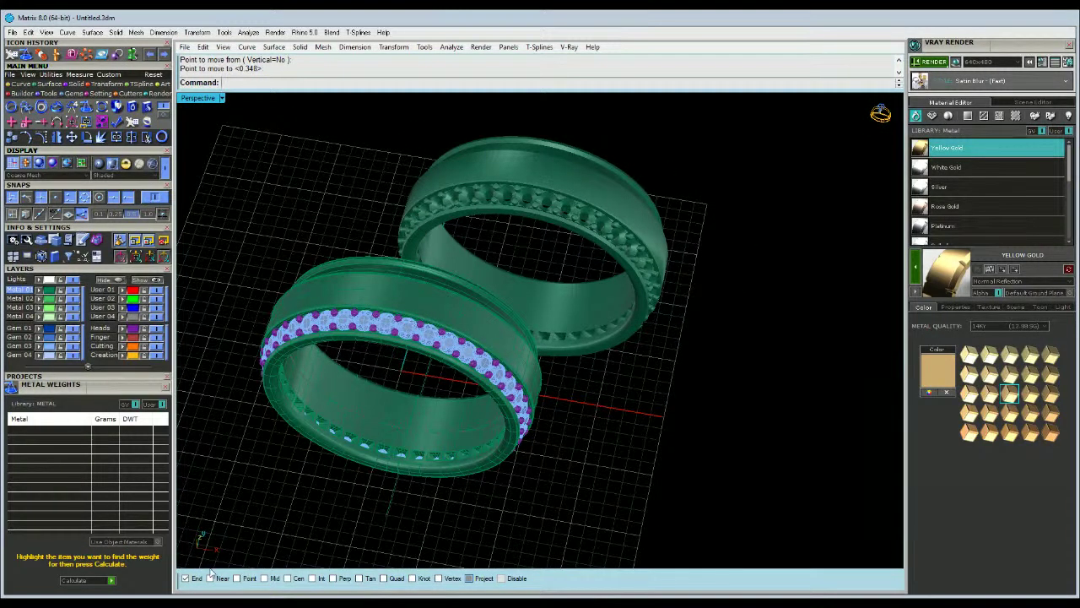
Calculate the metal weights of the repaired ring mesh.
left_click(198, 603)
left_click(484, 213)
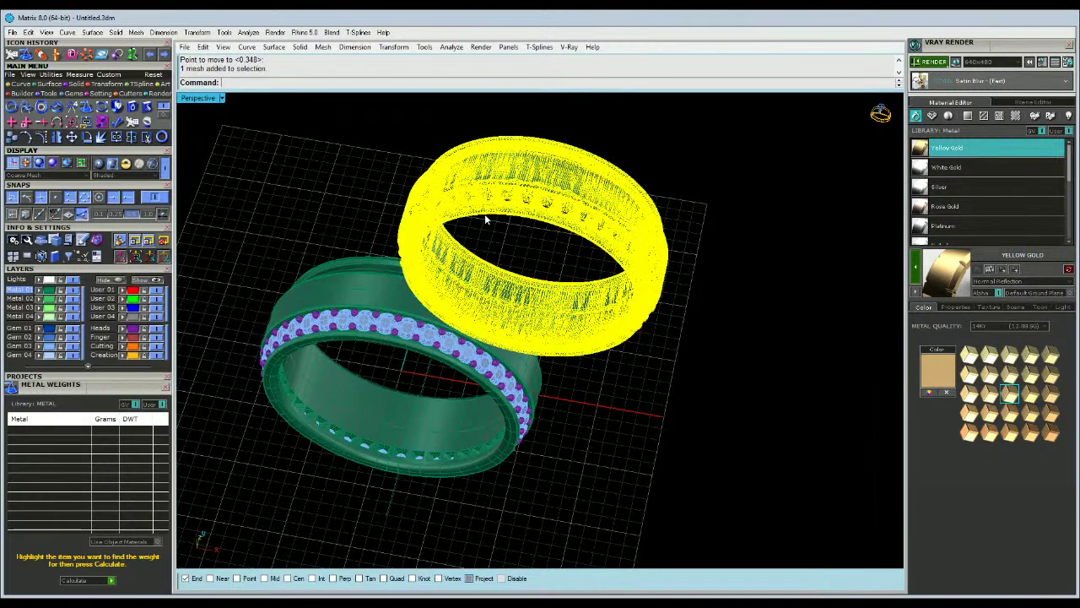
left_click(111, 581)
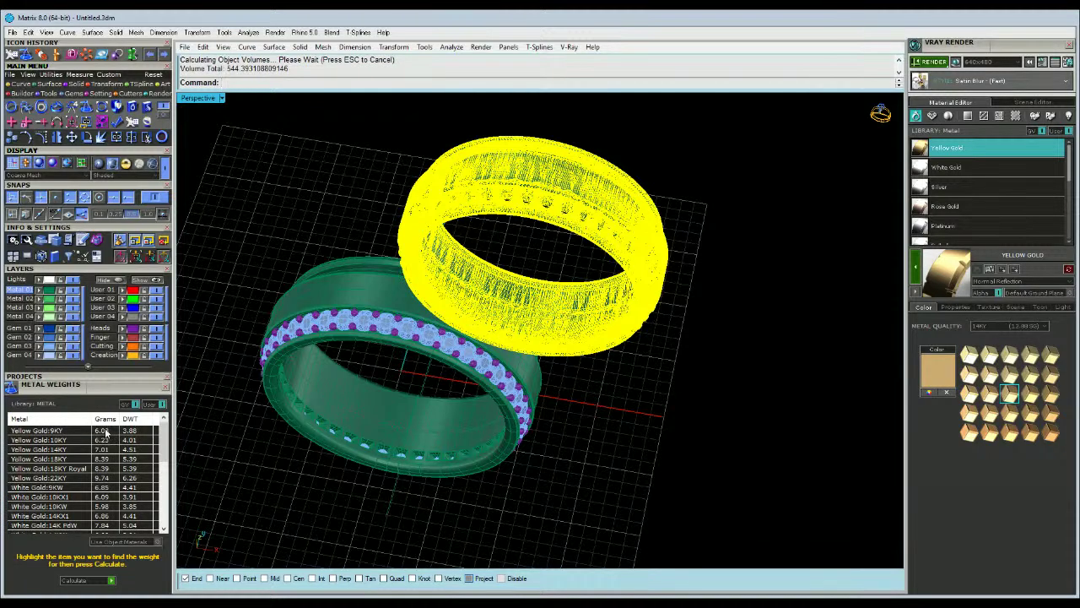